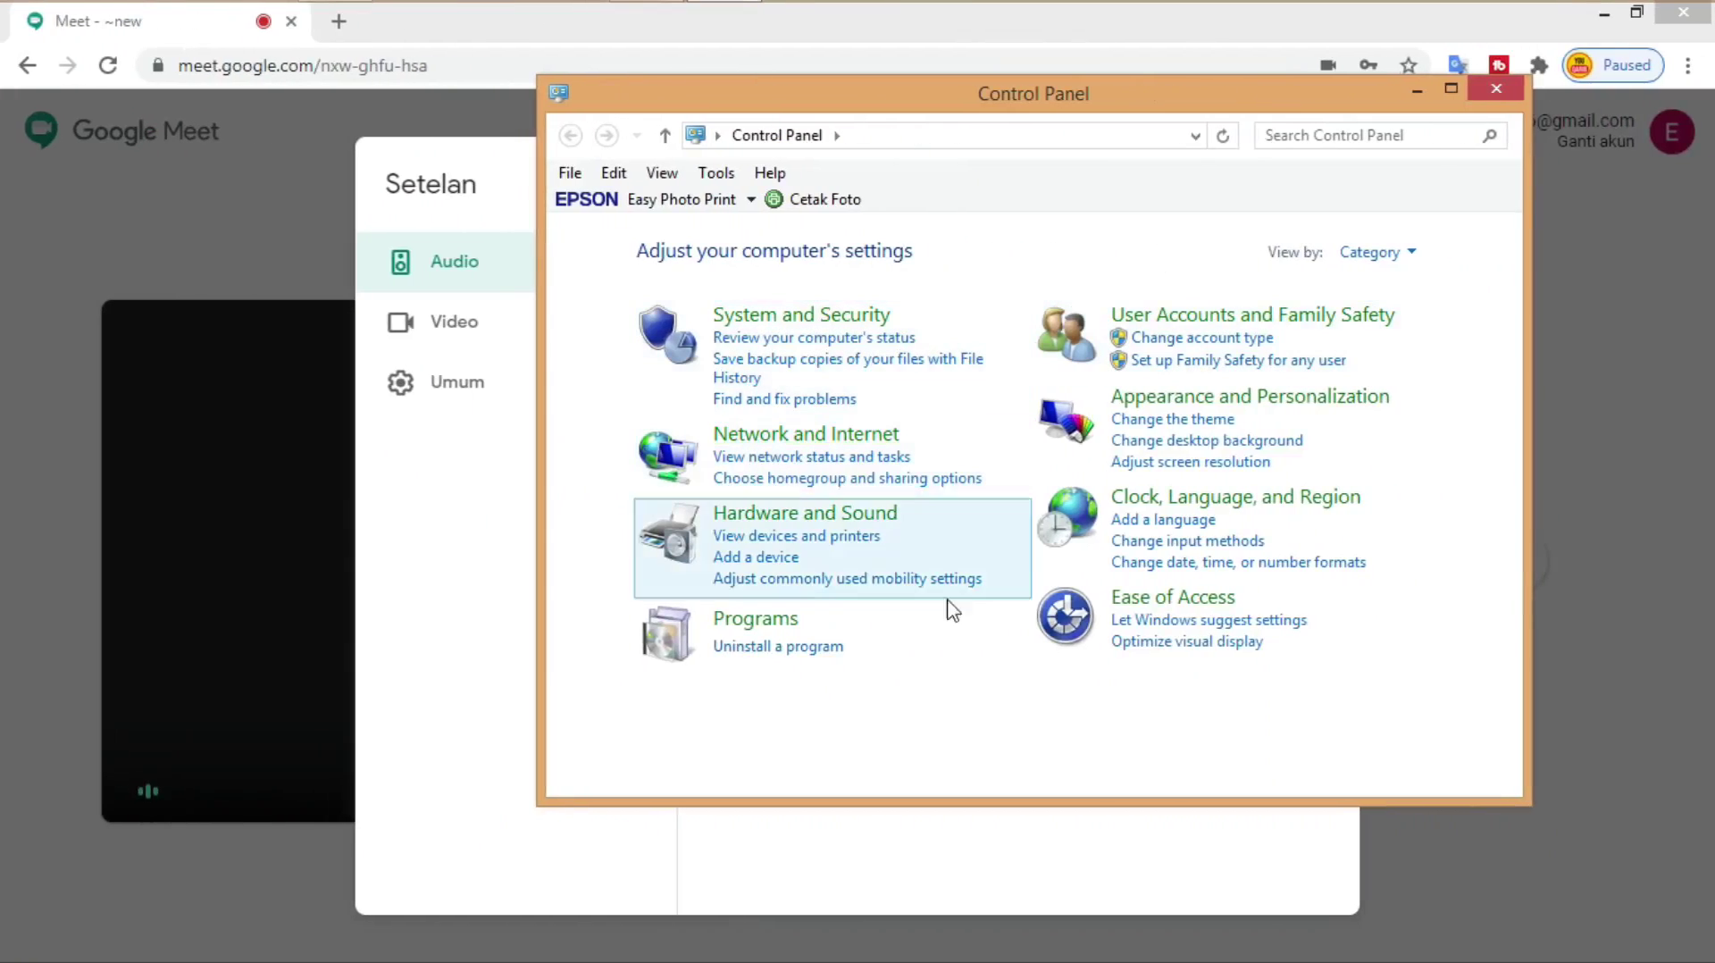
Step: Go to Hardware and Sound and review the playback and recording devices in the Sound settings
{"action": "left_click", "coordinate": [768, 514]}
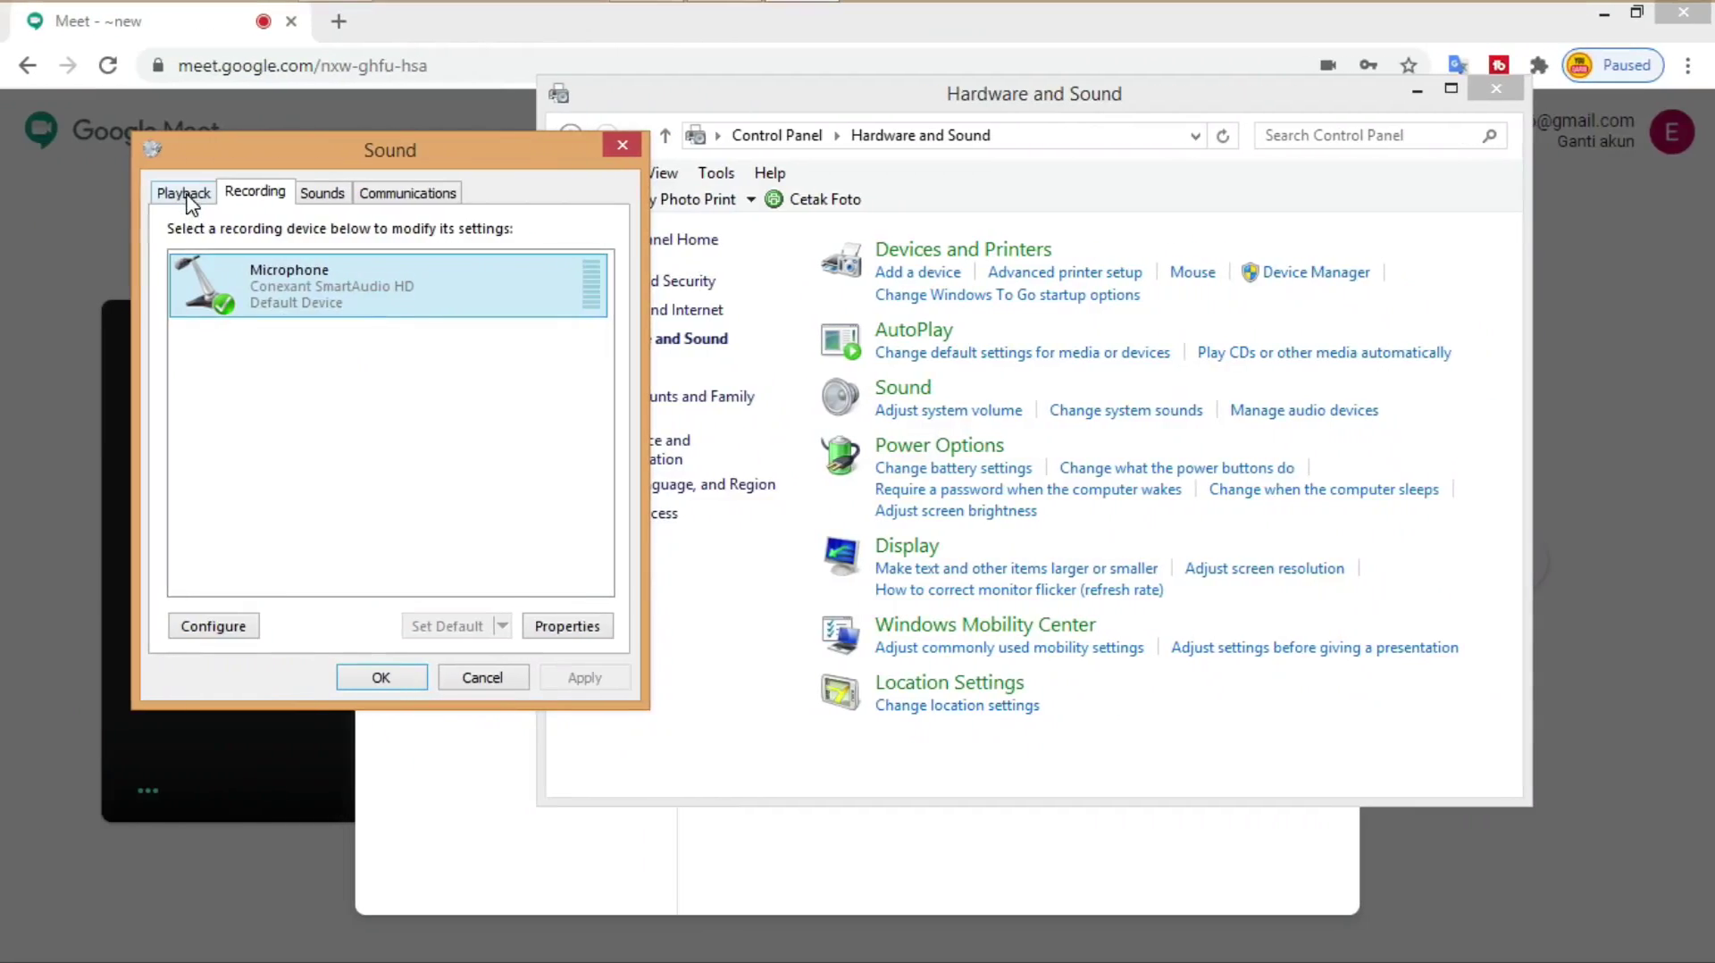
{"action": "left_click", "coordinate": [183, 193]}
{"action": "left_click", "coordinate": [252, 194]}
{"action": "left_click", "coordinate": [199, 194]}
{"action": "left_click", "coordinate": [254, 193]}
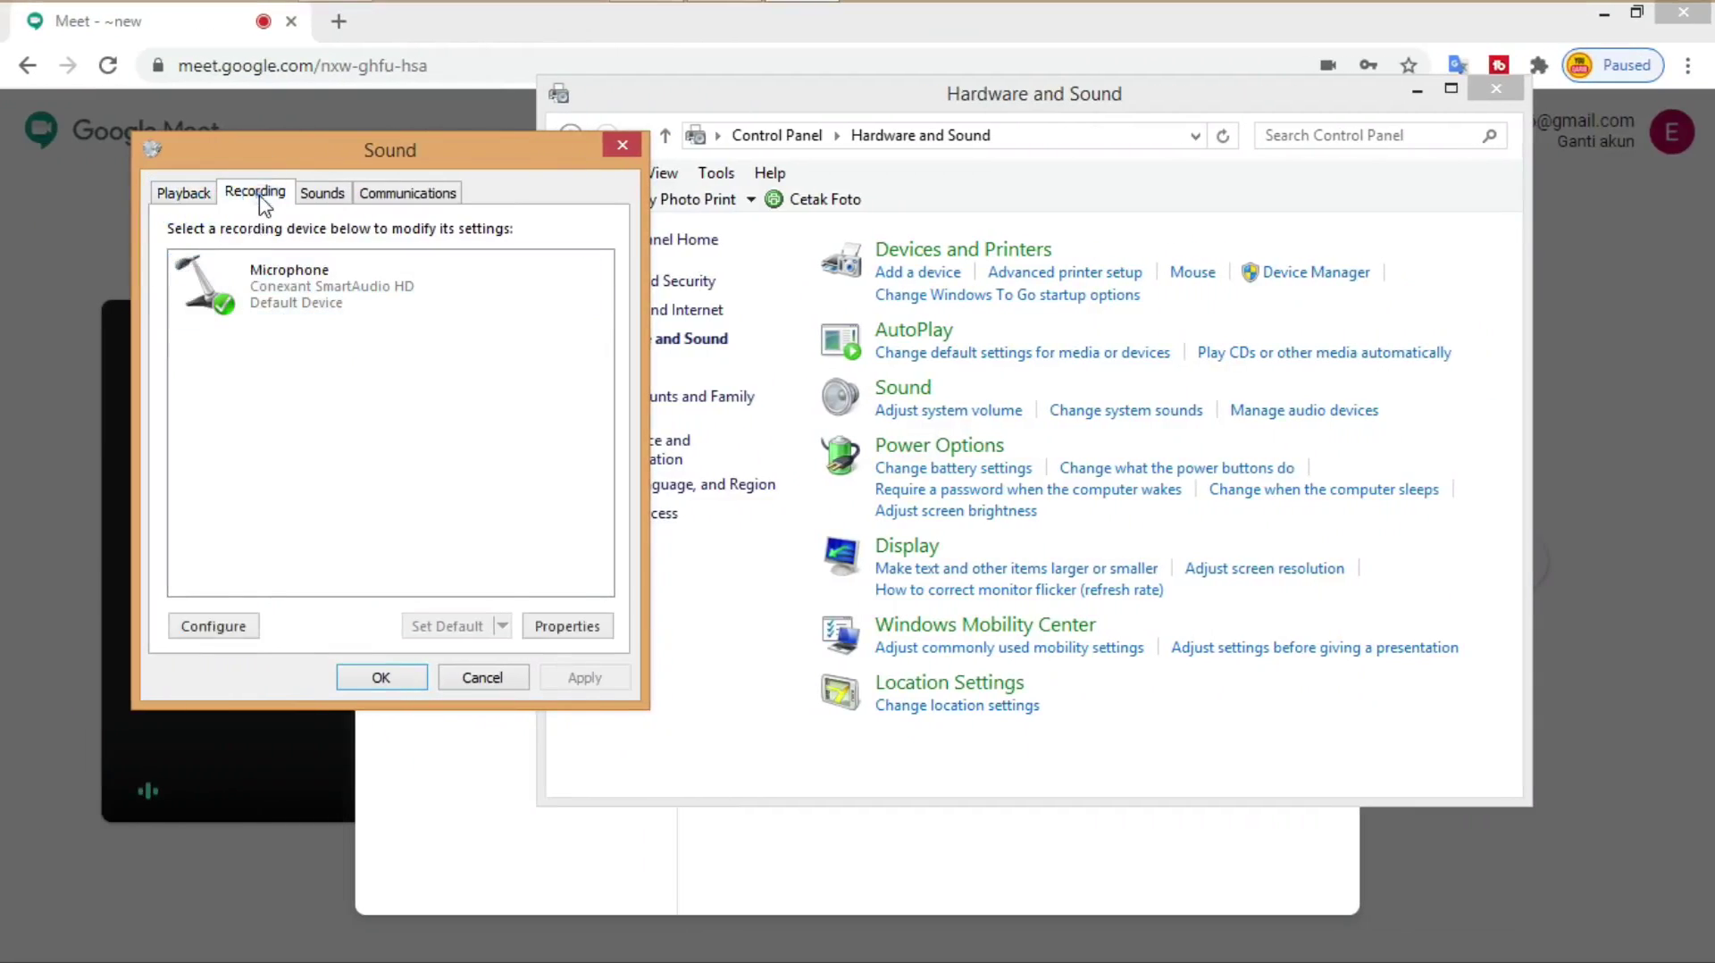
{"action": "left_click", "coordinate": [251, 299]}
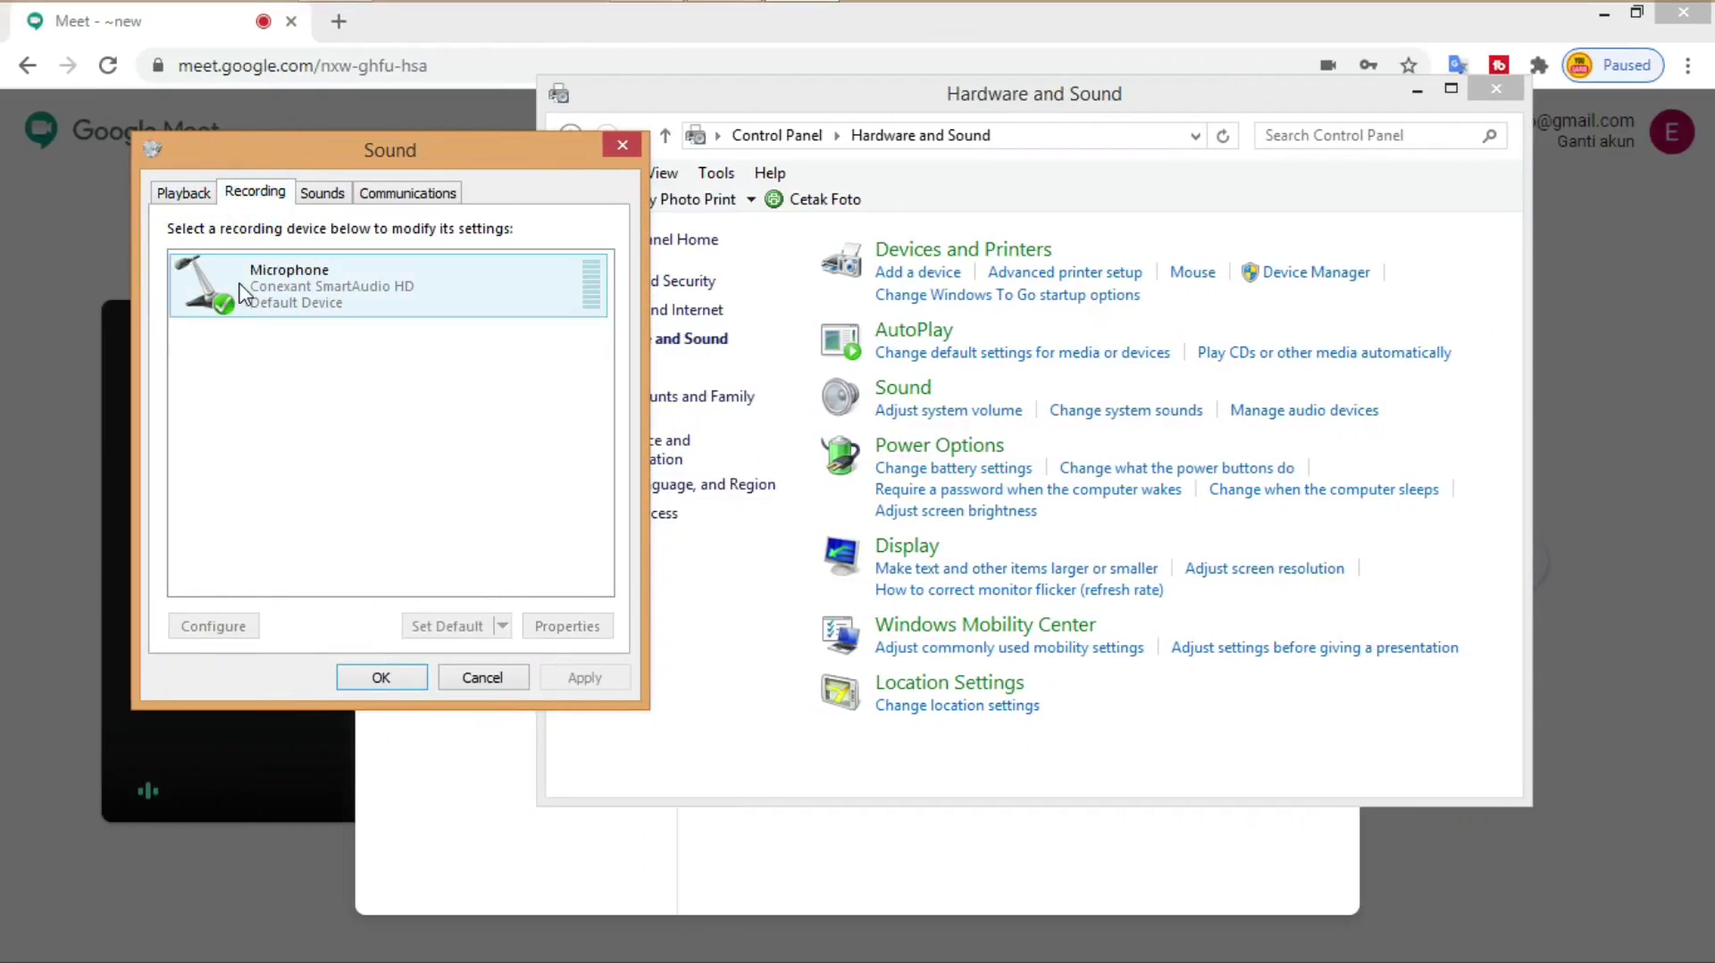
{"action": "left_click", "coordinate": [184, 195]}
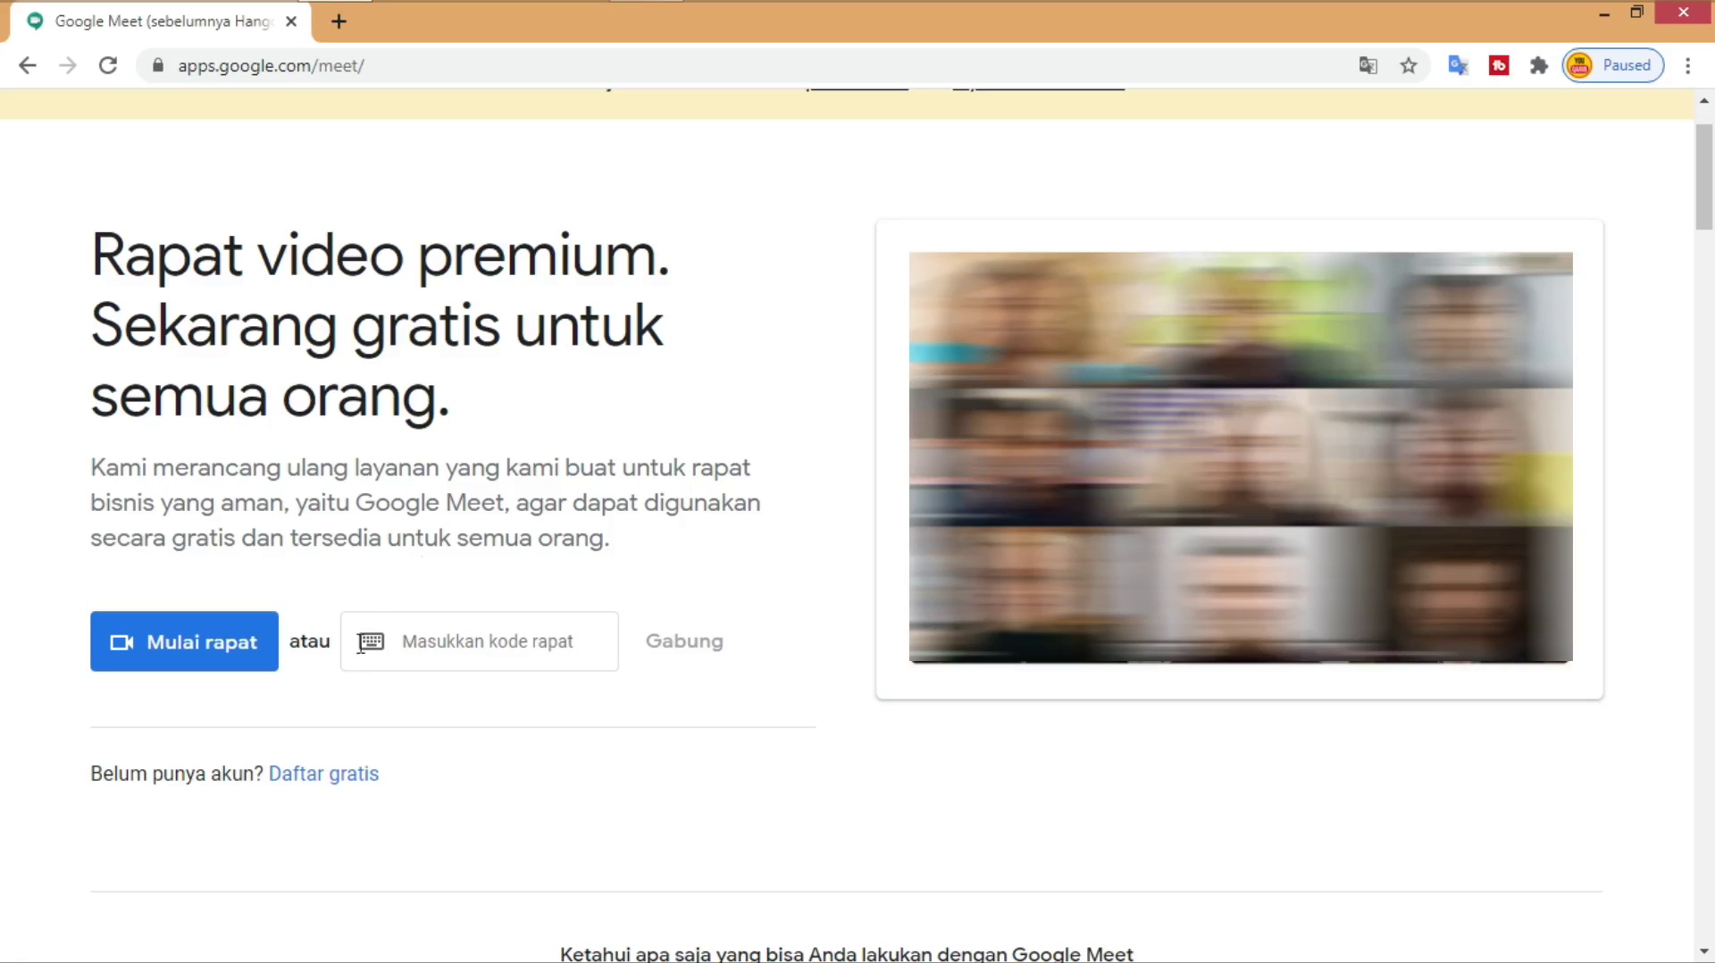
Step: Start a new Google Meet meeting and turn off the camera on its preview
{"action": "left_click", "coordinate": [161, 649]}
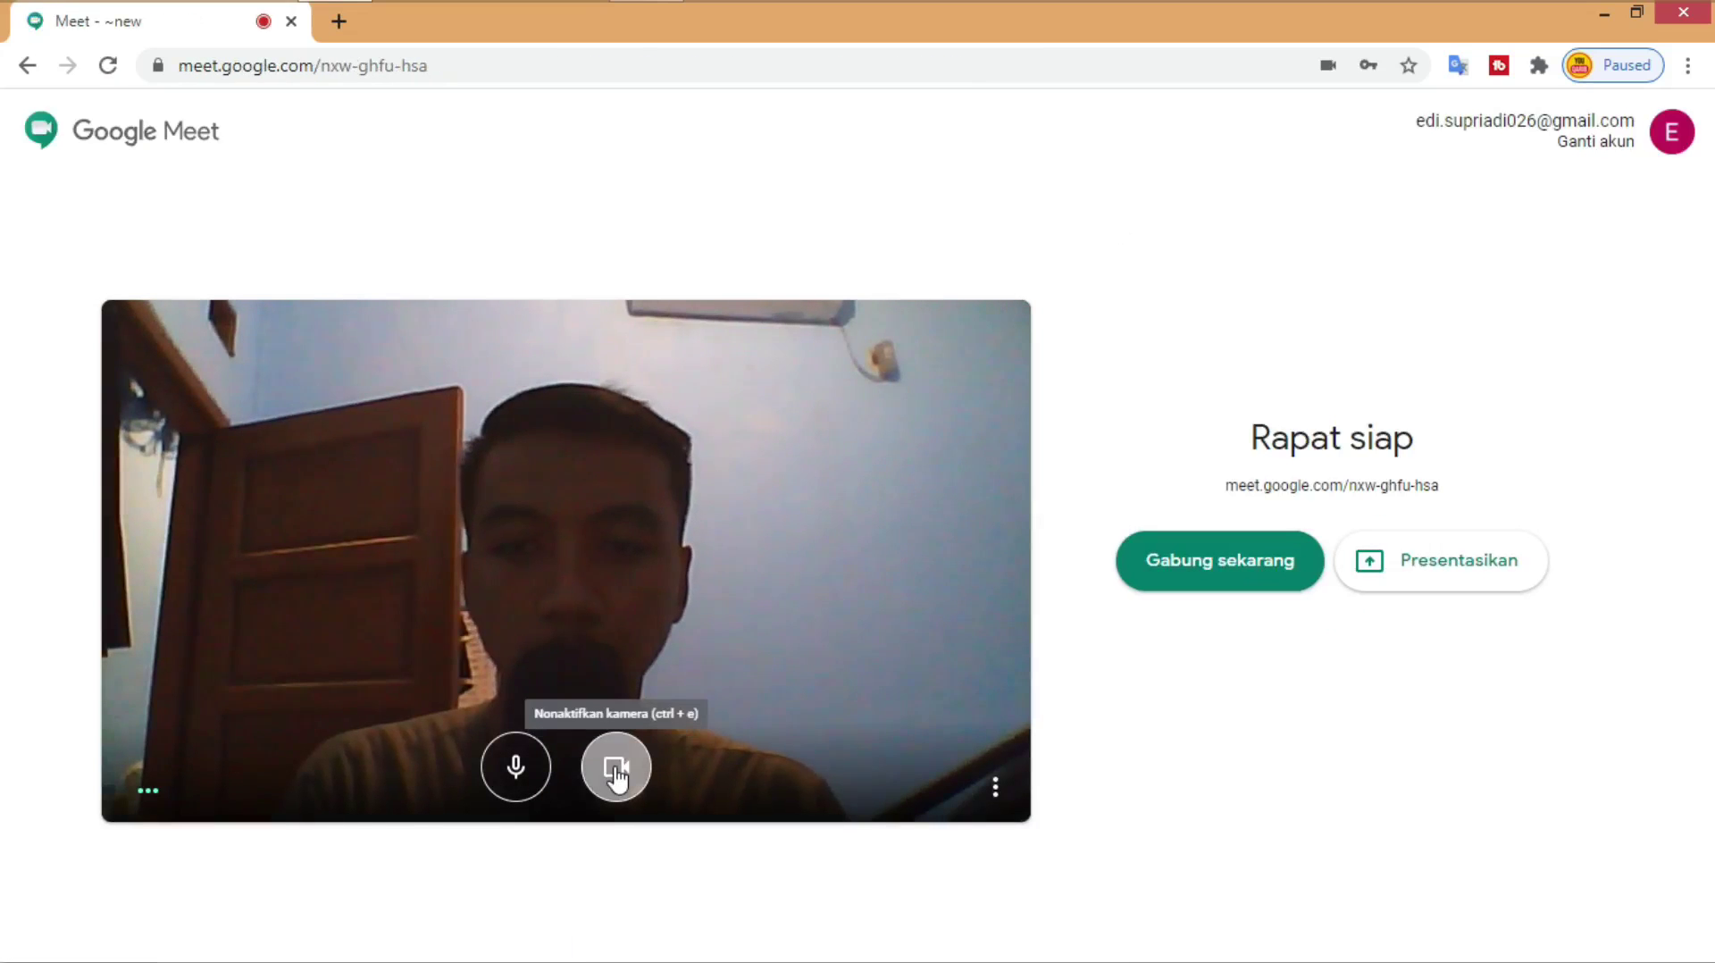
{"action": "left_click", "coordinate": [617, 770]}
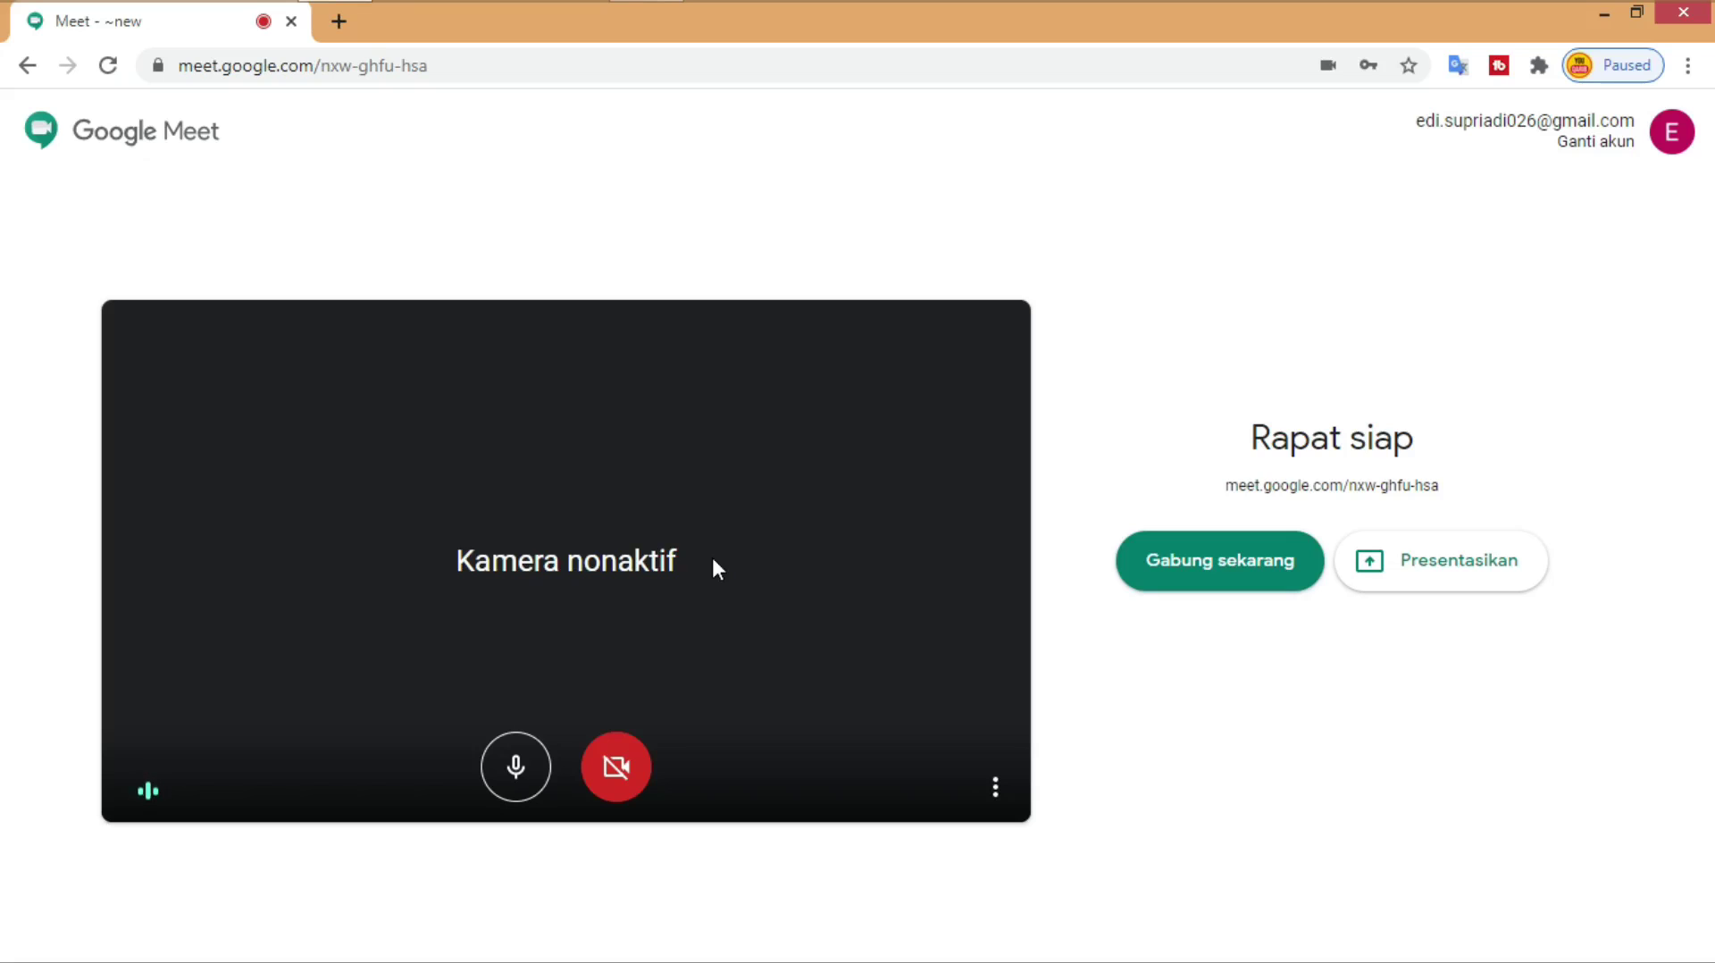
Step: Check the computer's Wi-Fi connection in the Windows network list and return to the meeting page
{"action": "mouse_move", "coordinate": [1508, 2]}
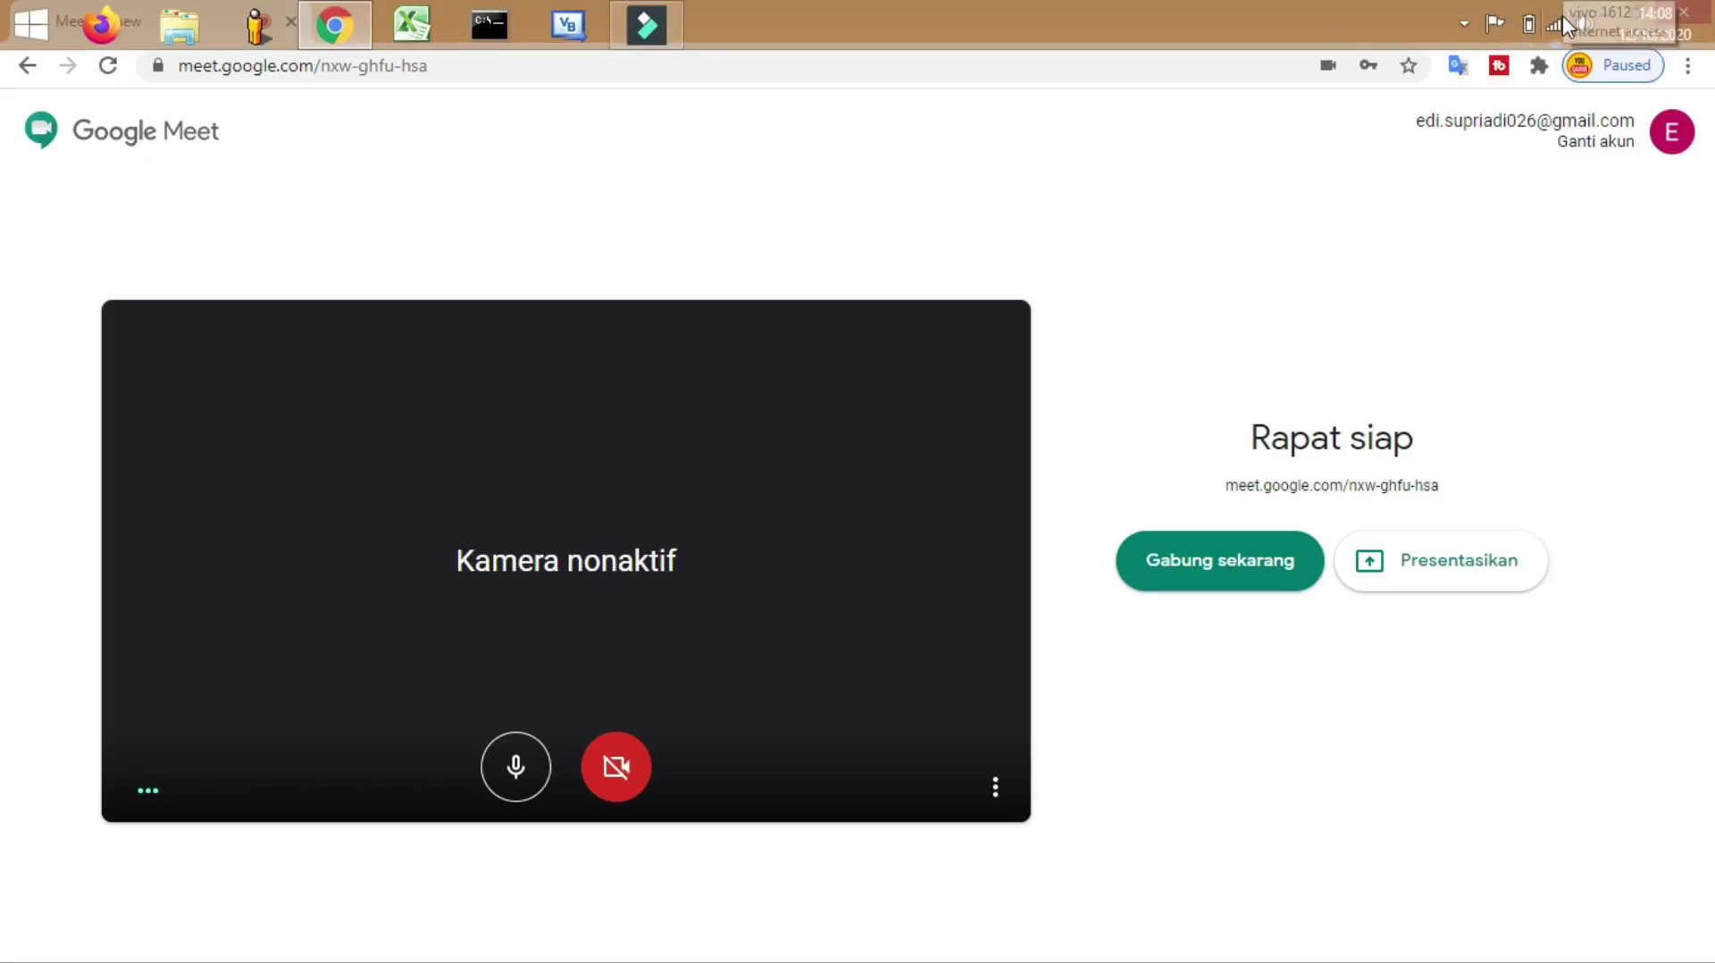
{"action": "left_click", "coordinate": [1559, 22]}
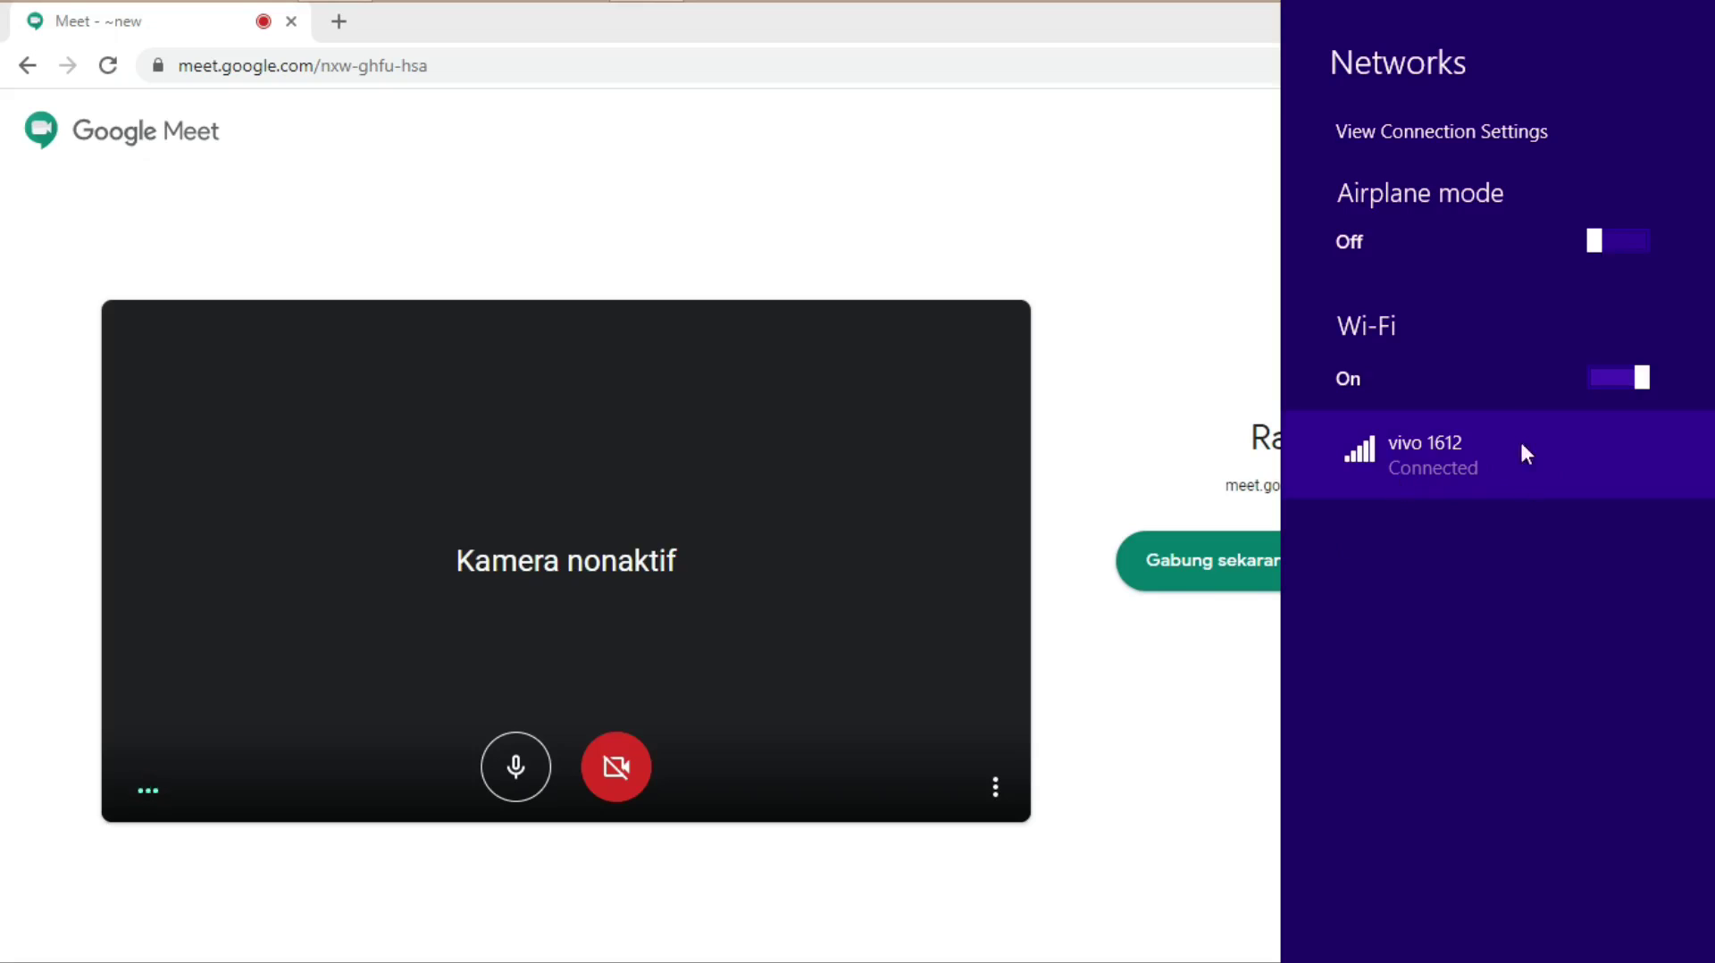
{"action": "left_click", "coordinate": [1124, 210]}
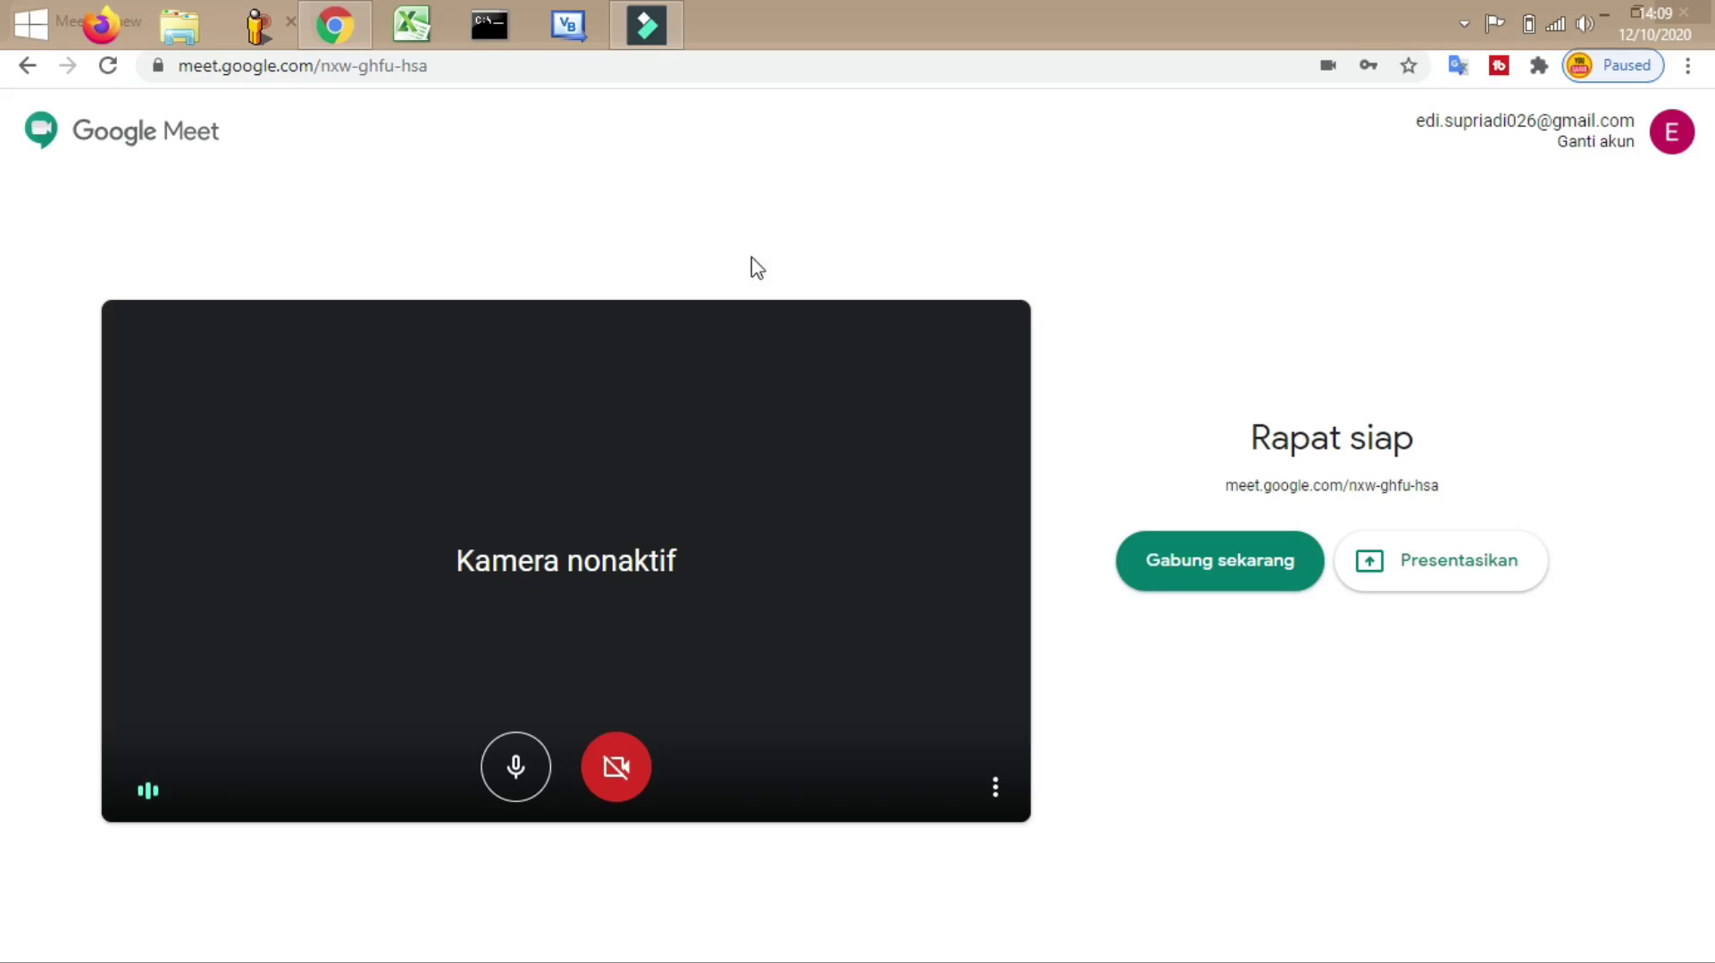
Step: Switch to Command Prompt, test the internet connection with "ping google.com", and close the window
{"action": "left_click", "coordinate": [484, 29]}
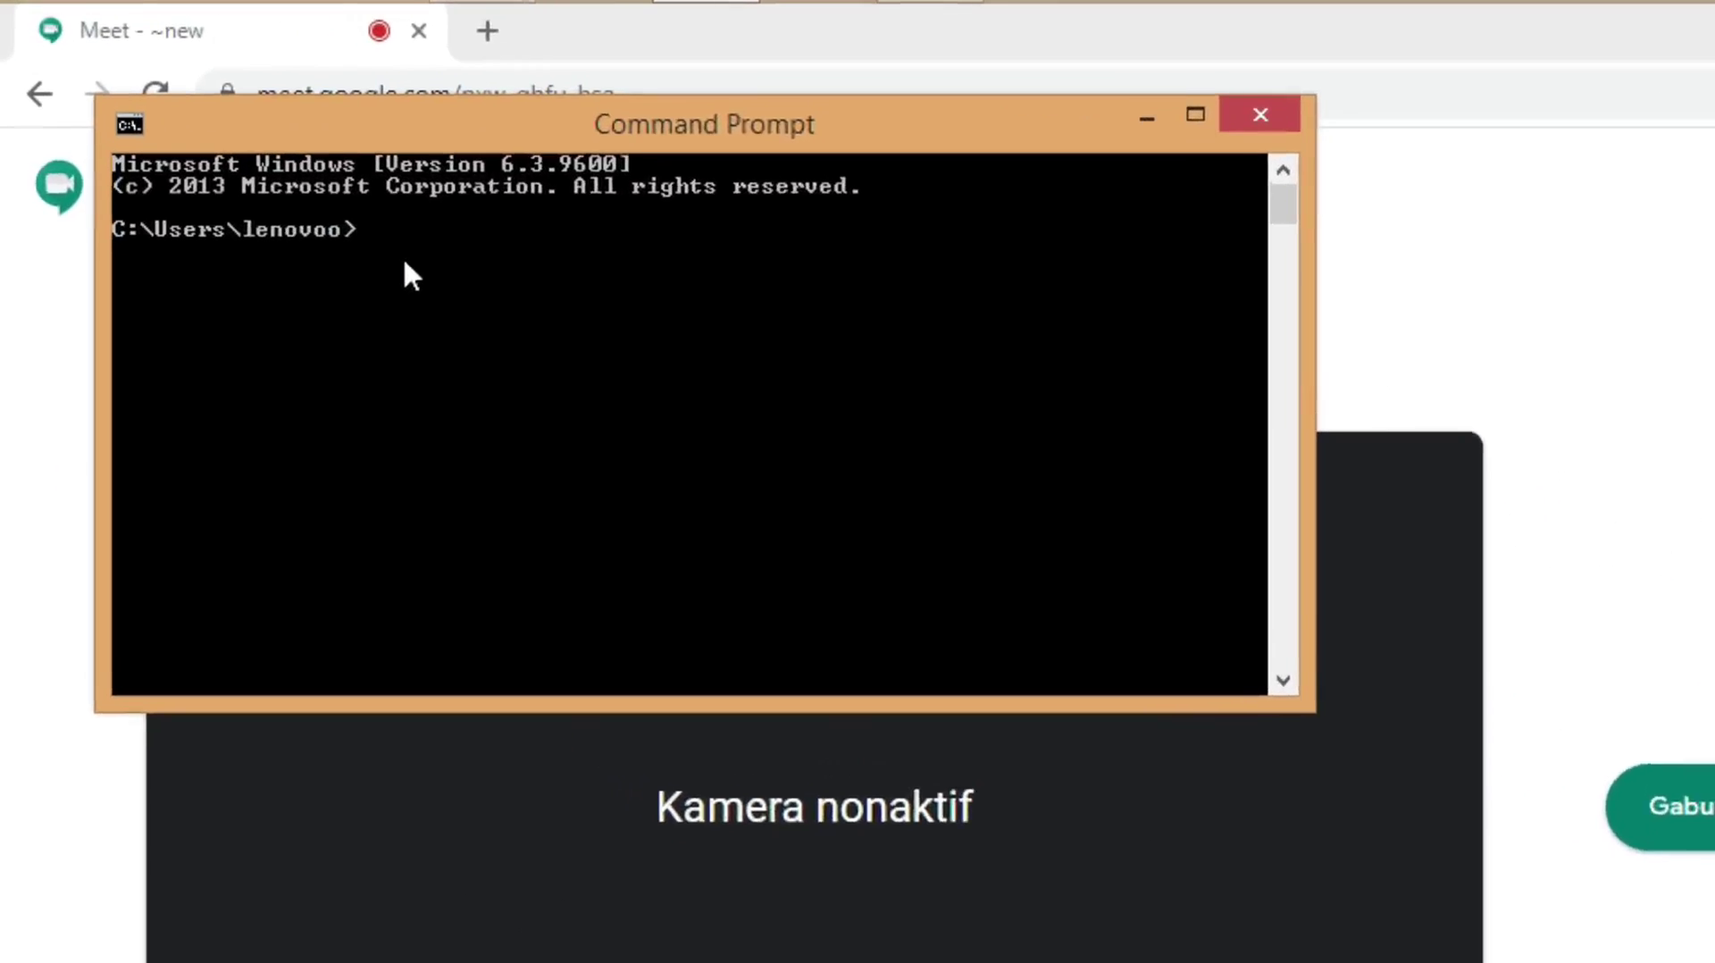
{"action": "type", "text": "pin"}
{"action": "type", "text": "g google"}
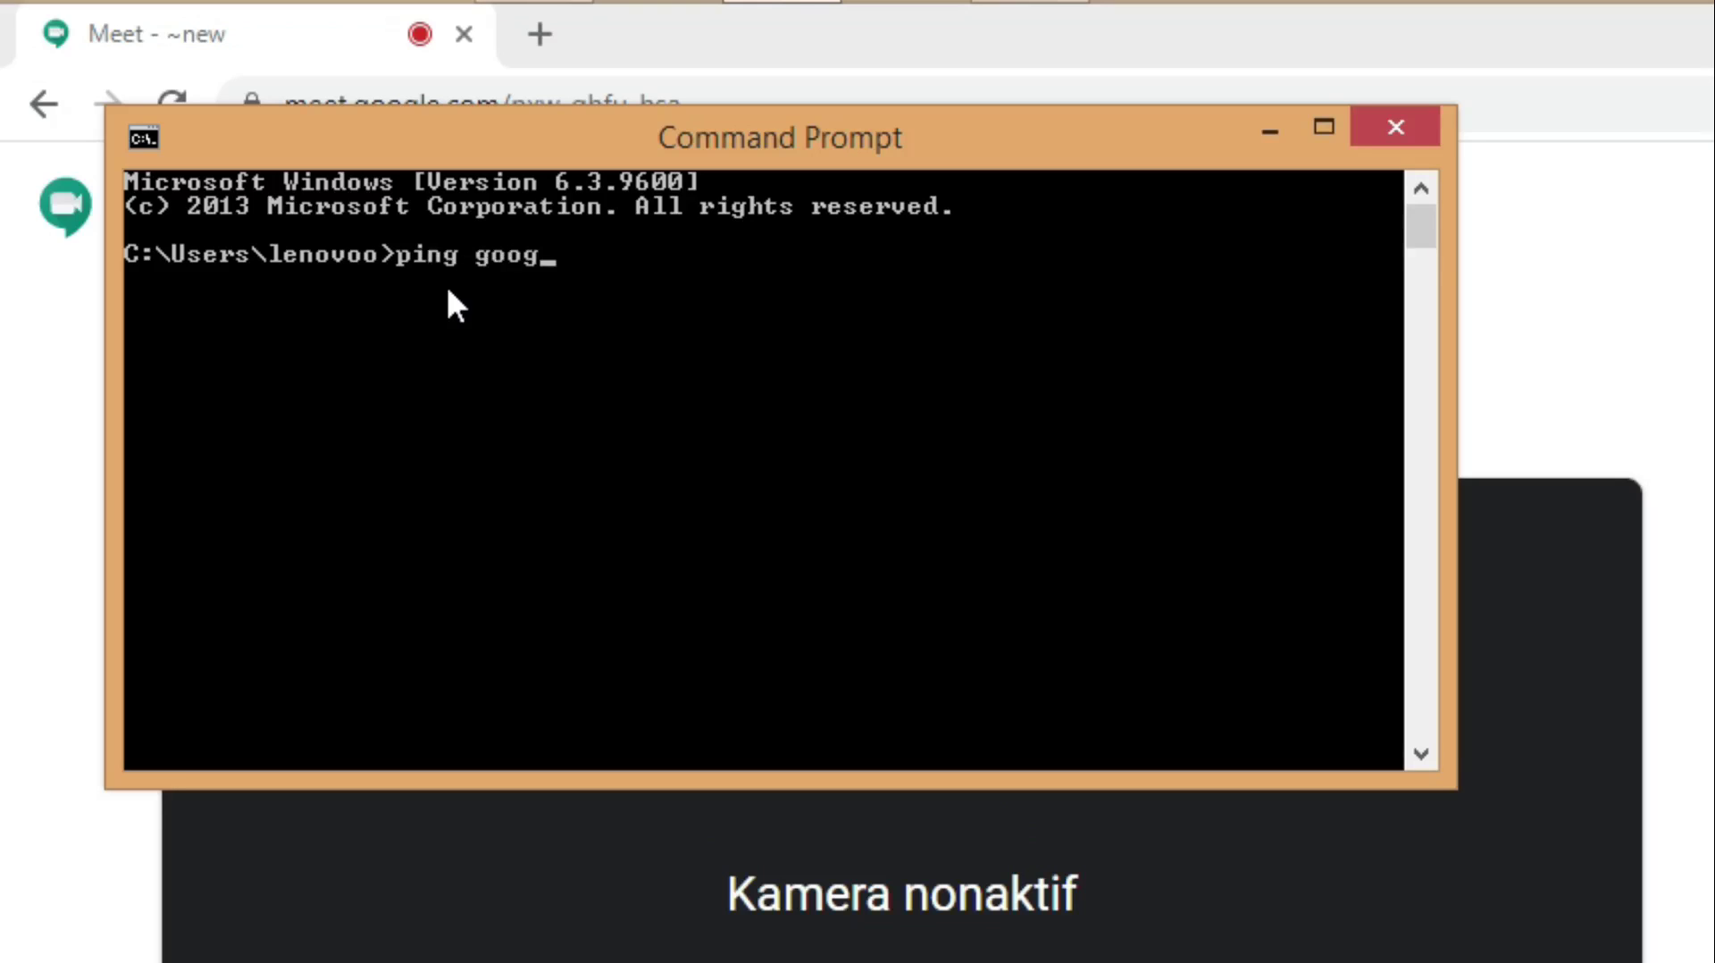
{"action": "type", "text": ".com"}
{"action": "key", "text": "Return"}
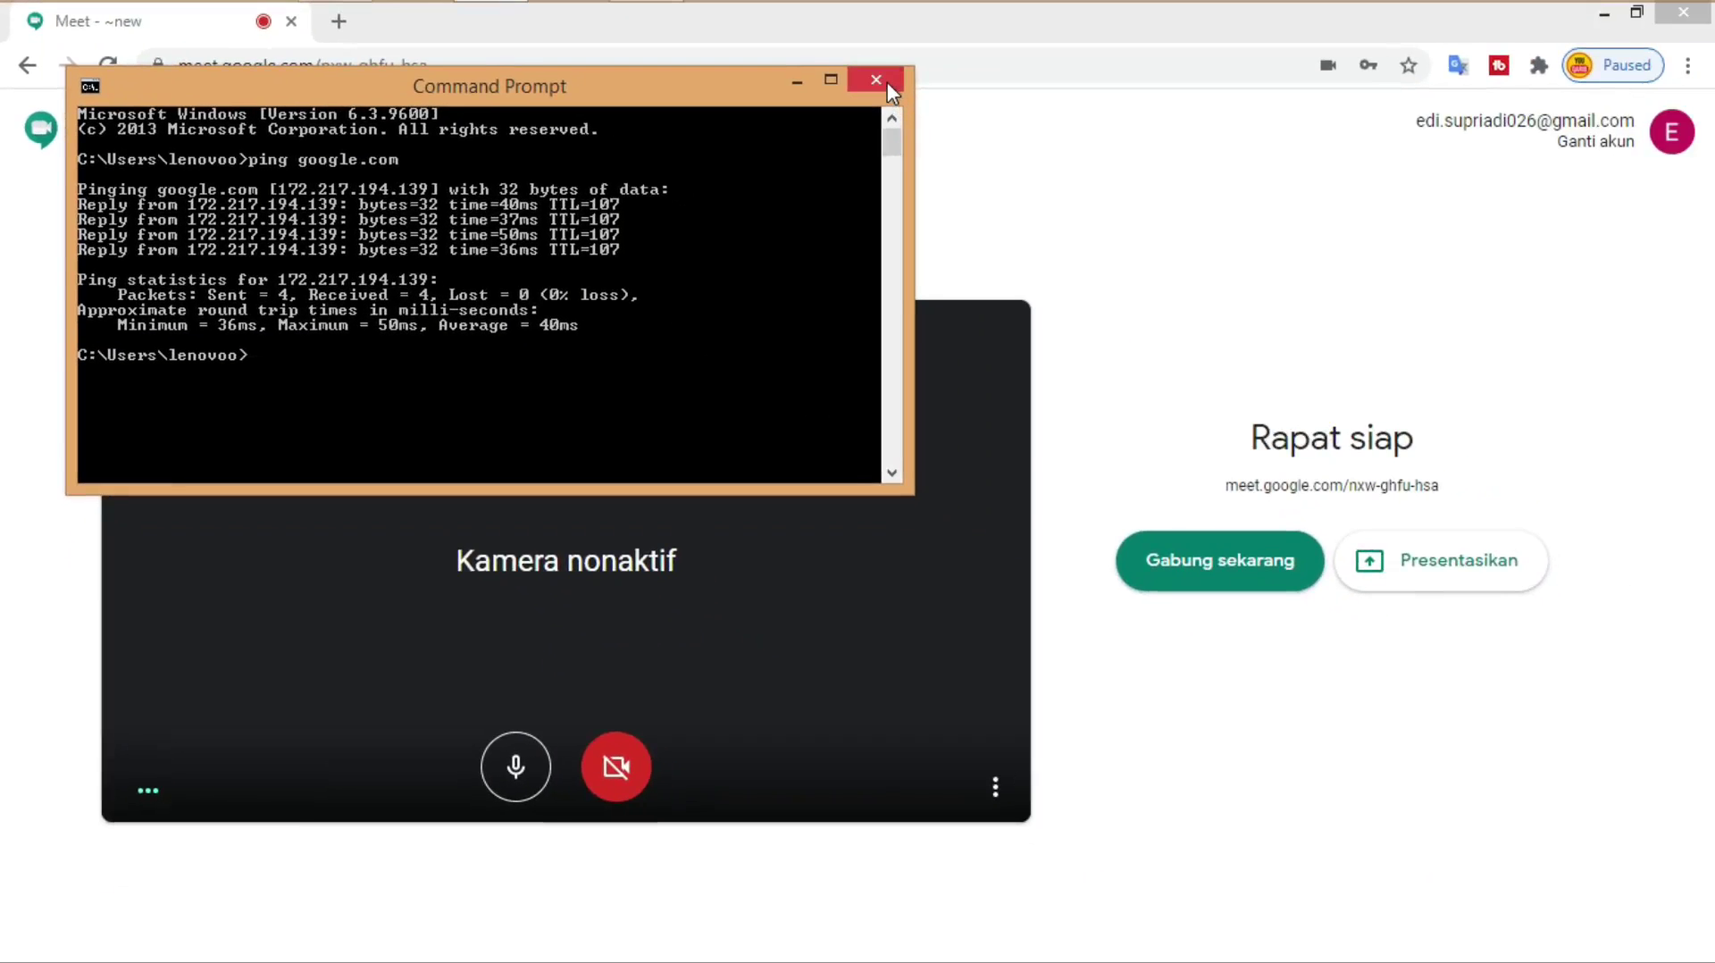
{"action": "left_click", "coordinate": [889, 87]}
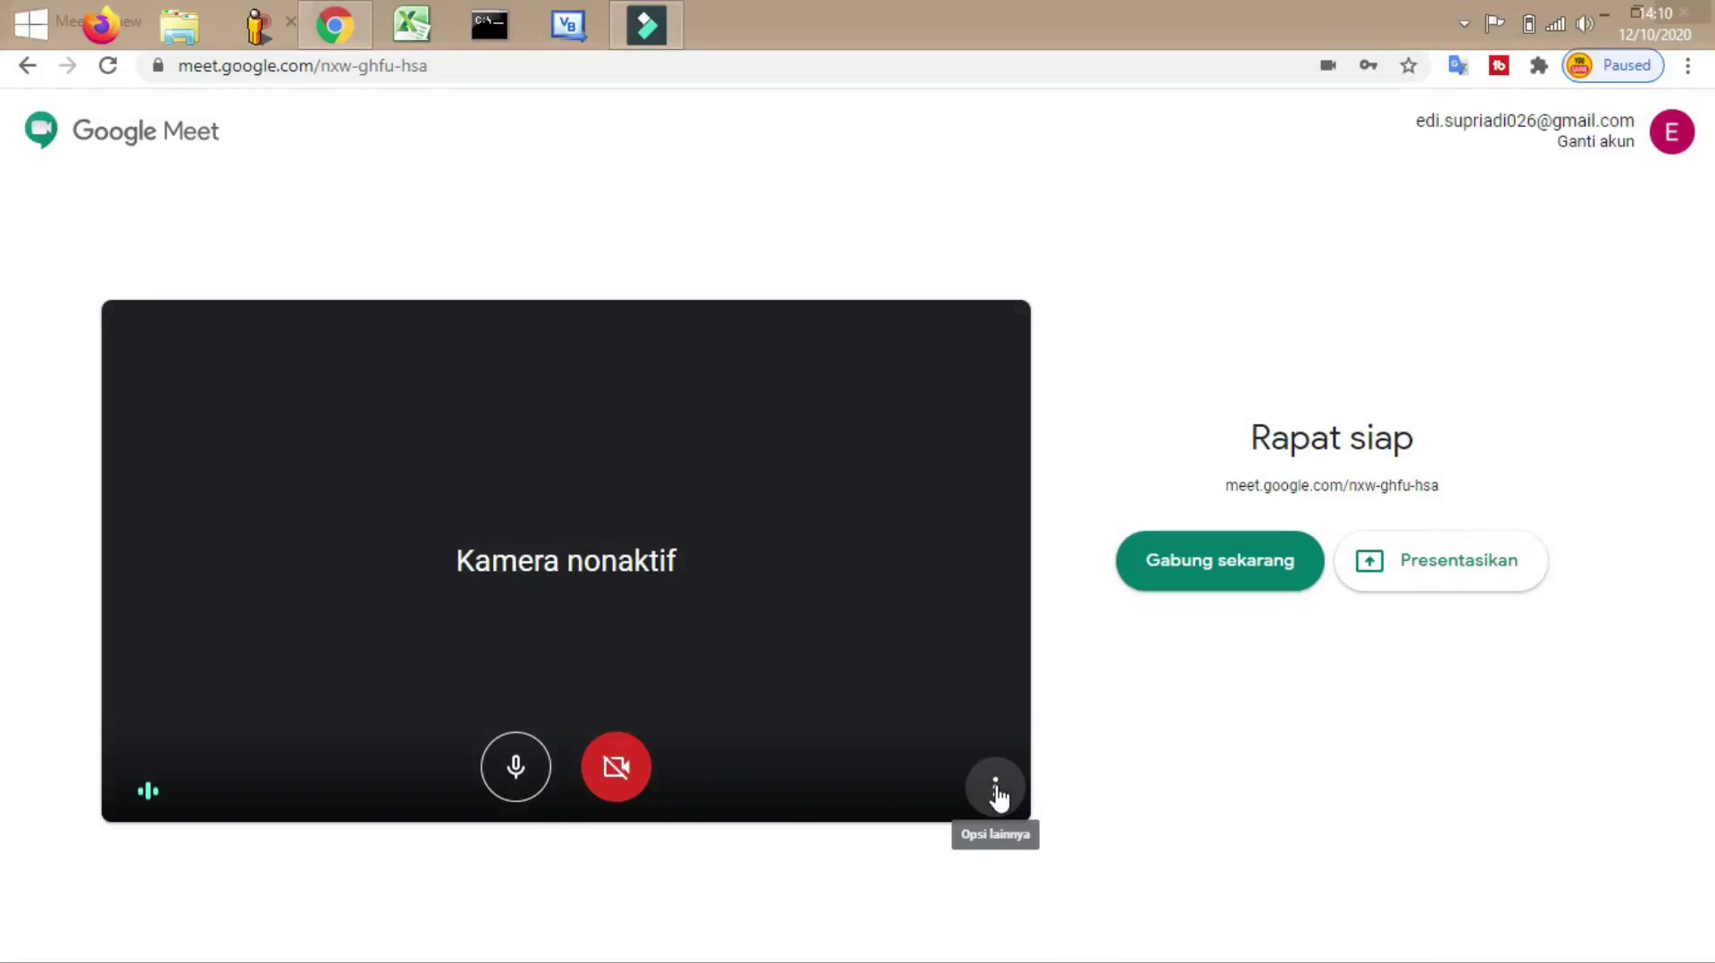
Step: In the Meet audio settings, select Default - Microphone (Conexant SmartAudio HD) and Default - Speakers (Conexant SmartAudio HD)
{"action": "left_click", "coordinate": [997, 791]}
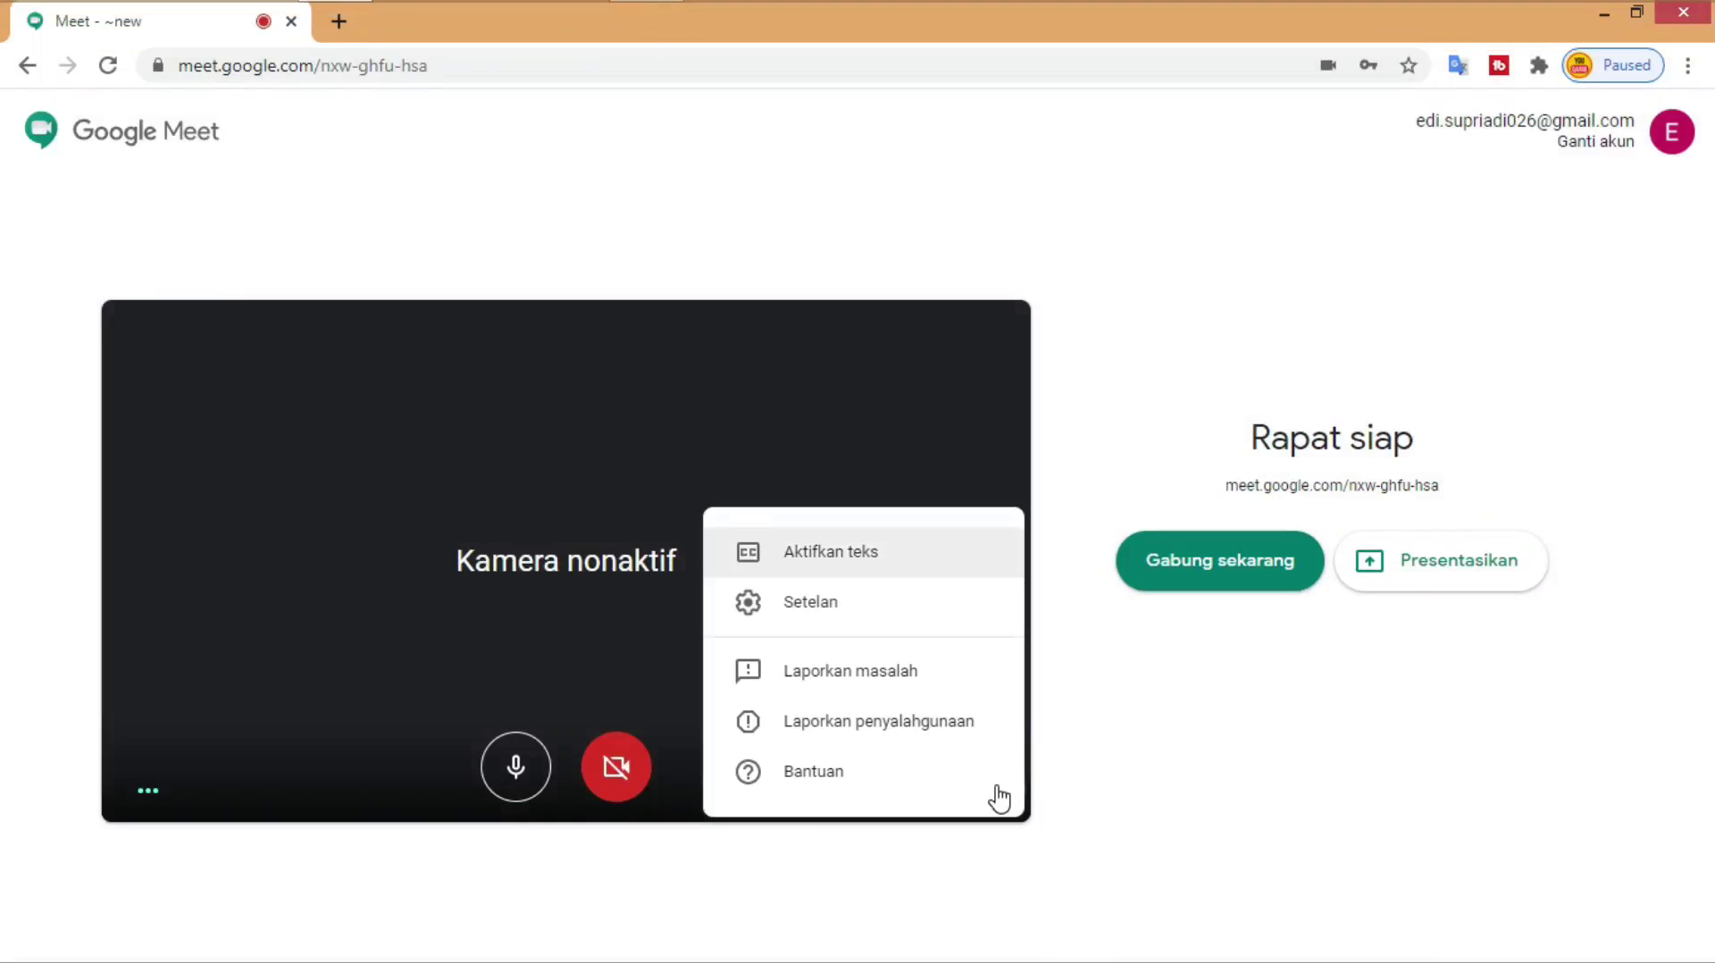
{"action": "left_click", "coordinate": [820, 616]}
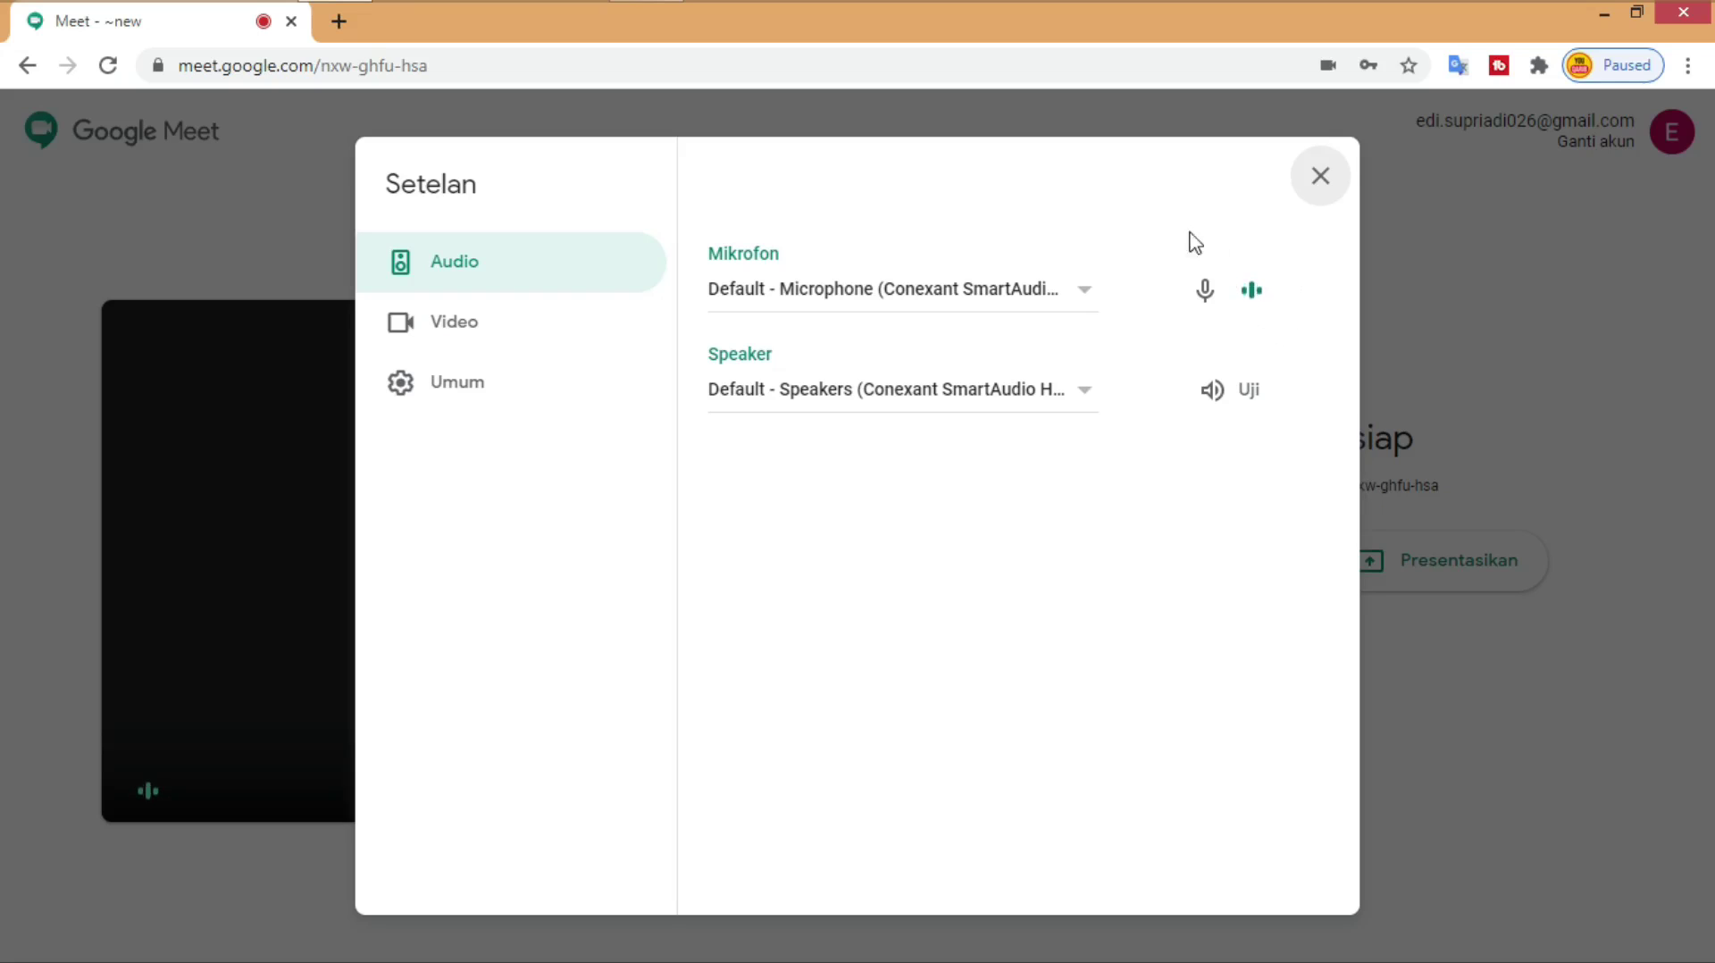
{"action": "left_click", "coordinate": [1087, 291]}
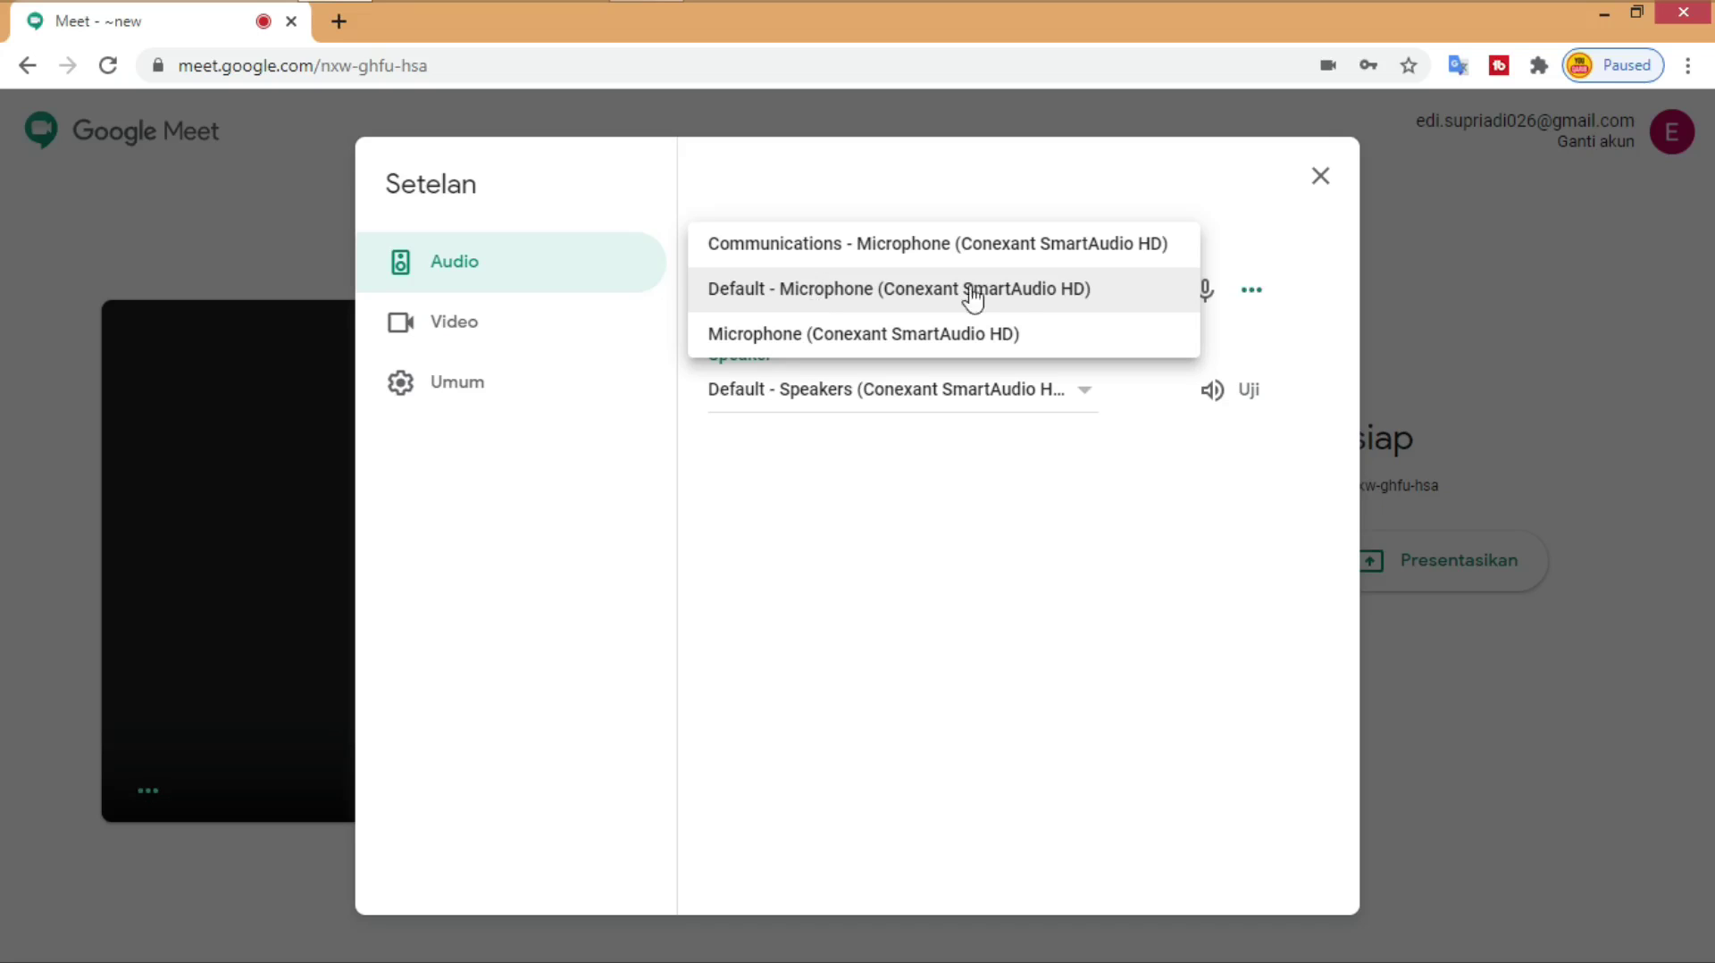
{"action": "left_click", "coordinate": [843, 291]}
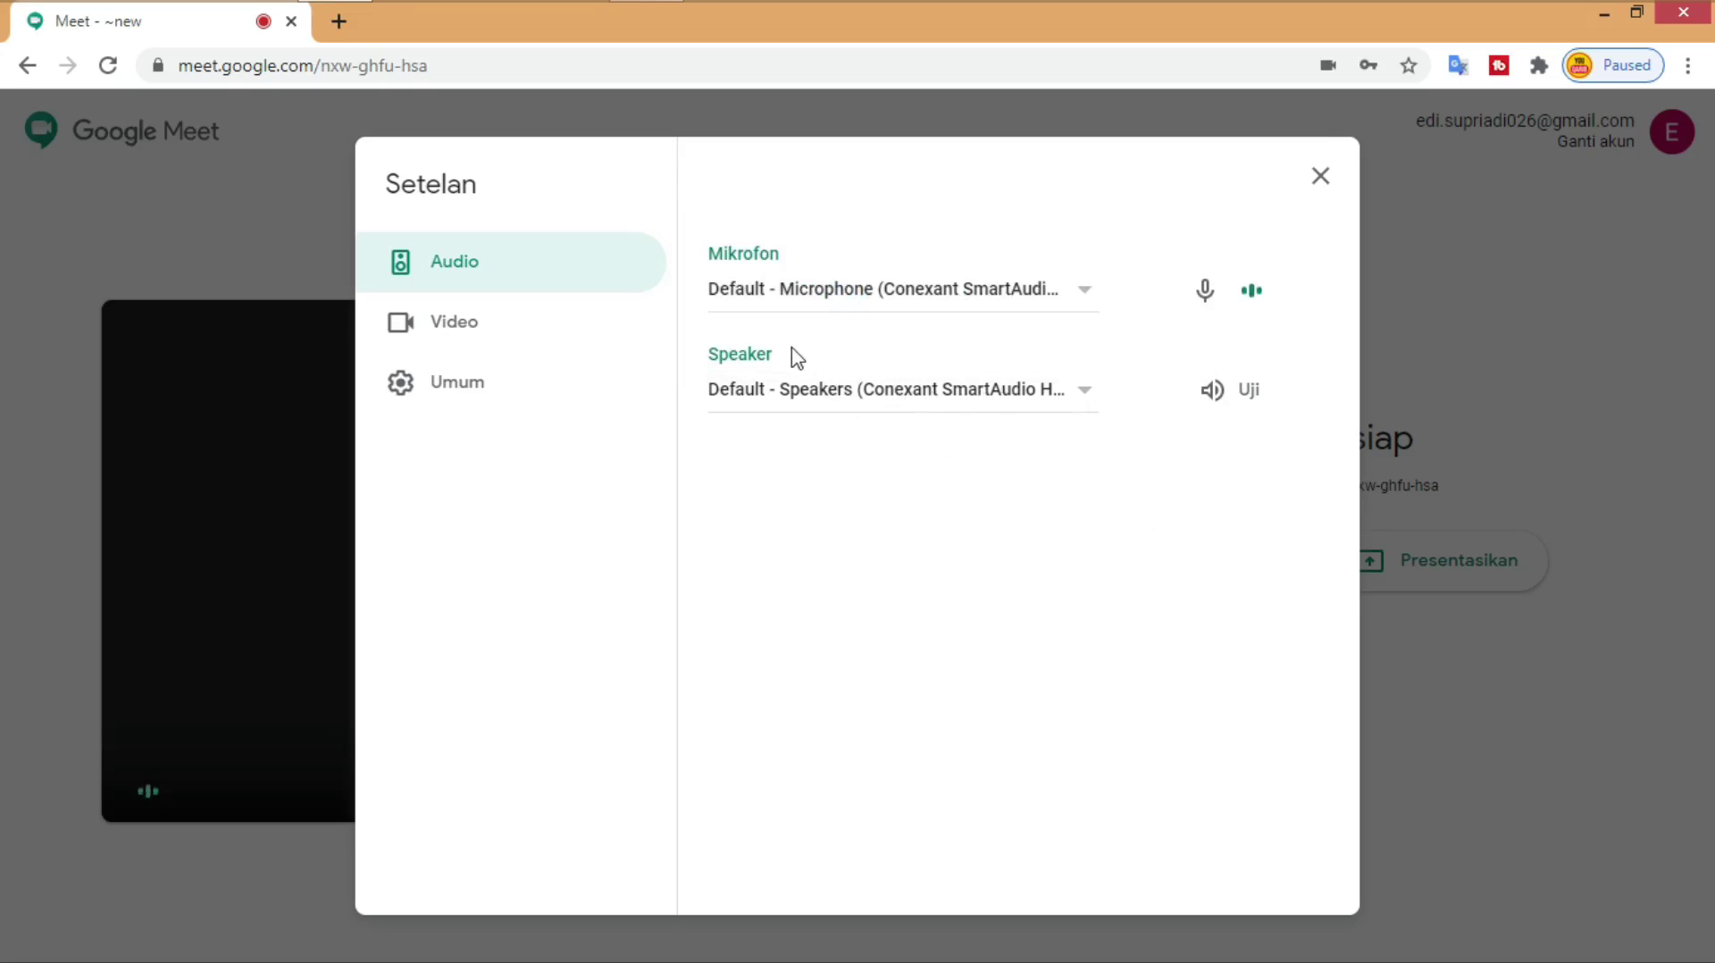
{"action": "left_click", "coordinate": [1085, 393]}
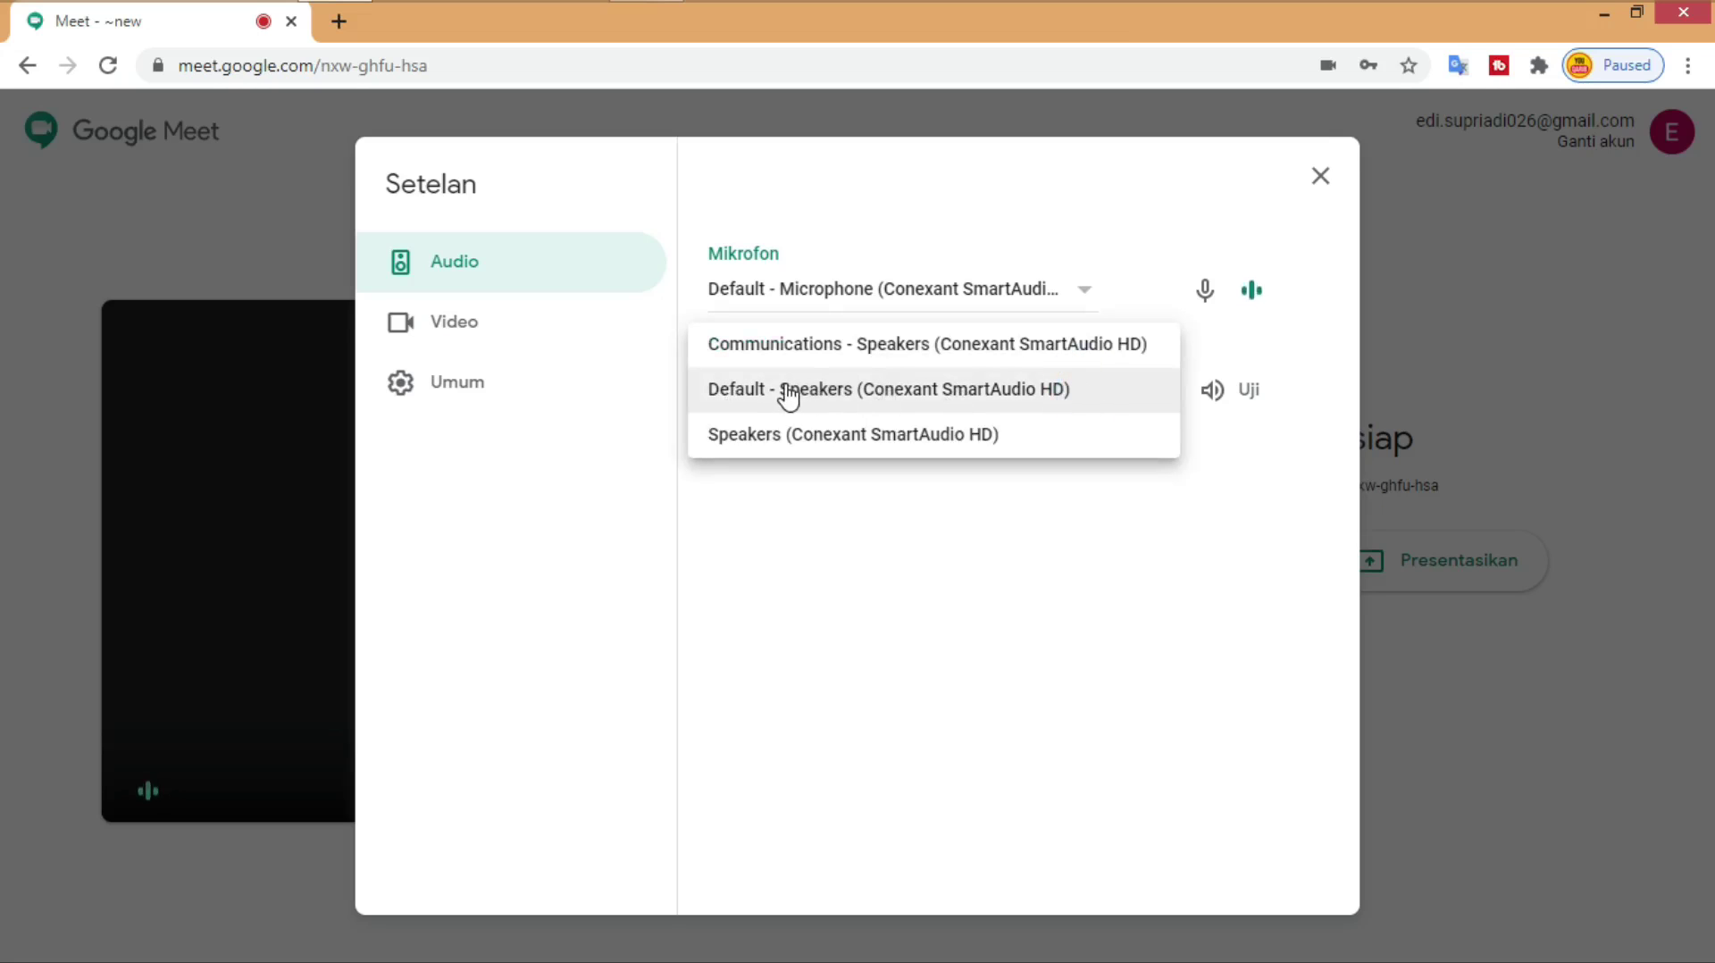
{"action": "left_click", "coordinate": [896, 393]}
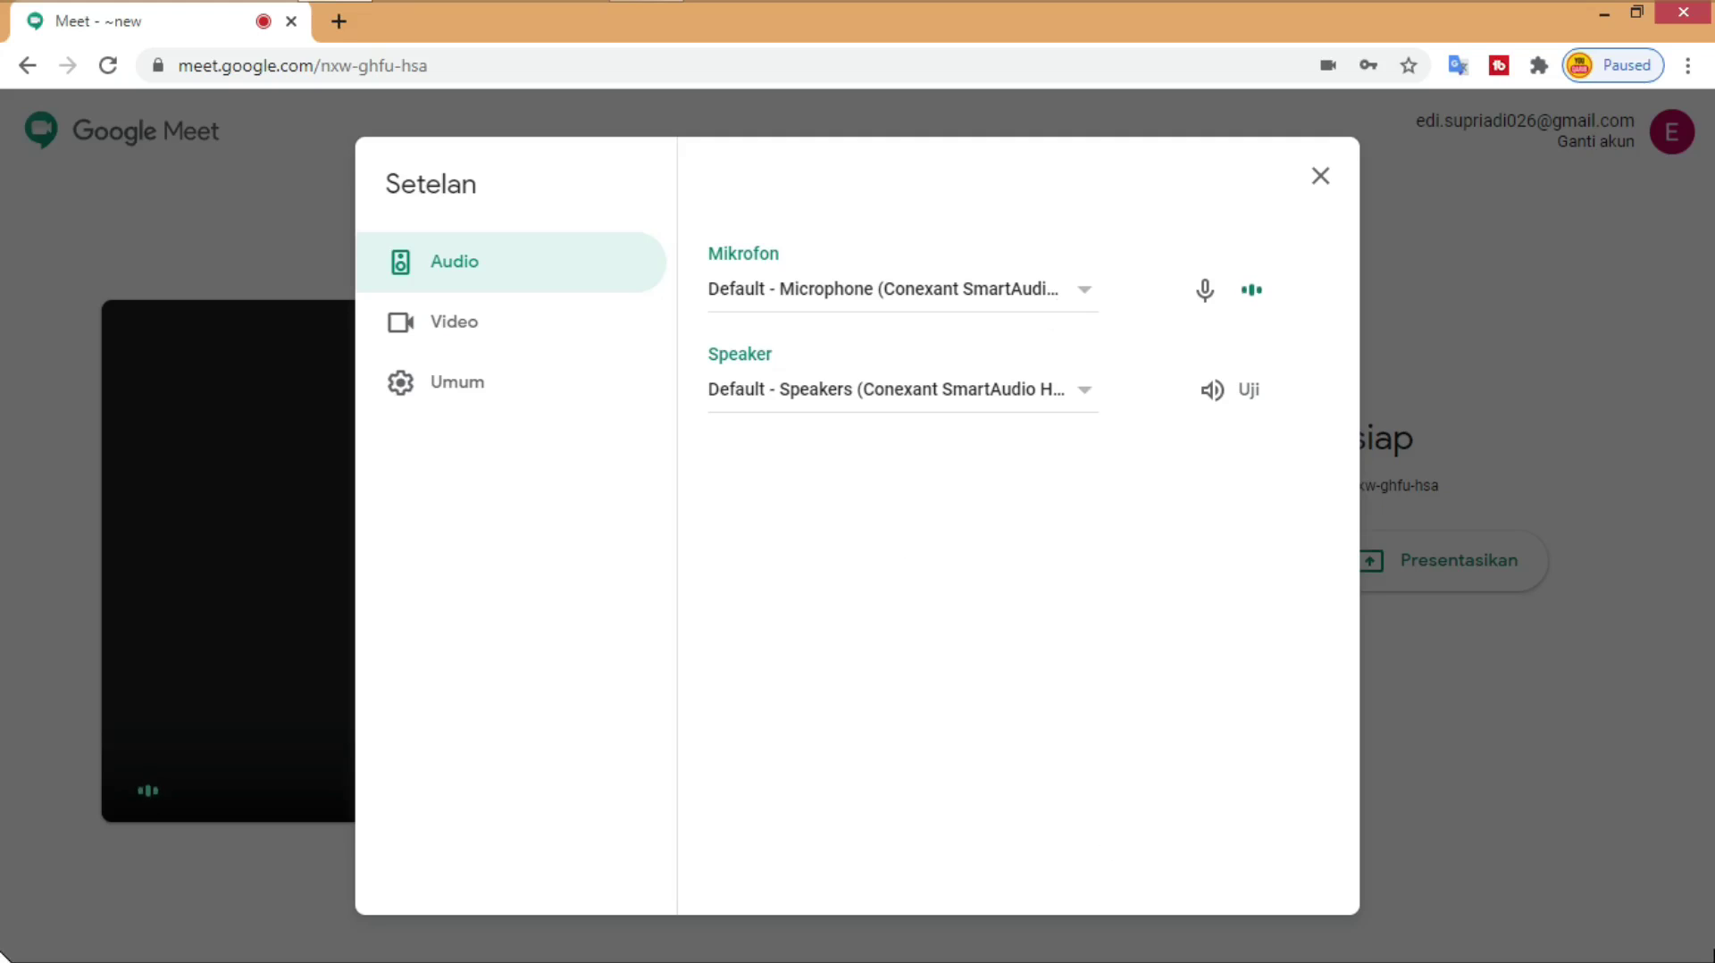
Step: Search Windows for "control panel", open Control Panel, and bring up the Sound settings under Hardware and Sound
{"action": "mouse_move", "coordinate": [1713, 2]}
{"action": "left_click", "coordinate": [1666, 229]}
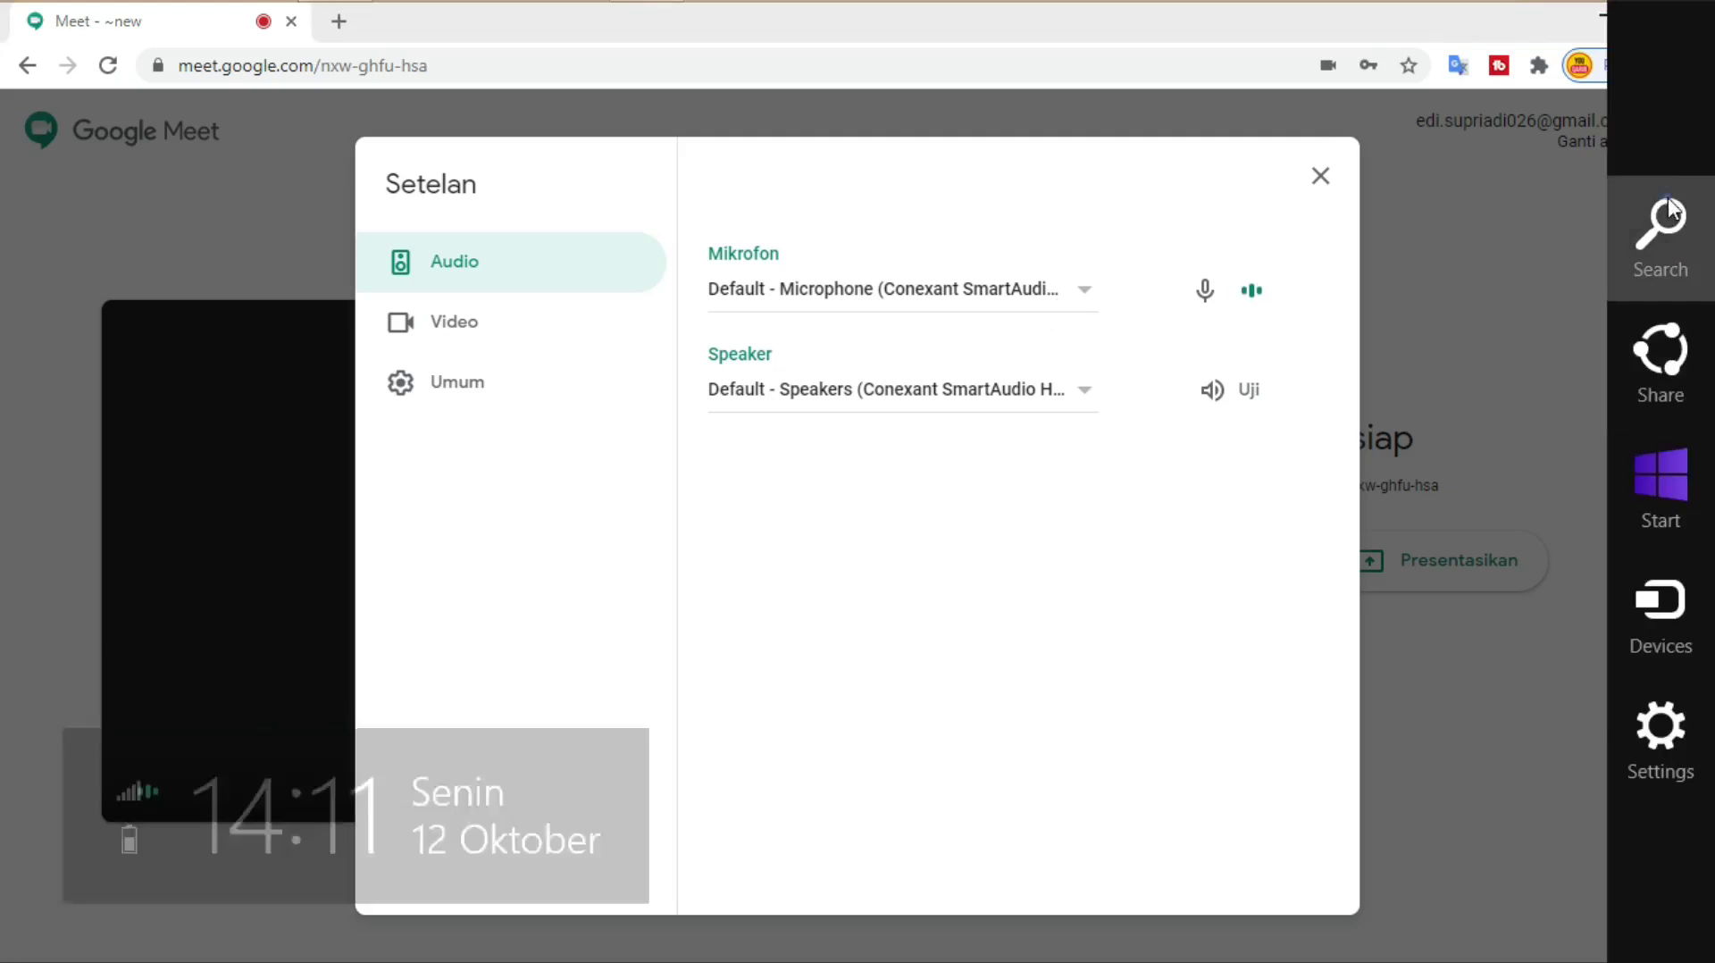
{"action": "type", "text": "control"}
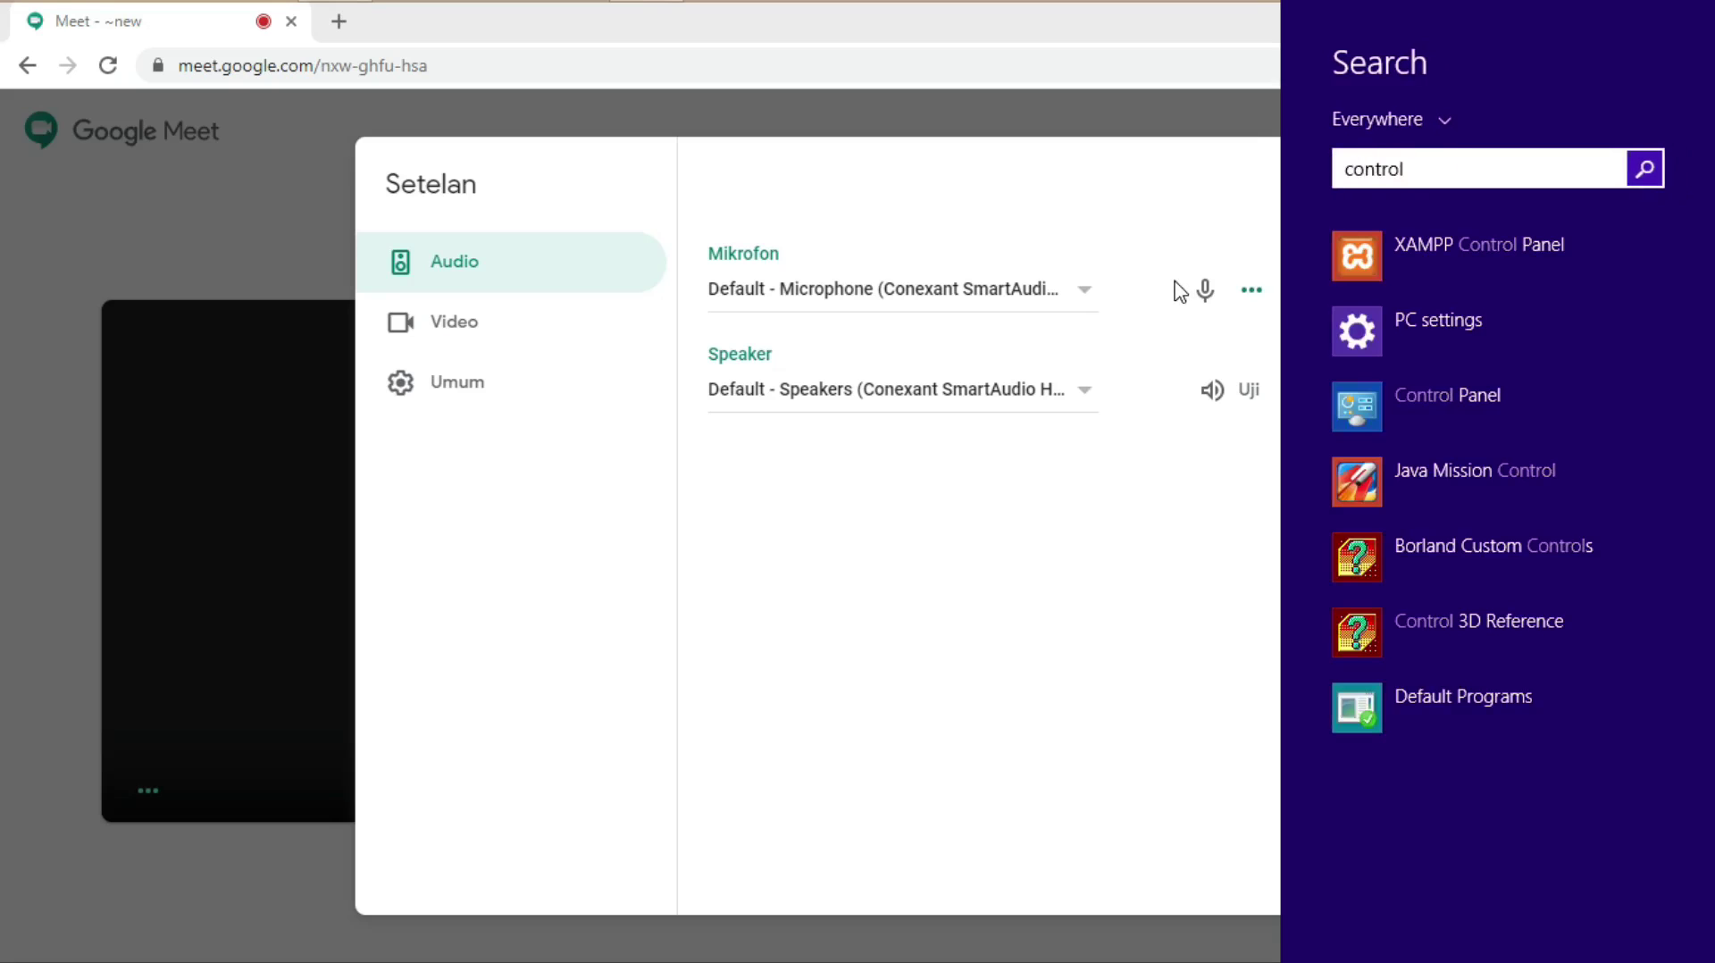
{"action": "type", "text": " panel"}
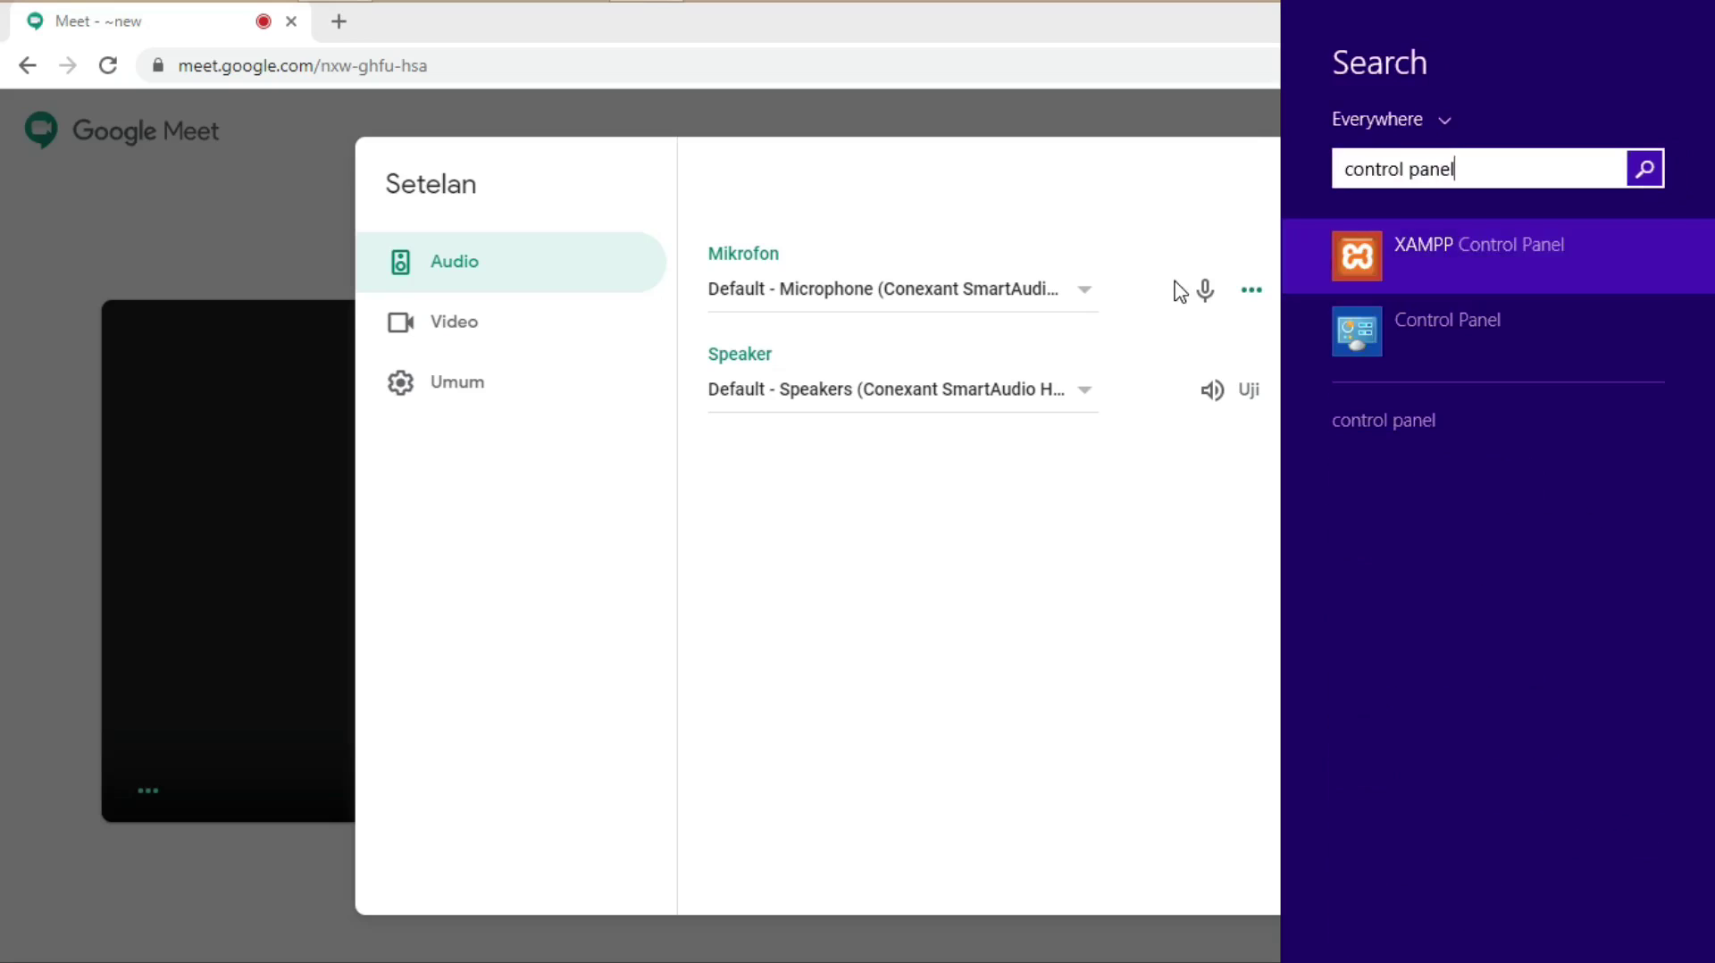
{"action": "left_click", "coordinate": [1410, 336]}
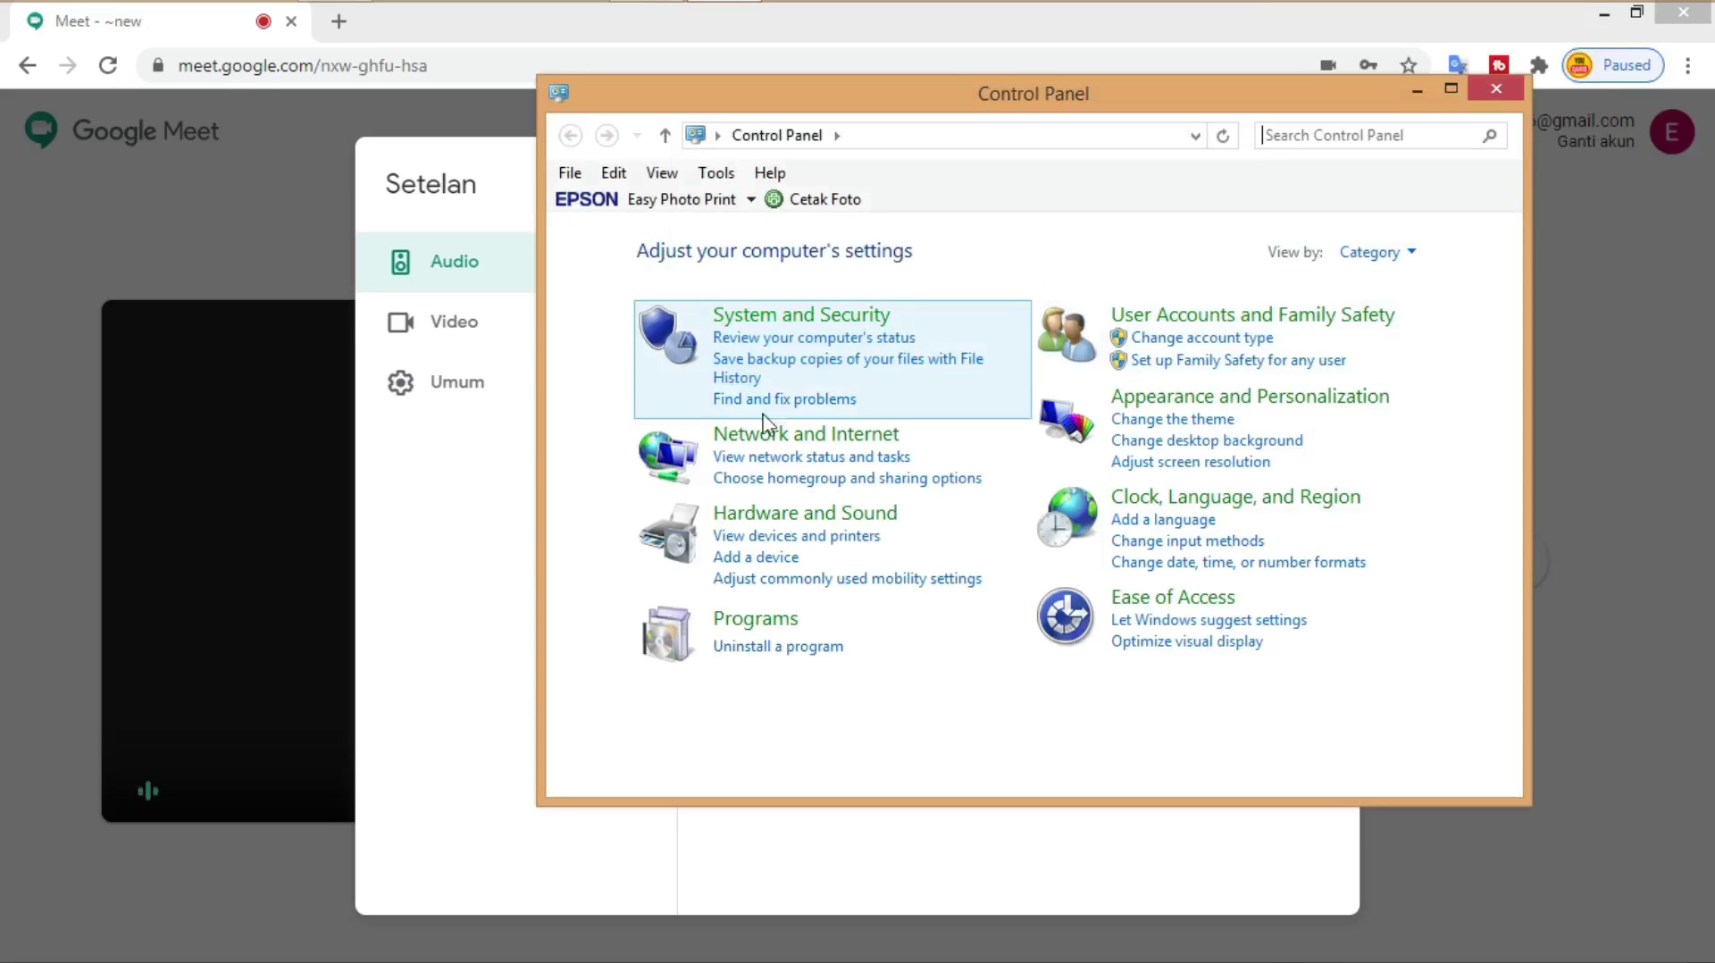
{"action": "left_click", "coordinate": [769, 513]}
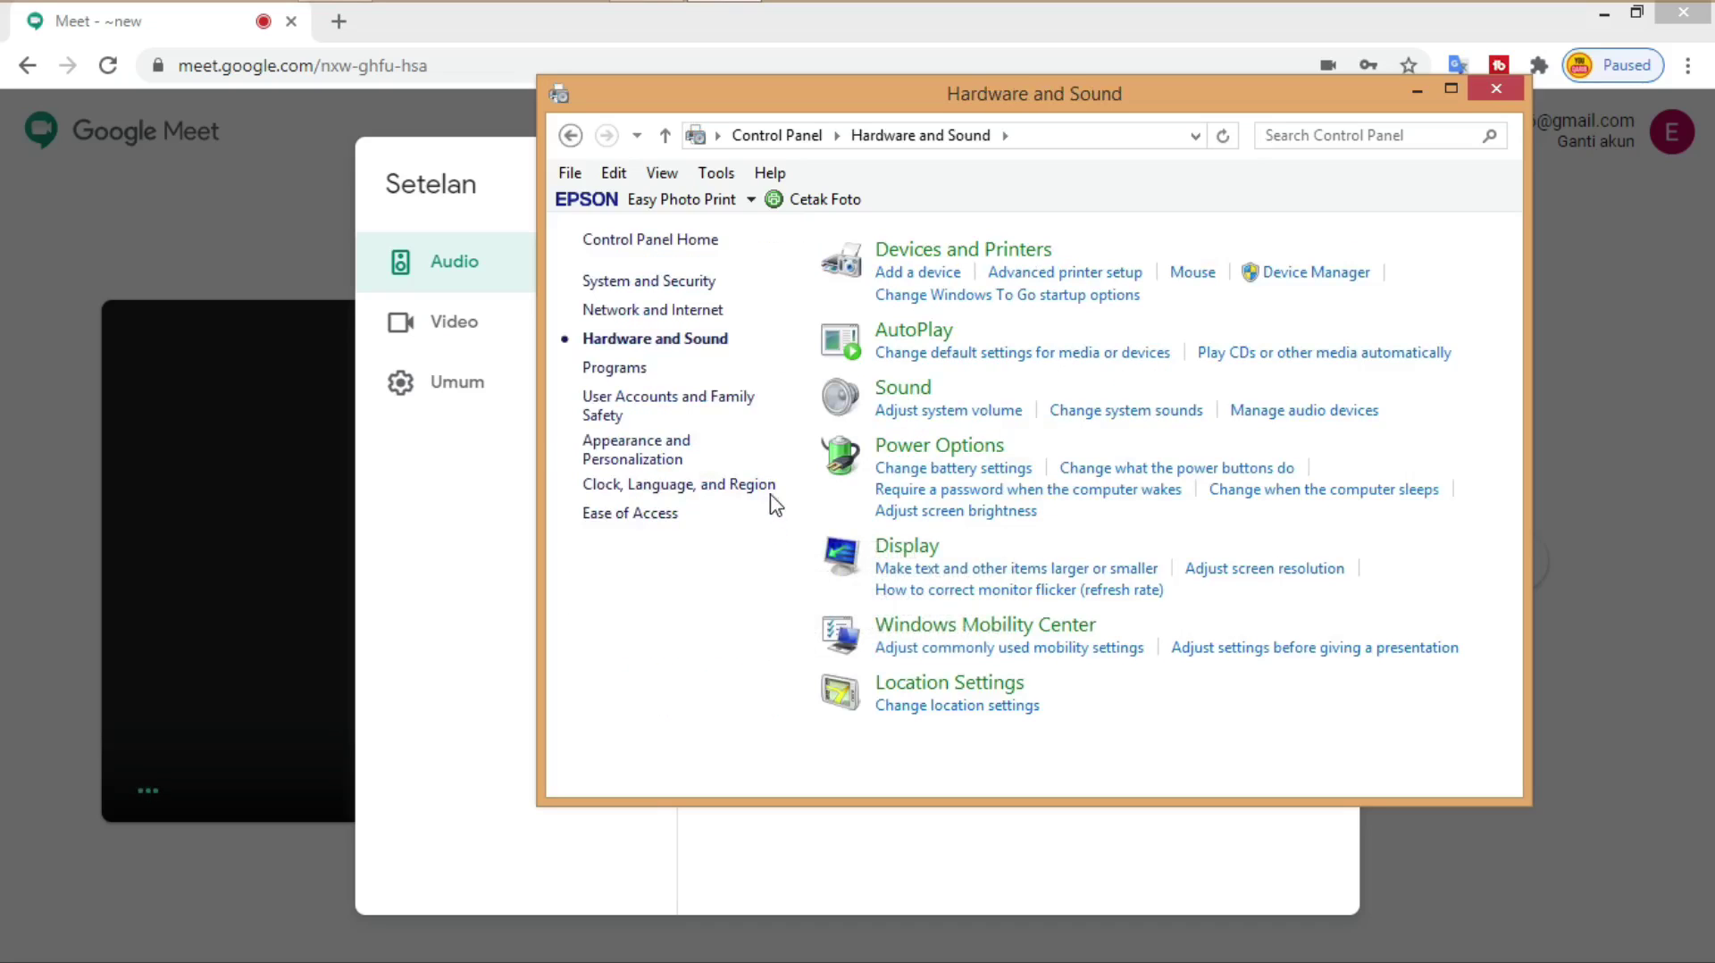
{"action": "left_click", "coordinate": [904, 389]}
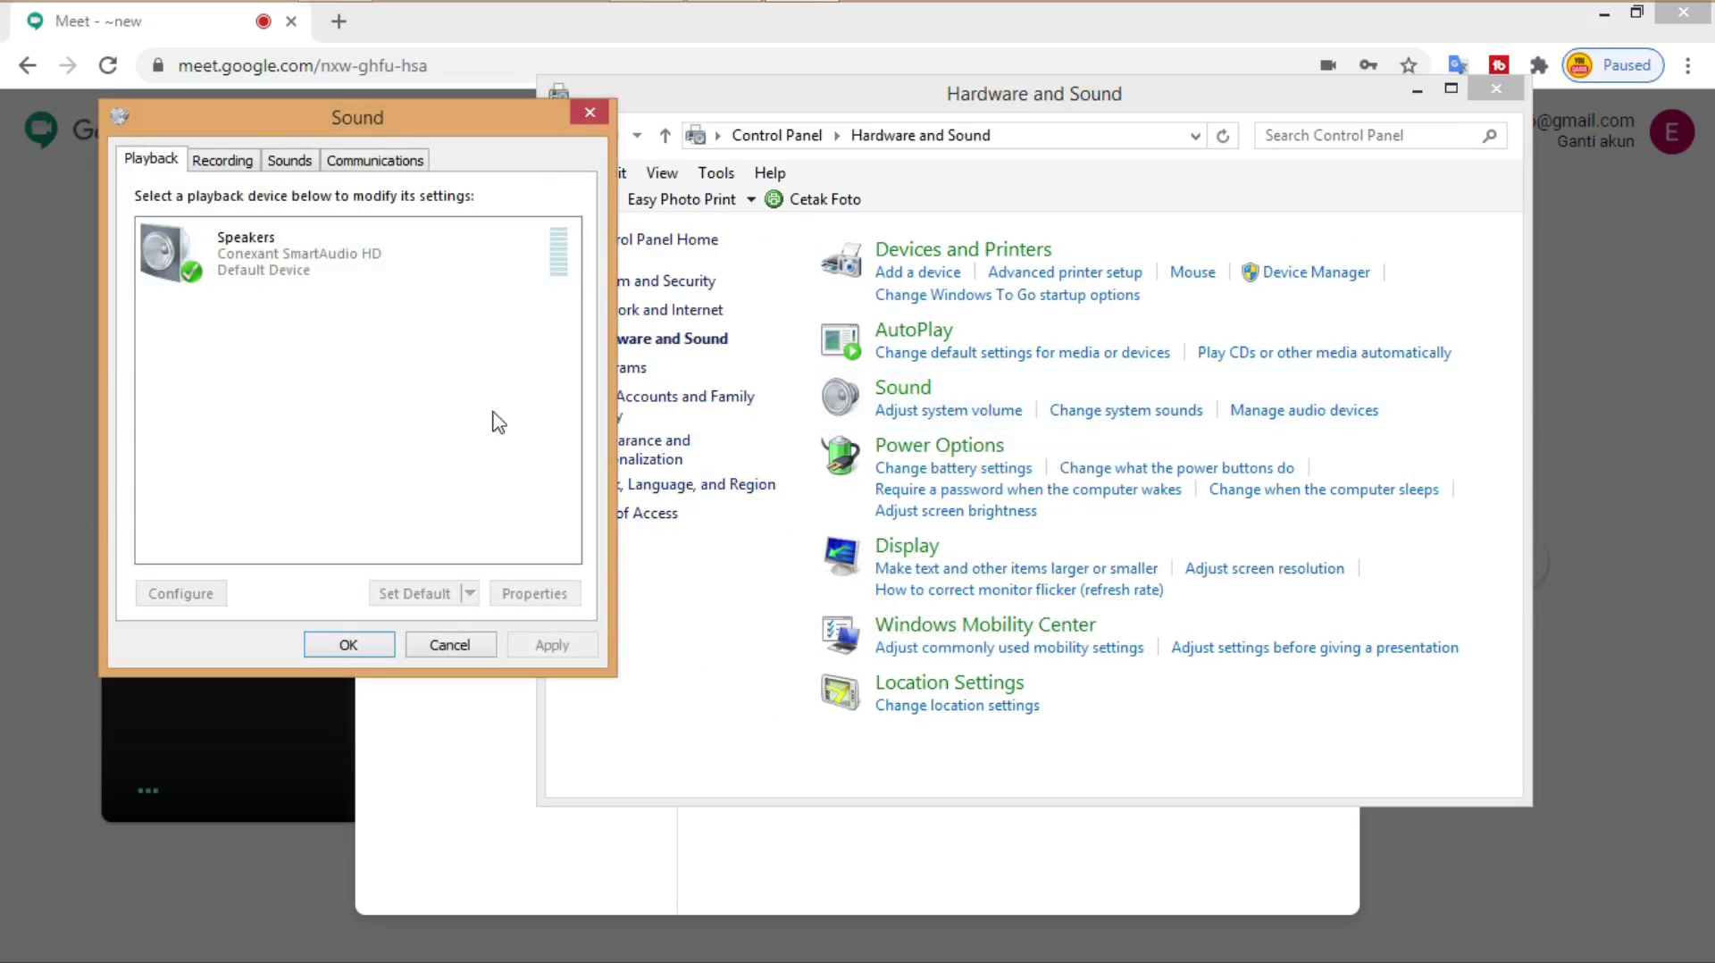
{"action": "left_click_drag", "start_coordinate": [421, 128], "coordinate": [777, 106]}
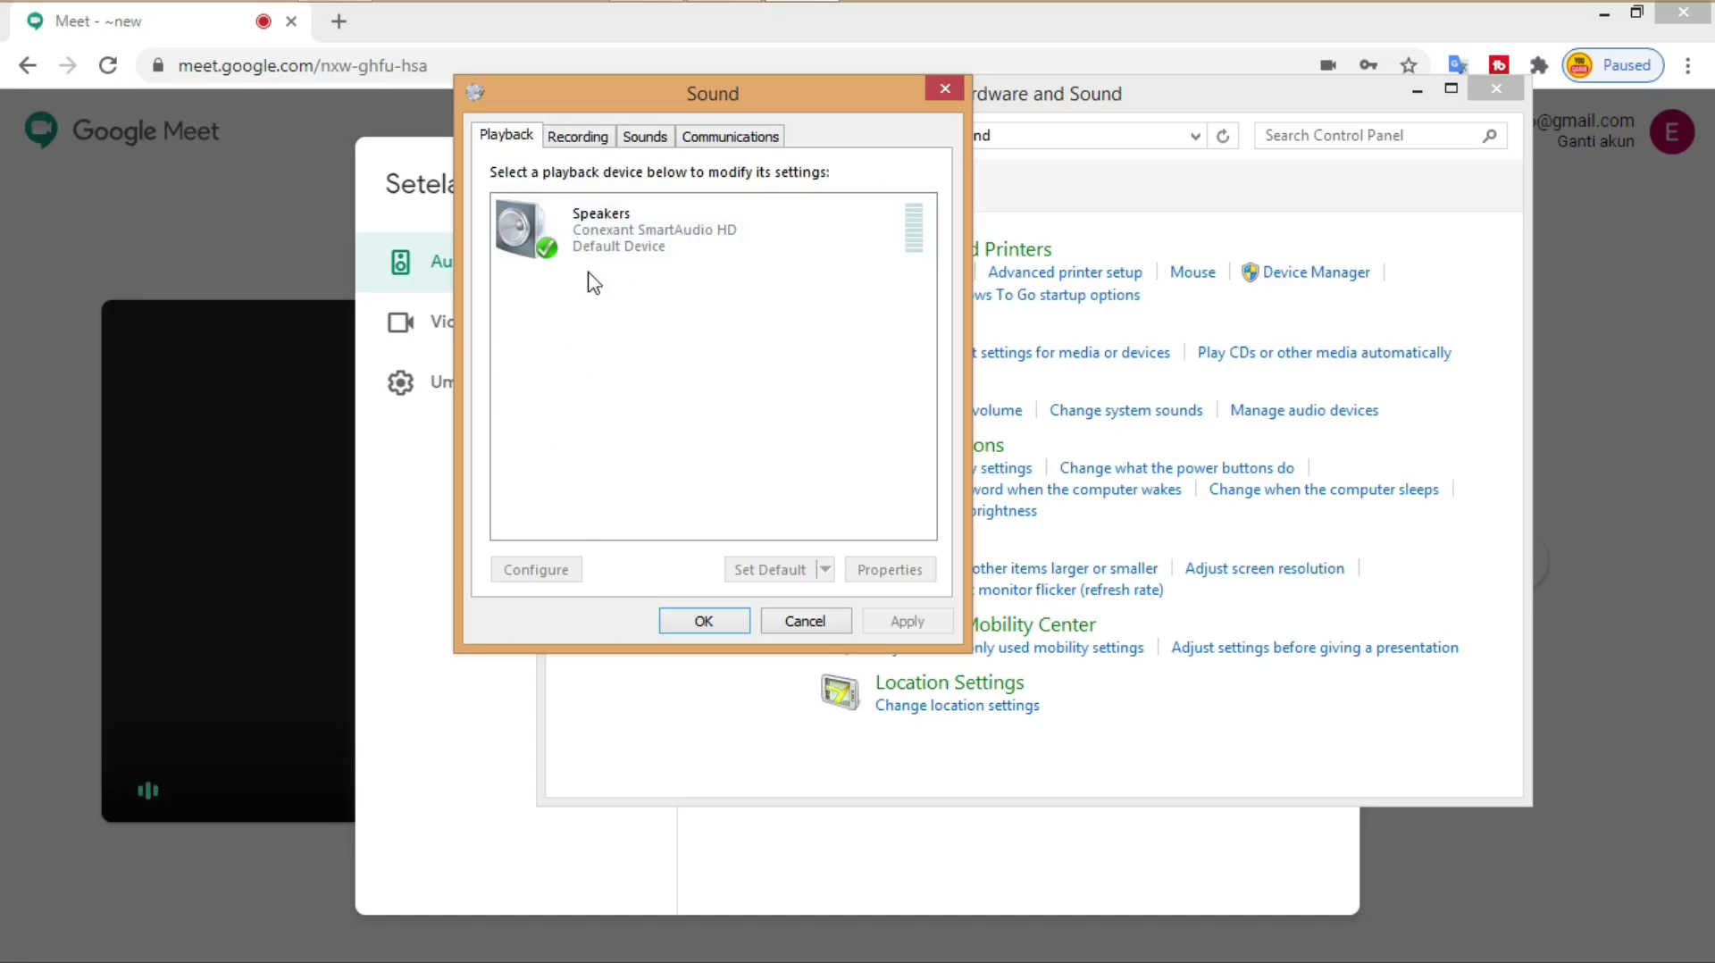
Step: In the Speakers properties, lower the playback level to the minimum and raise it back to about the middle
{"action": "double_click", "coordinate": [621, 232]}
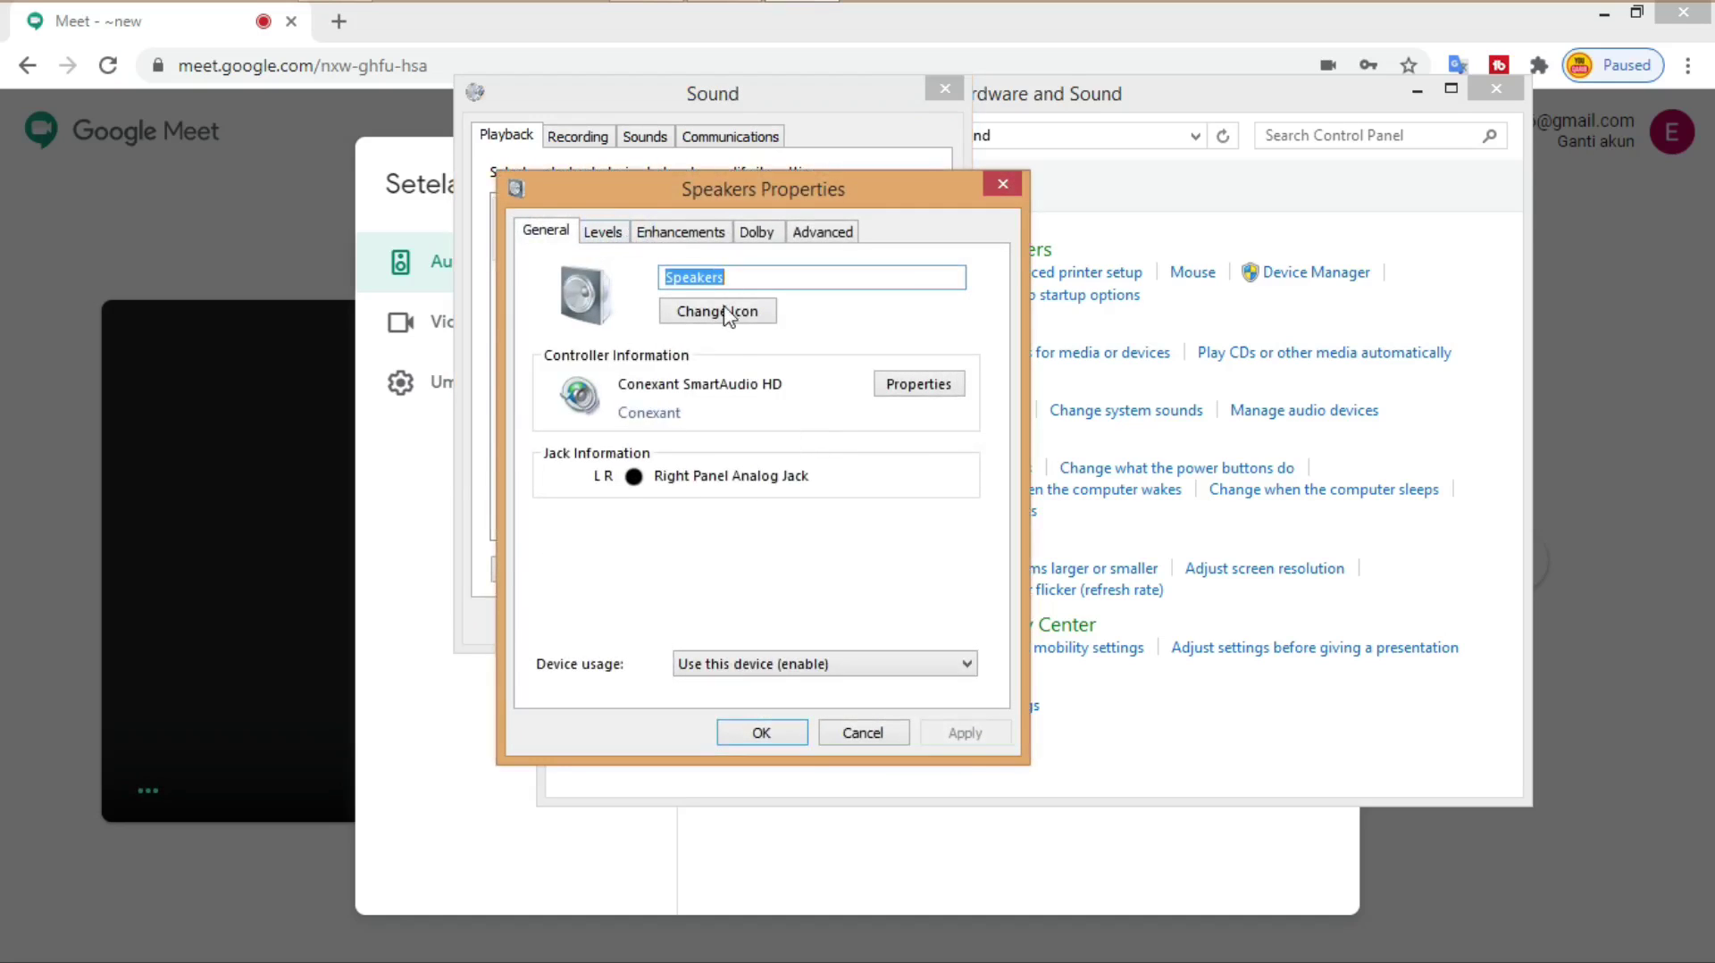
{"action": "left_click", "coordinate": [604, 234]}
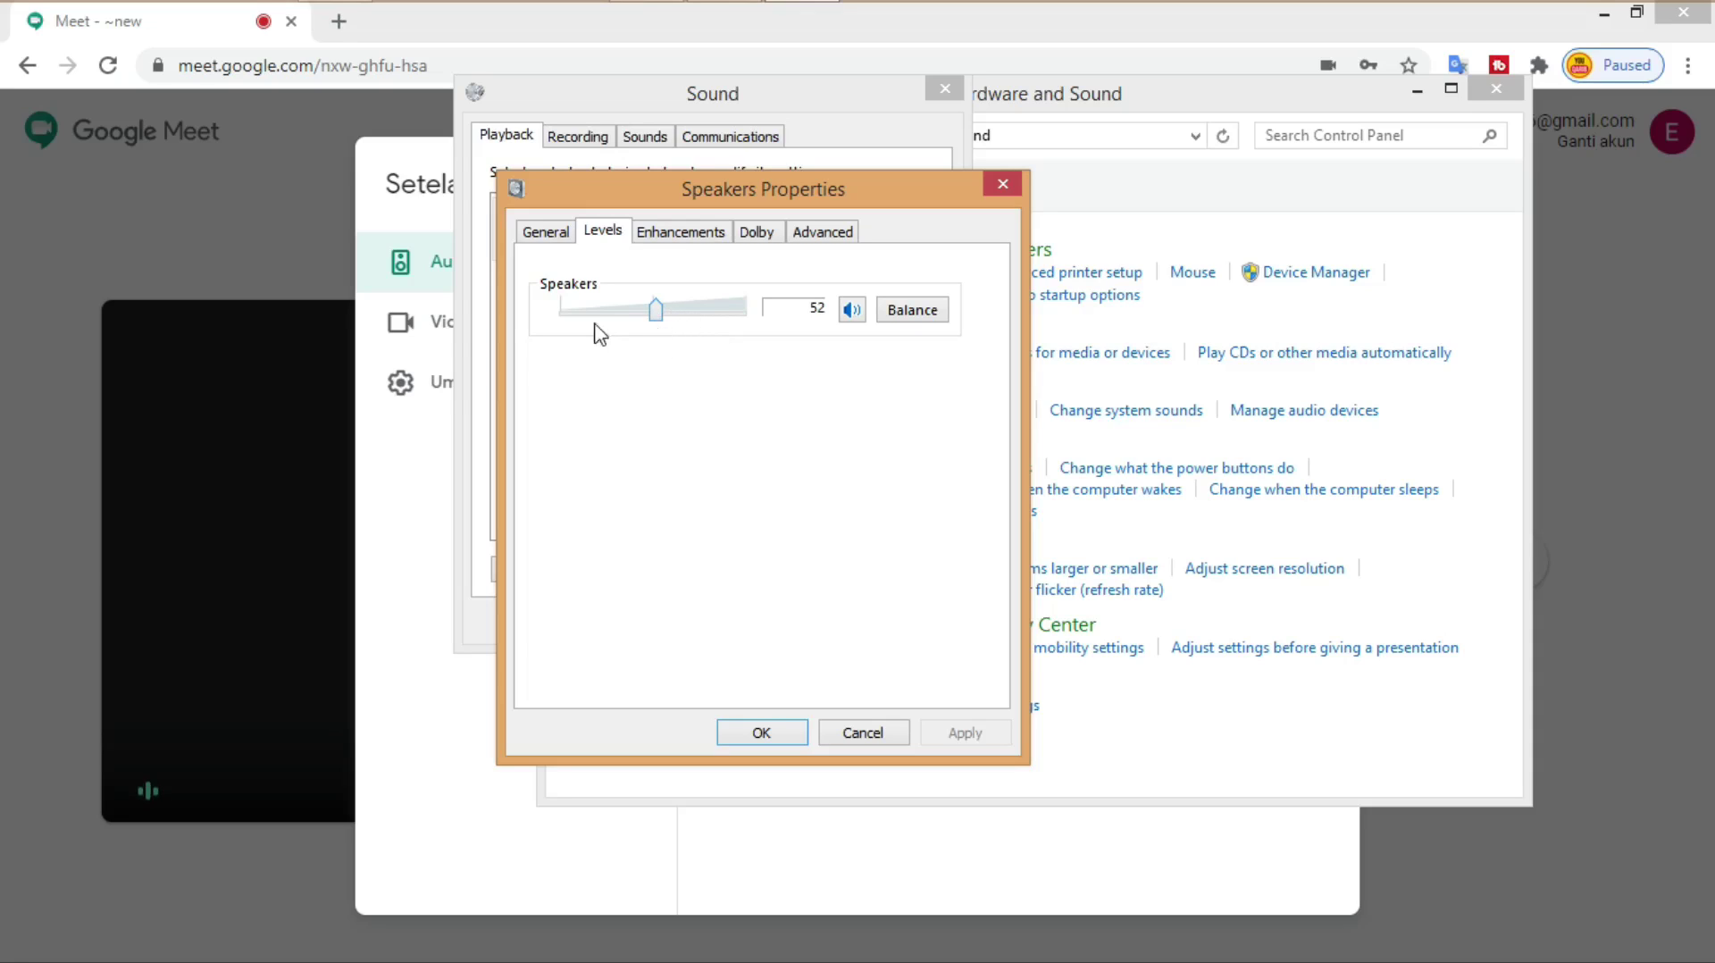
{"action": "left_click_drag", "start_coordinate": [655, 312], "coordinate": [558, 338]}
{"action": "left_click_drag", "start_coordinate": [554, 326], "coordinate": [654, 319]}
Step: Review the speakers' enhancements, set their device usage to "Use this device (enable)", and accept the sound settings
{"action": "left_click", "coordinate": [683, 233]}
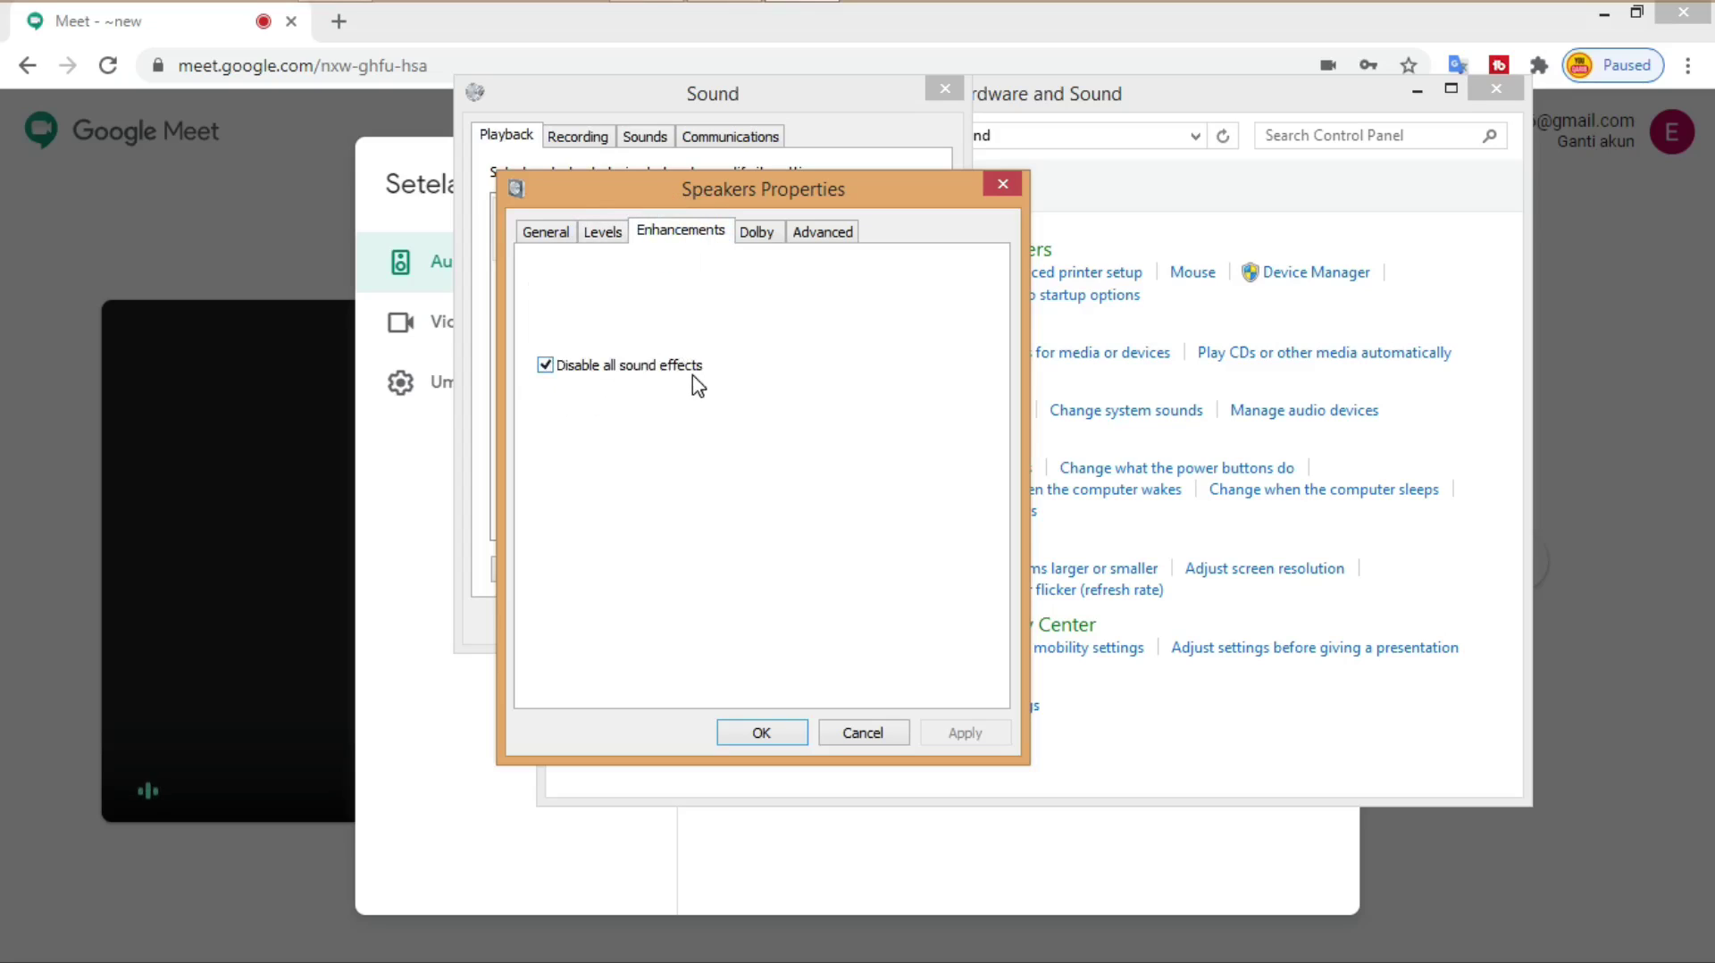
{"action": "left_click", "coordinate": [538, 238]}
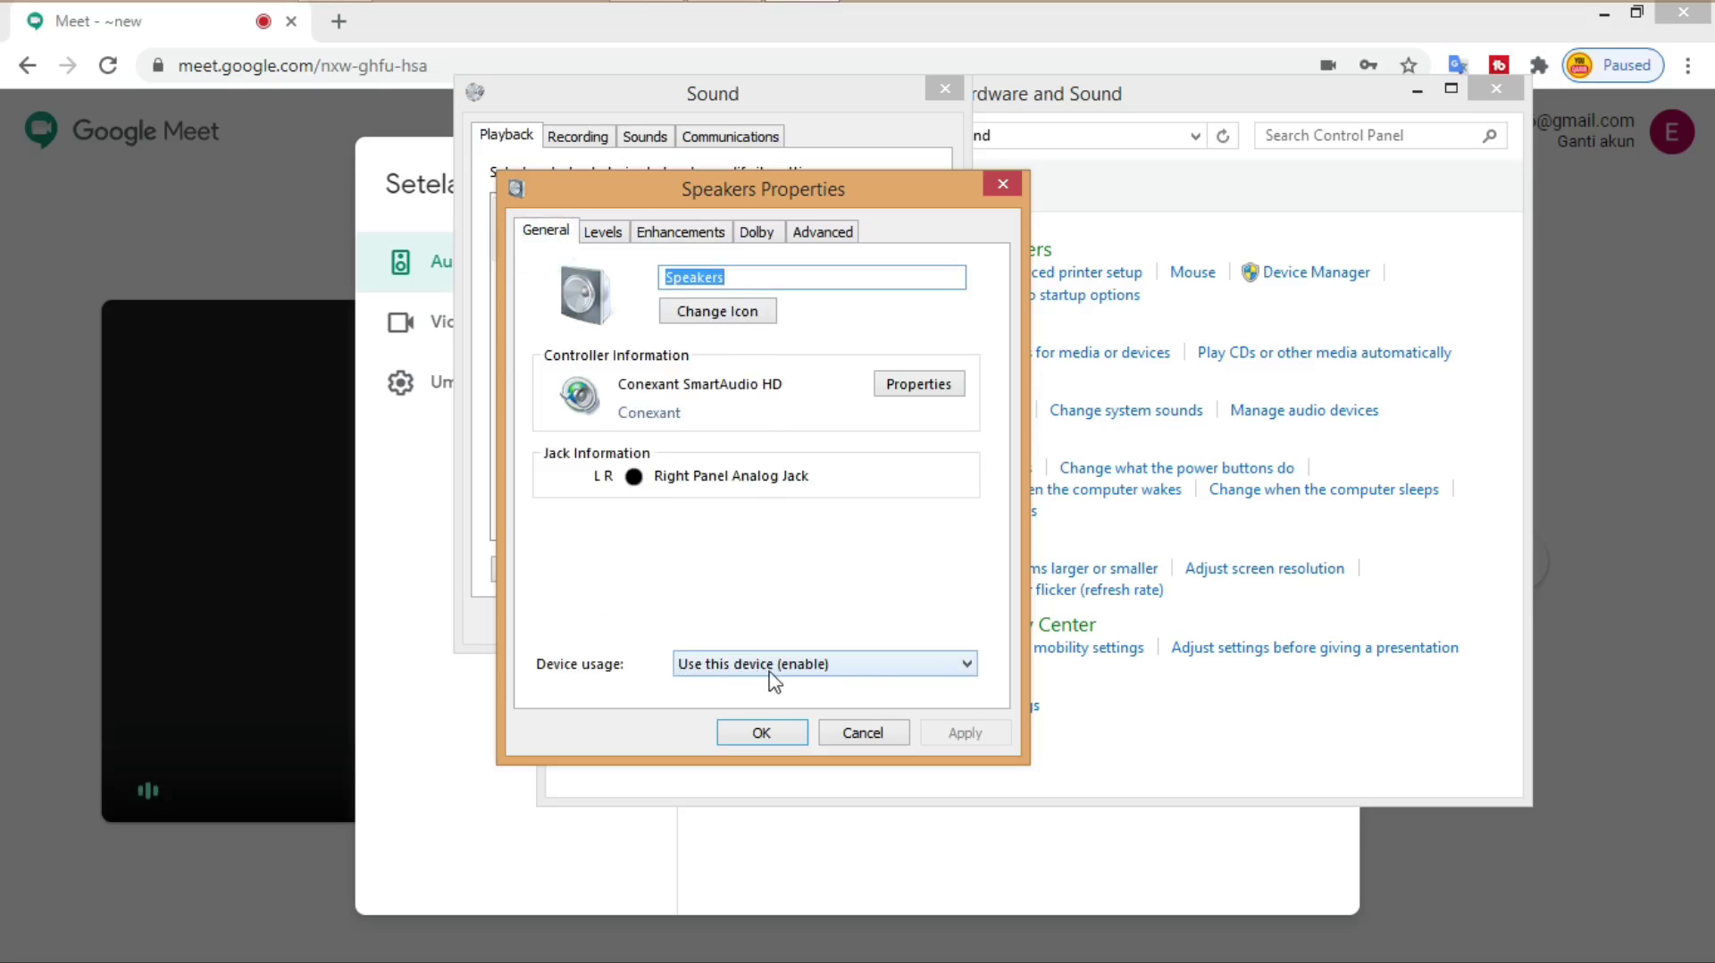
{"action": "left_click", "coordinate": [958, 669]}
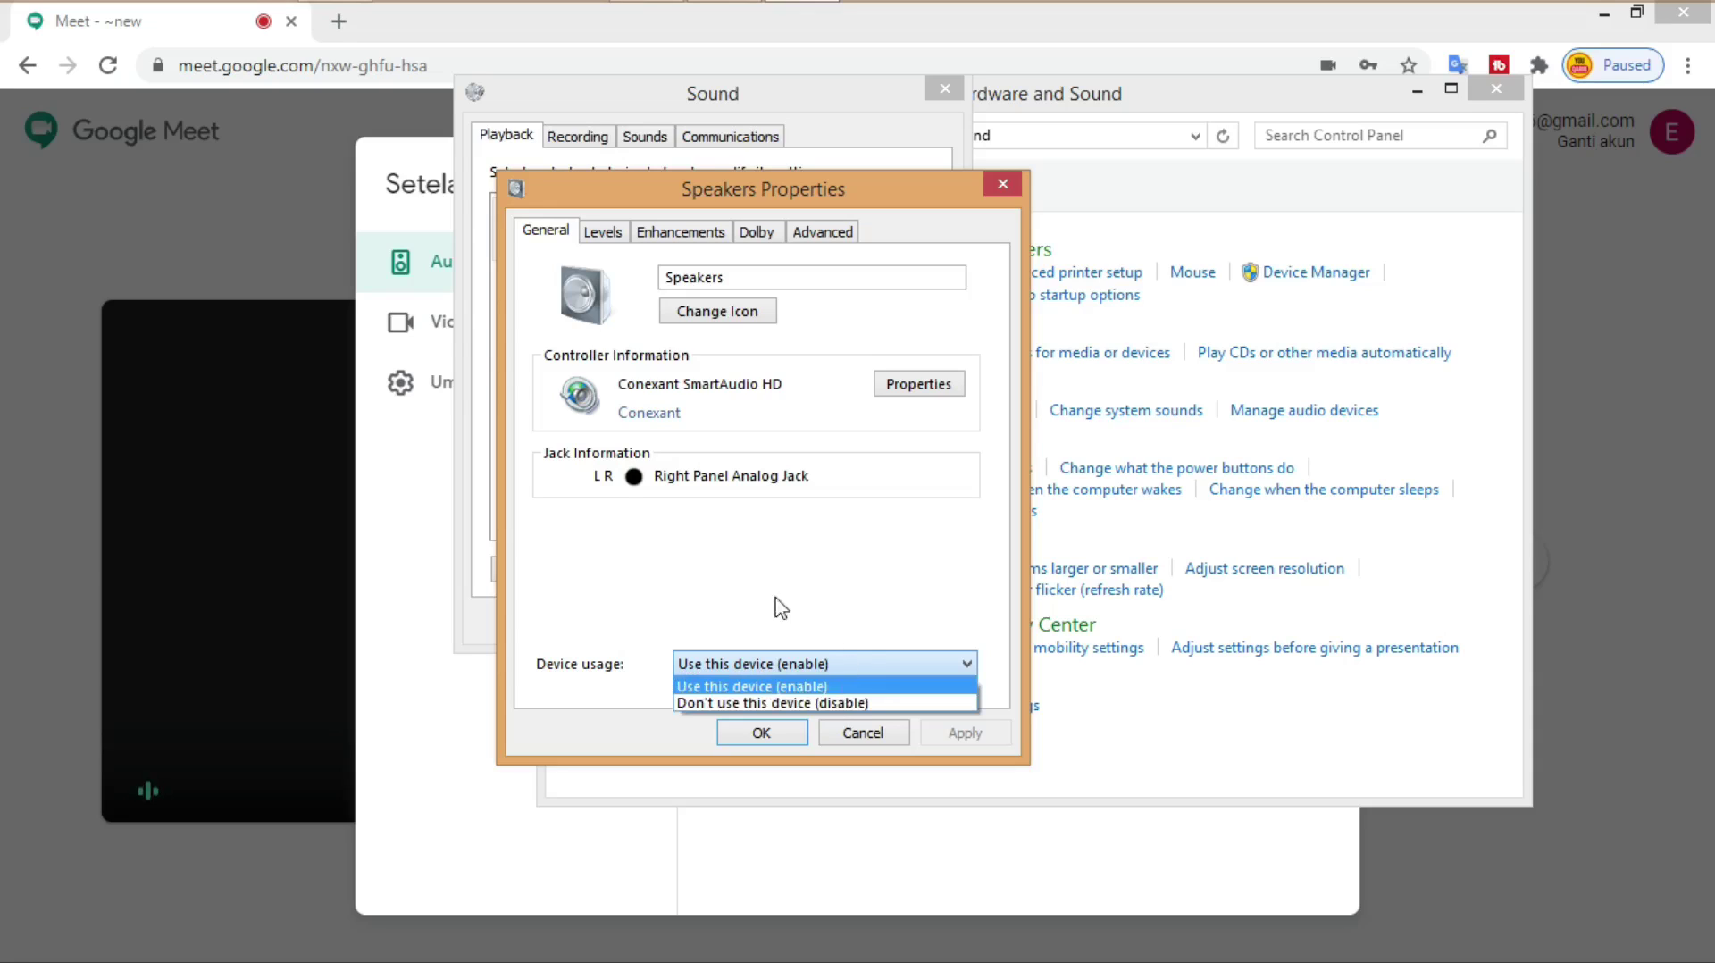
{"action": "left_click", "coordinate": [746, 687]}
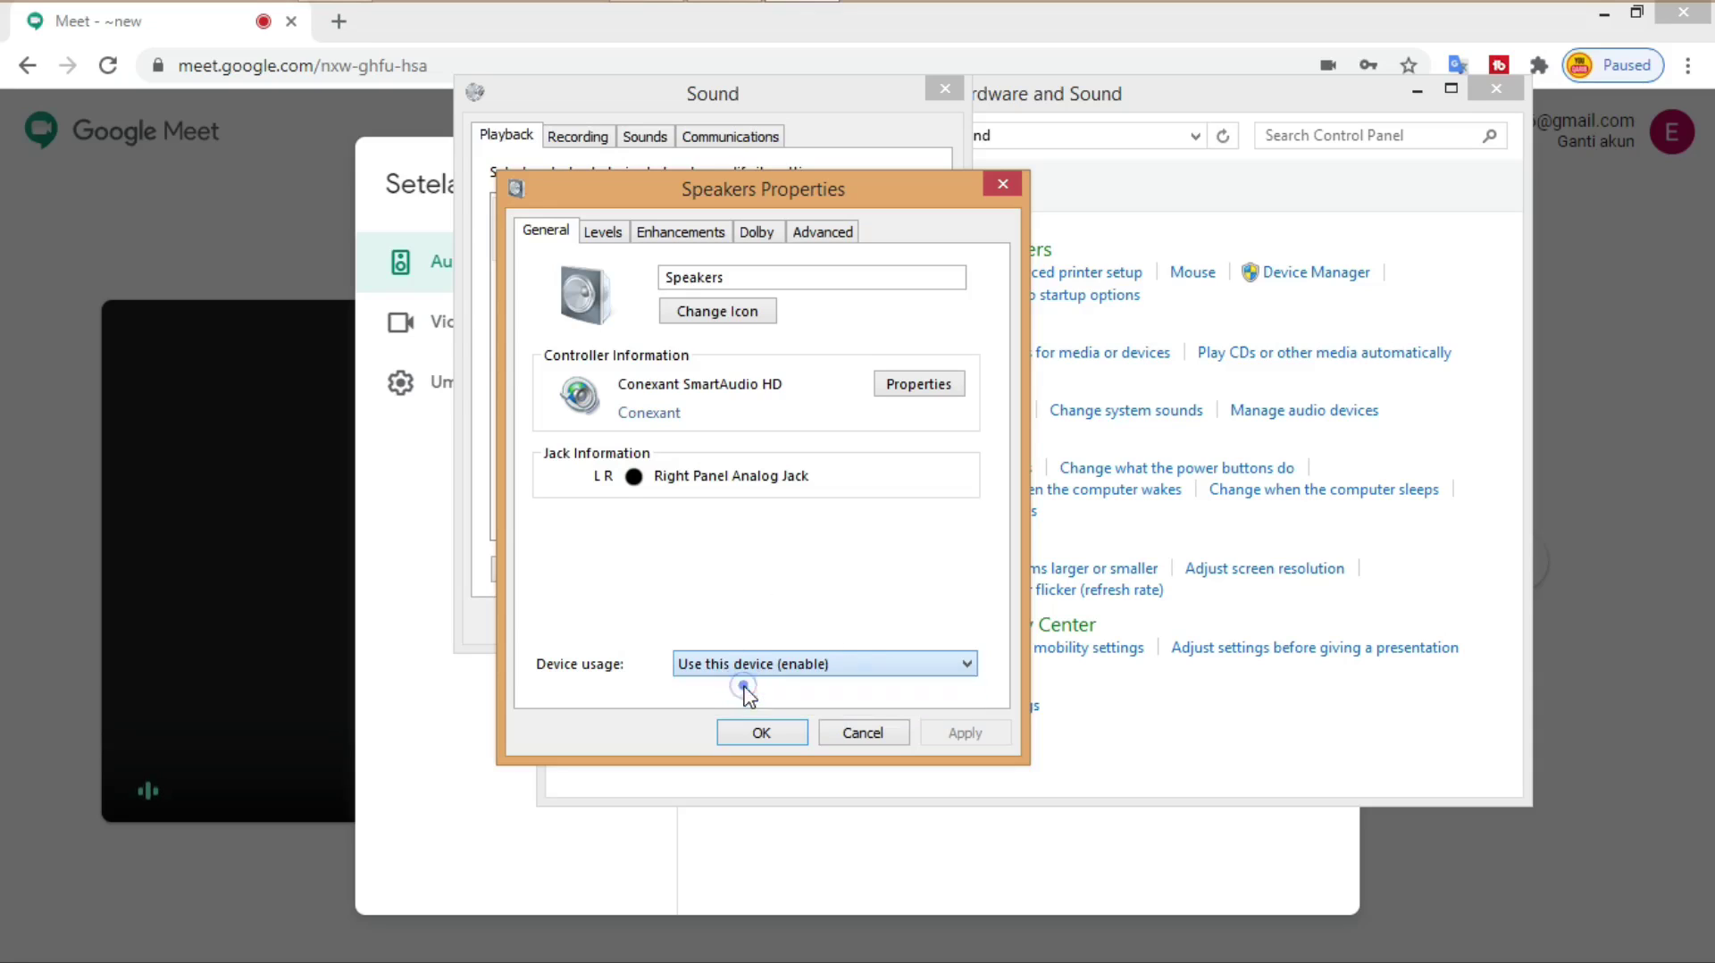
{"action": "left_click", "coordinate": [770, 732]}
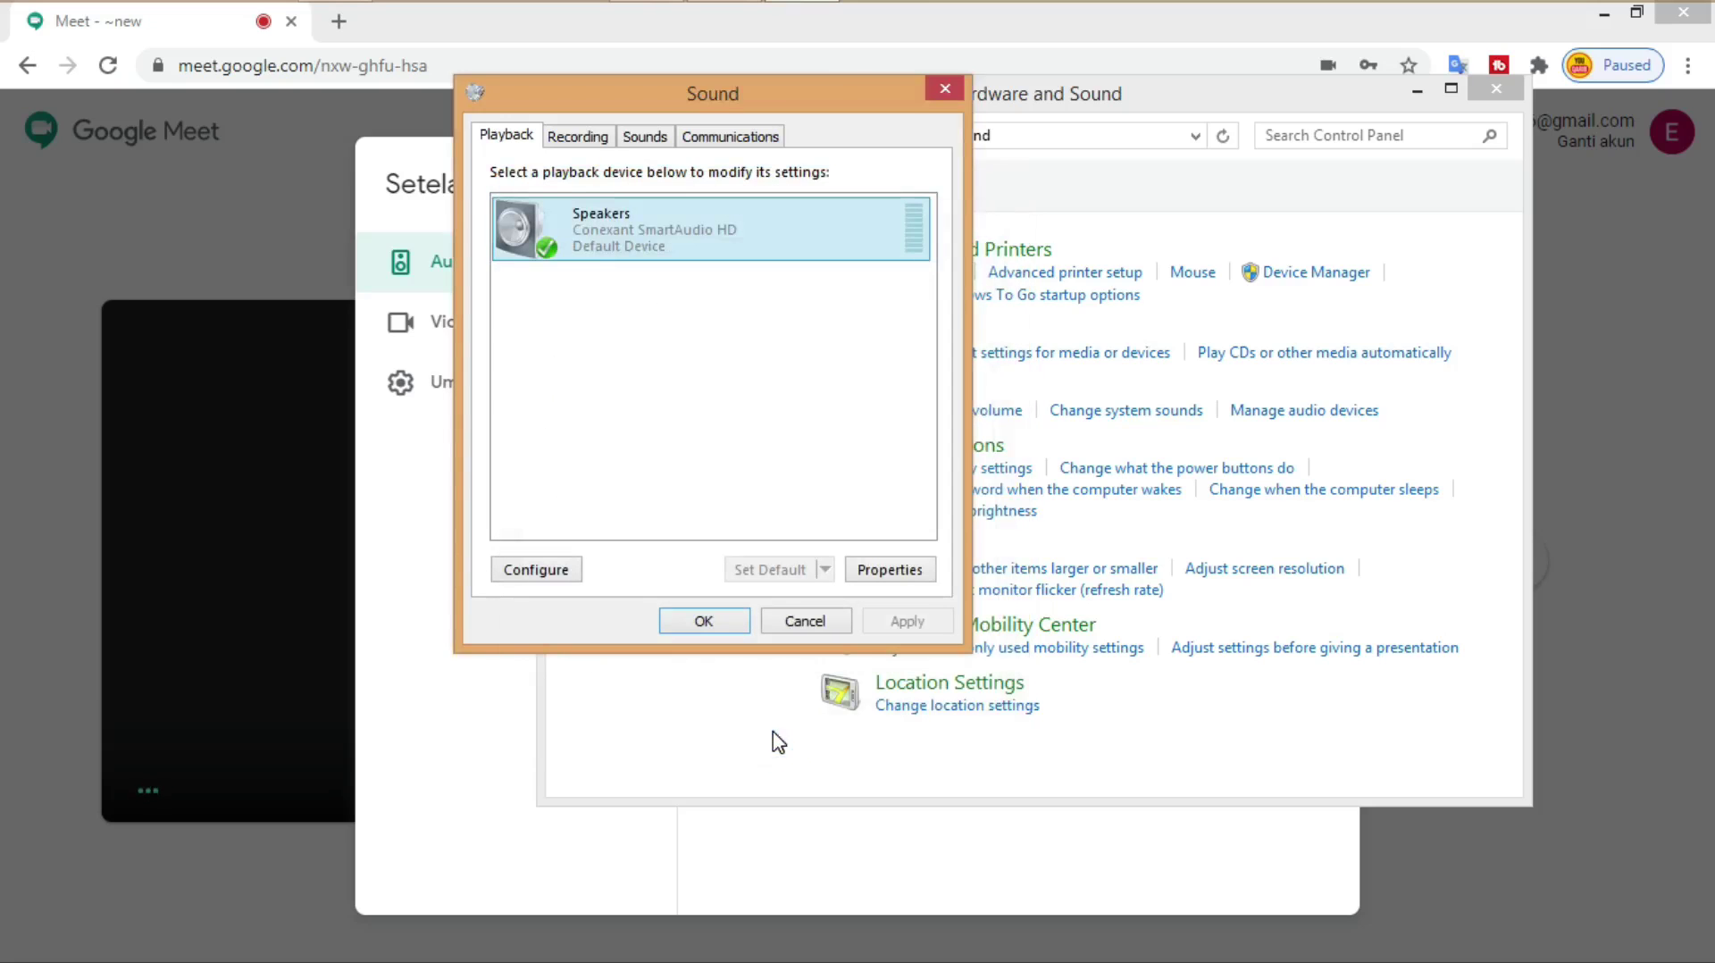
{"action": "left_click", "coordinate": [704, 623]}
Step: In the recording microphone's properties, set the device usage to "Use this device (enable)" and check the microphone and boost levels
{"action": "left_click", "coordinate": [255, 192]}
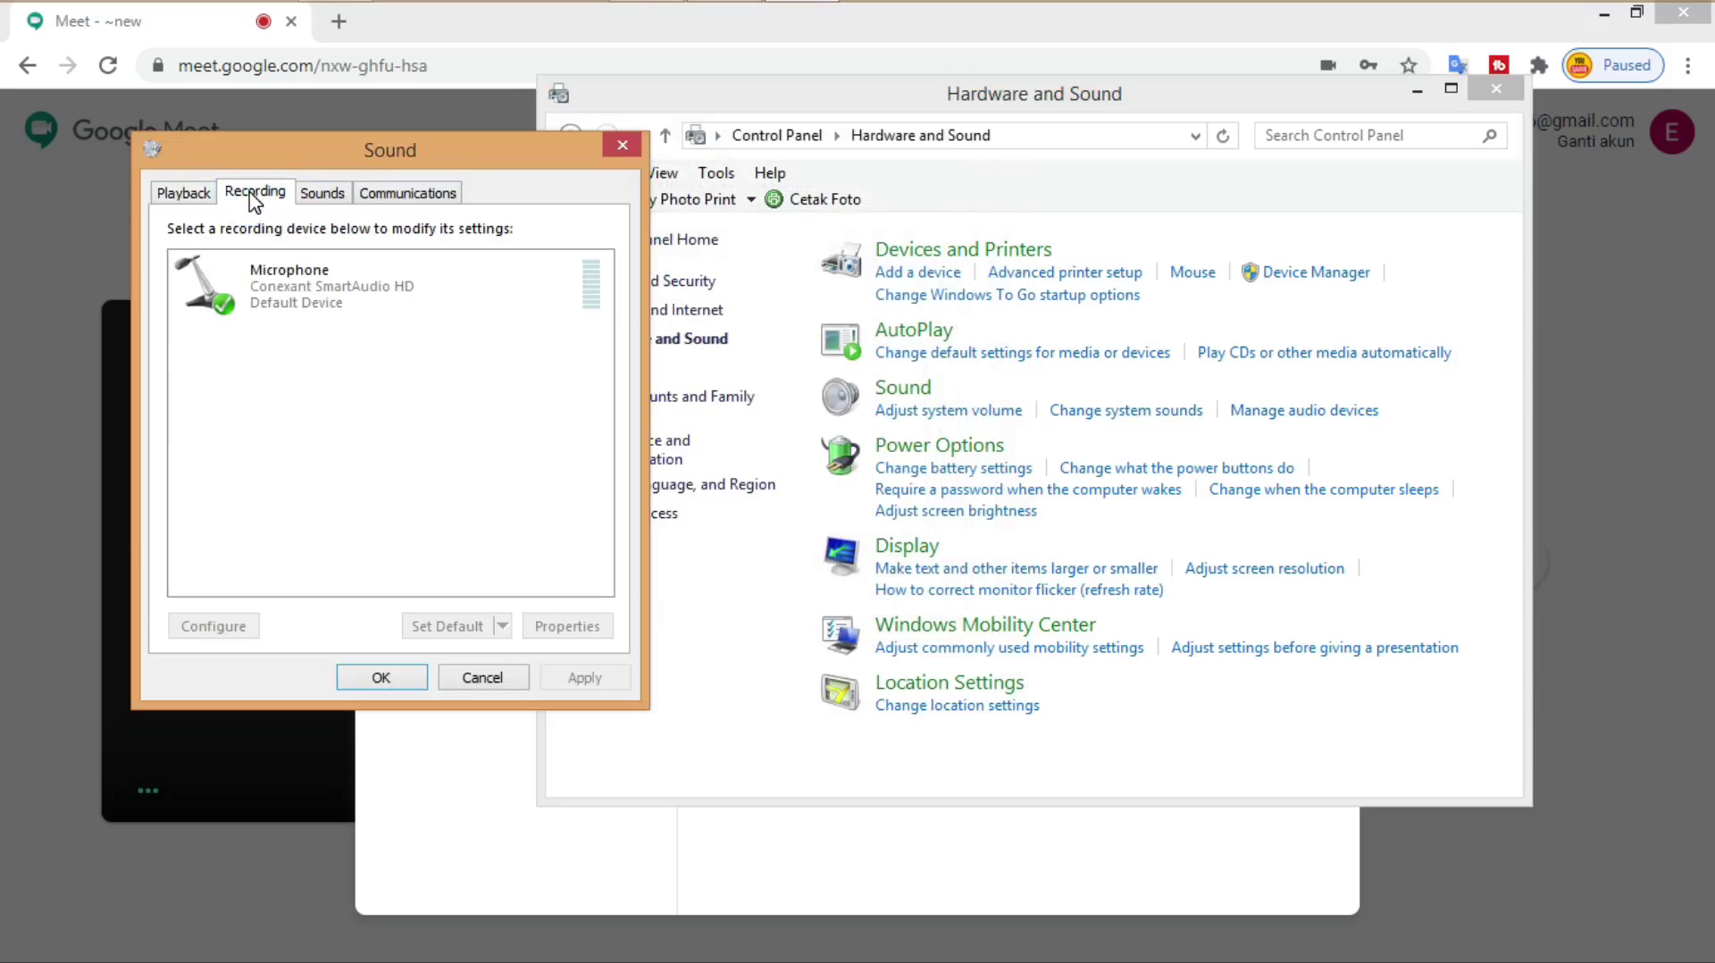
{"action": "left_click", "coordinate": [298, 286]}
{"action": "left_click", "coordinate": [305, 288]}
{"action": "double_click", "coordinate": [305, 287]}
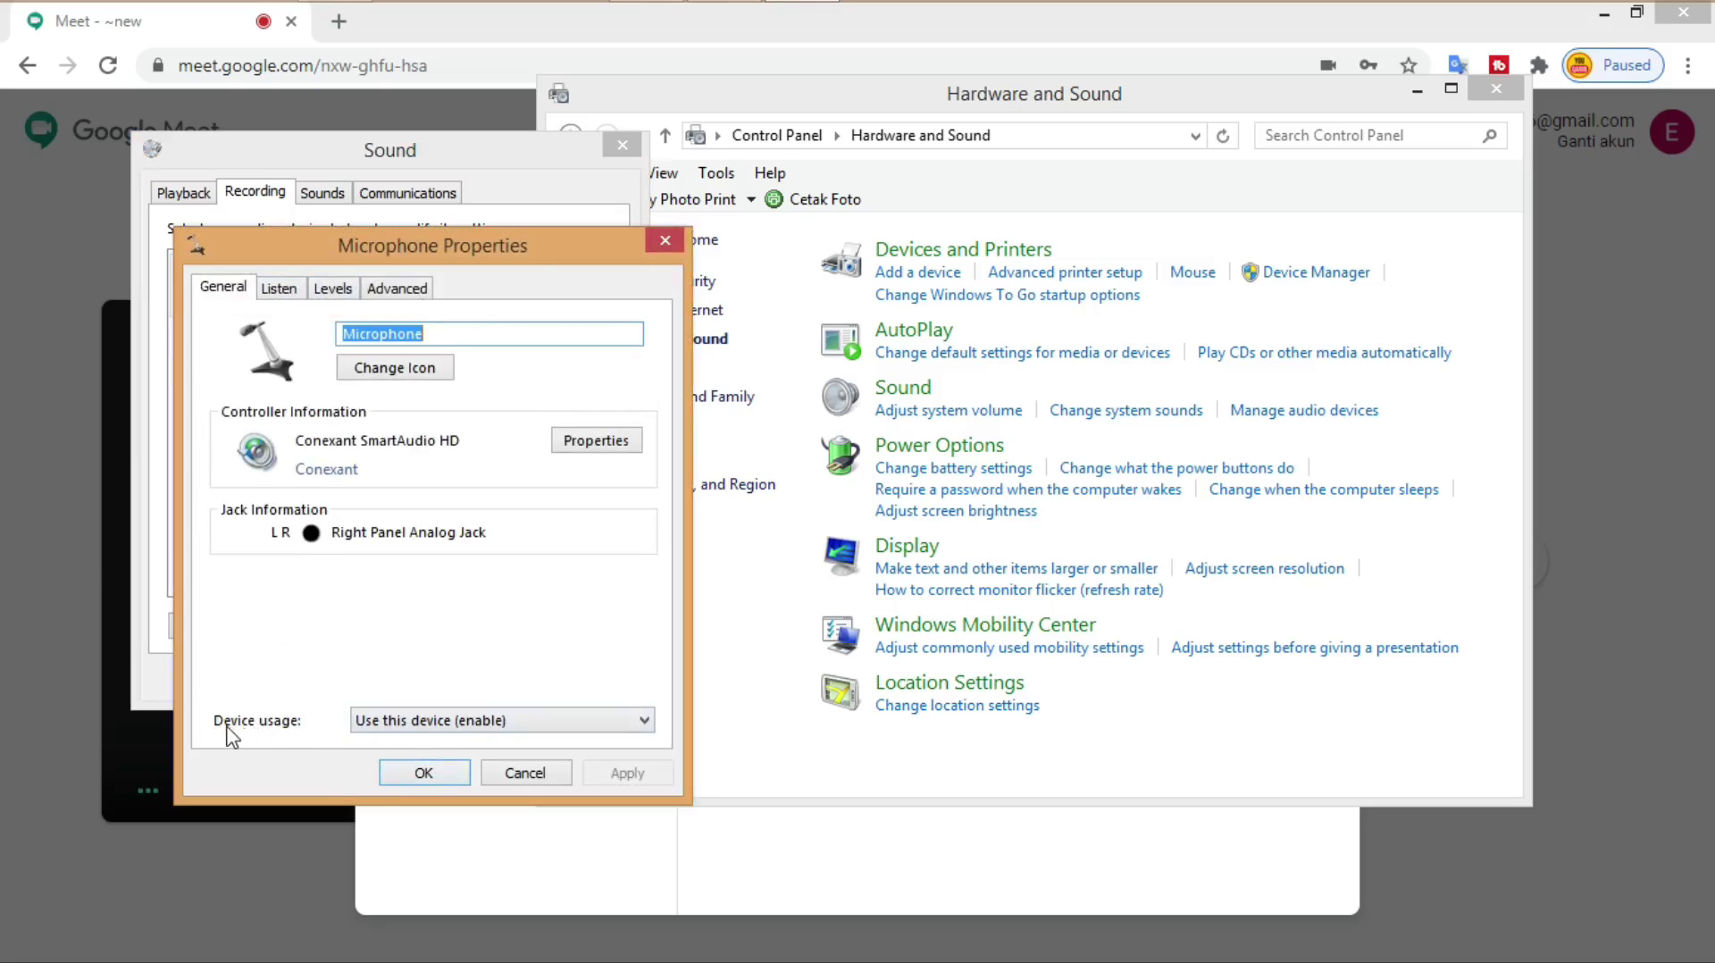
{"action": "left_click", "coordinate": [615, 730]}
{"action": "left_click", "coordinate": [456, 746]}
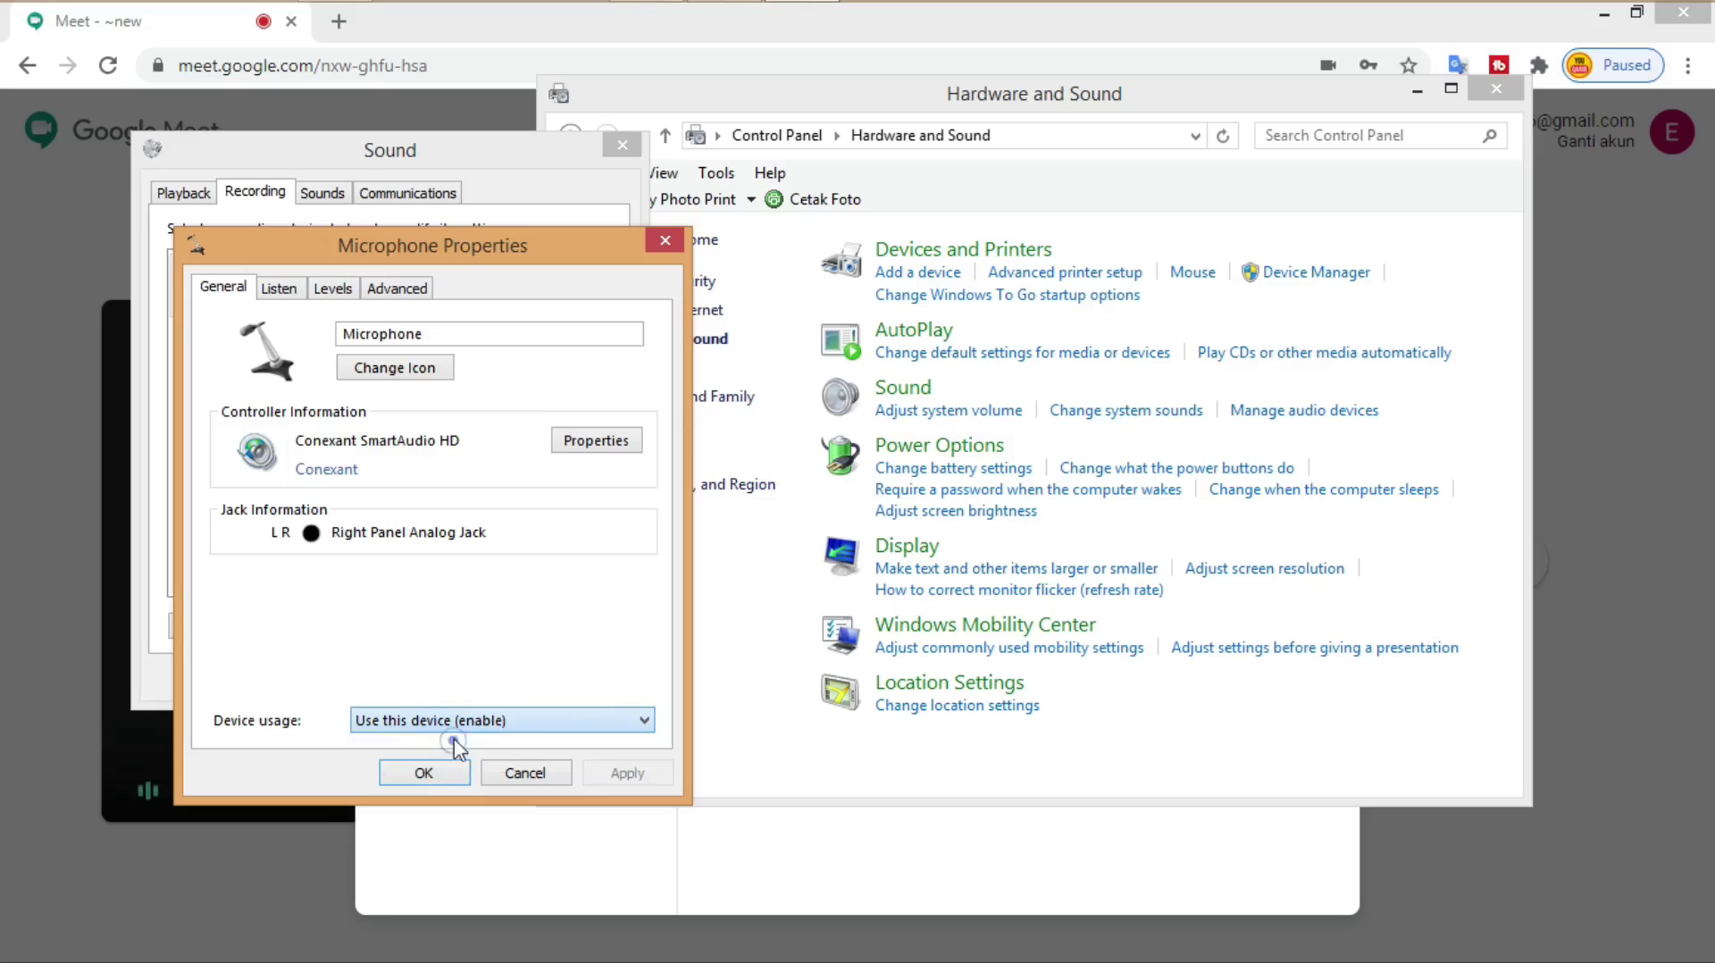
{"action": "left_click", "coordinate": [427, 611]}
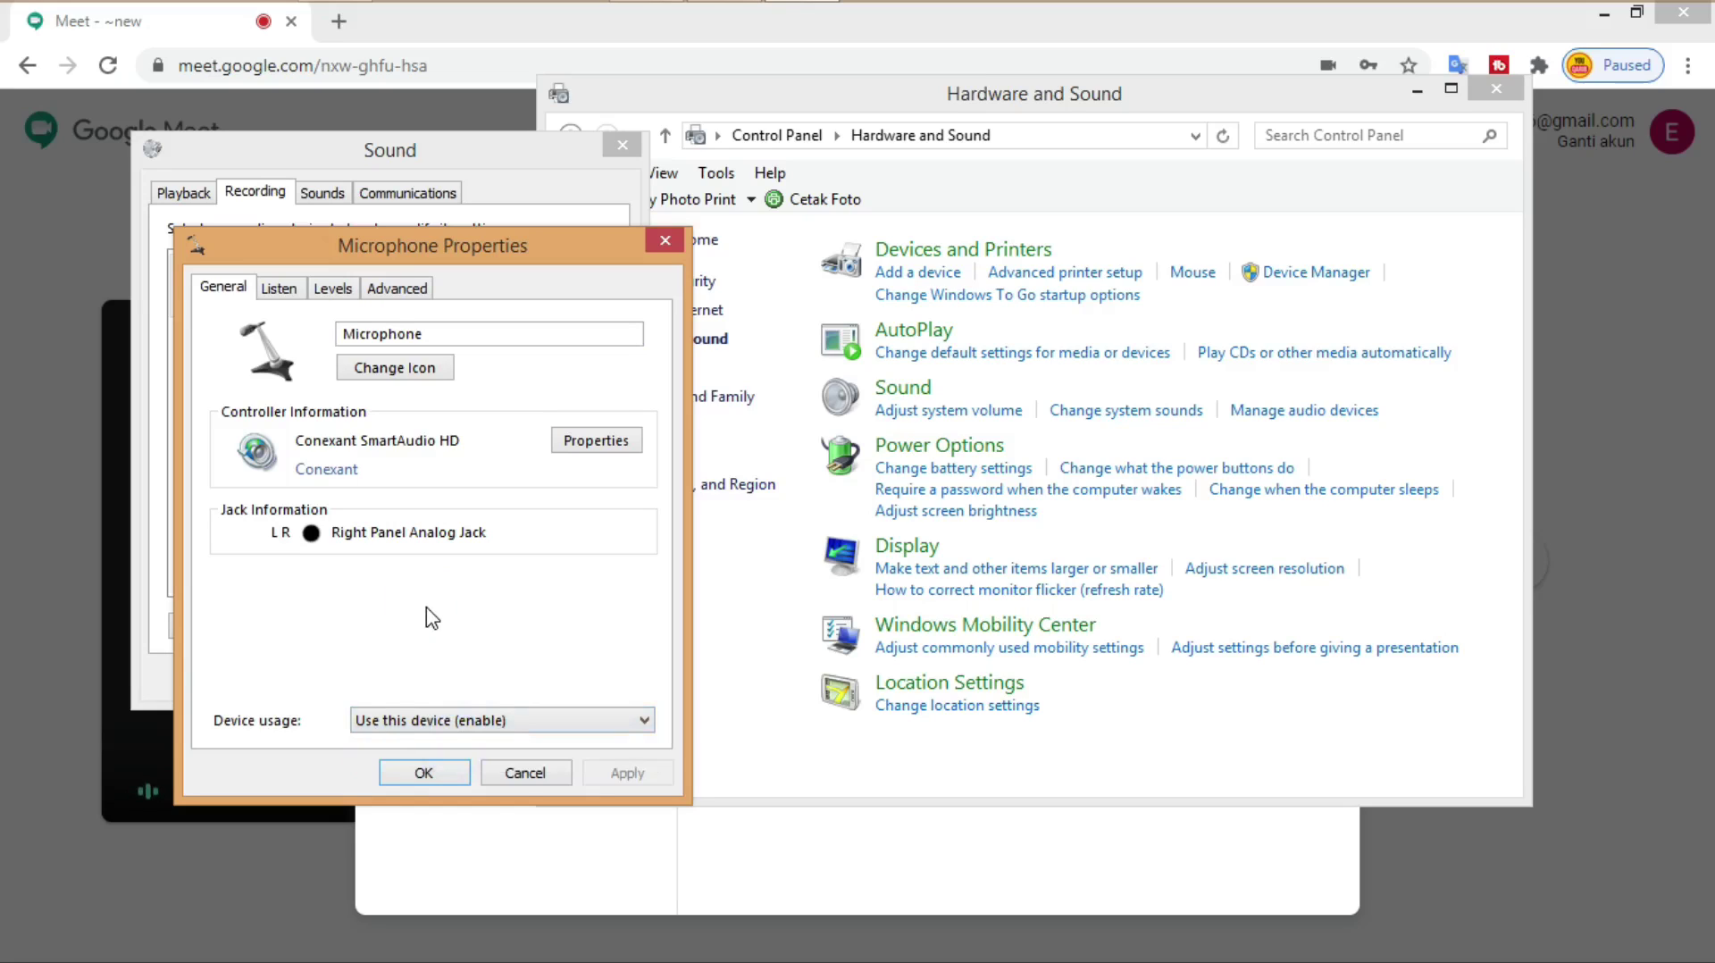
{"action": "left_click", "coordinate": [334, 288]}
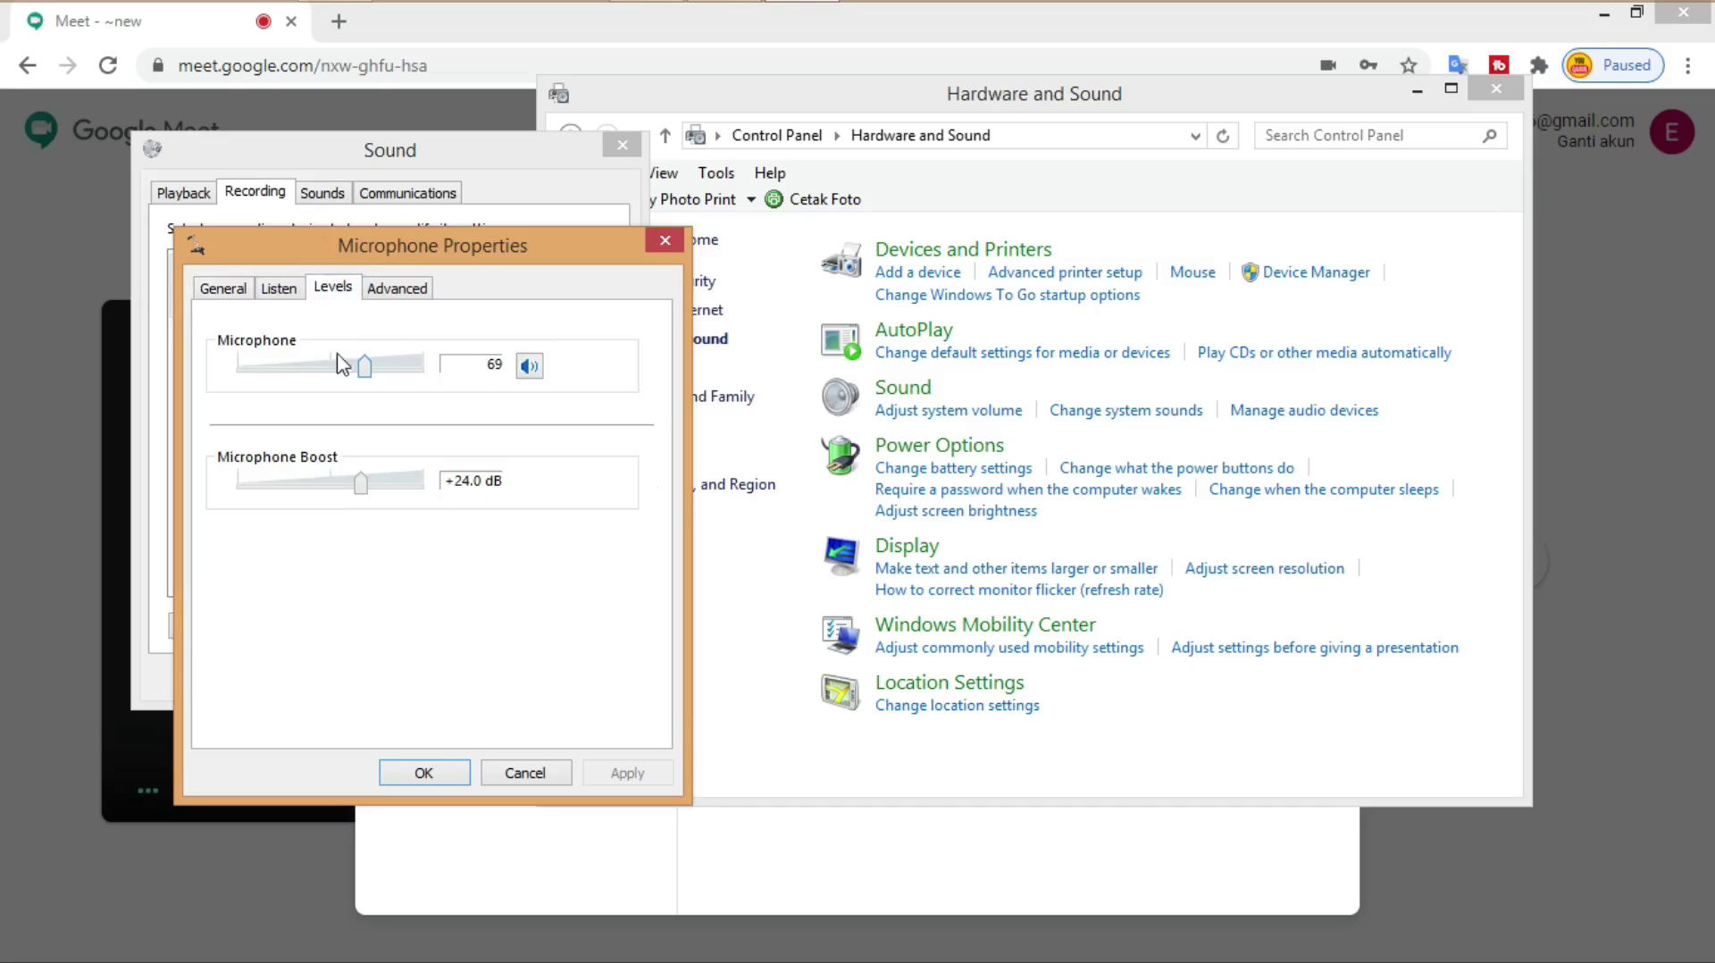
{"action": "key", "text": "Escape"}
Step: Review the default playback and recording devices, accept the sound settings, and close Control Panel
{"action": "left_click", "coordinate": [183, 193]}
{"action": "left_click", "coordinate": [254, 191]}
{"action": "left_click", "coordinate": [187, 193]}
{"action": "left_click", "coordinate": [254, 191]}
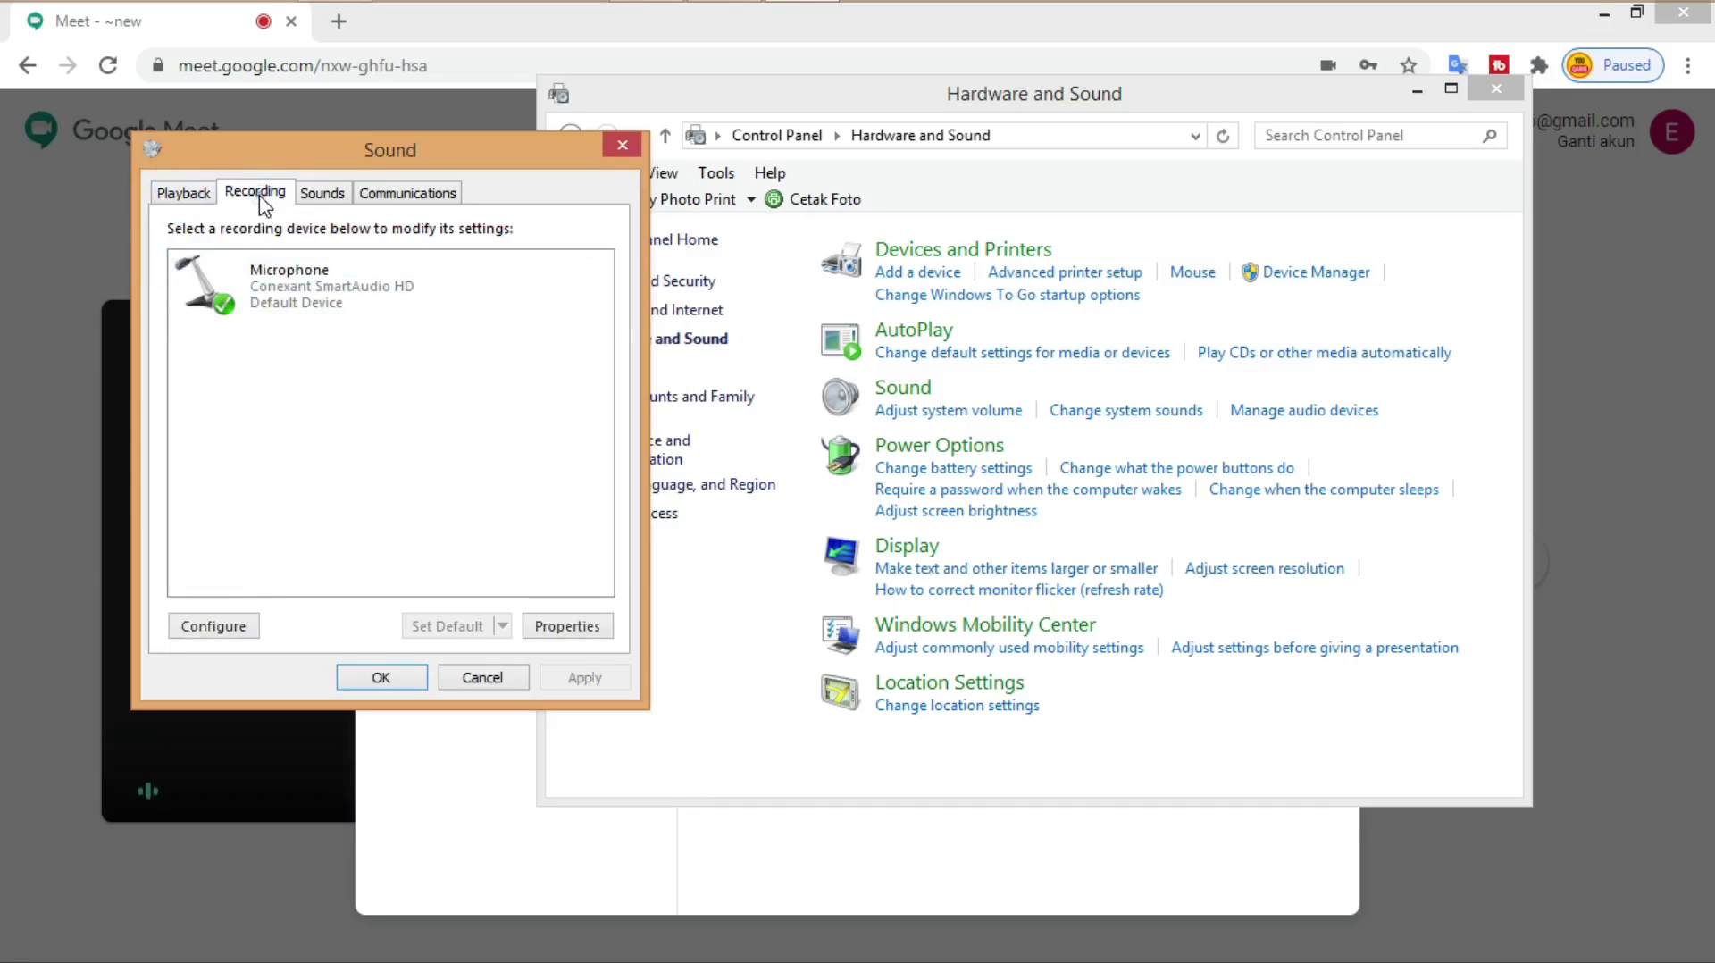
{"action": "left_click", "coordinate": [214, 308]}
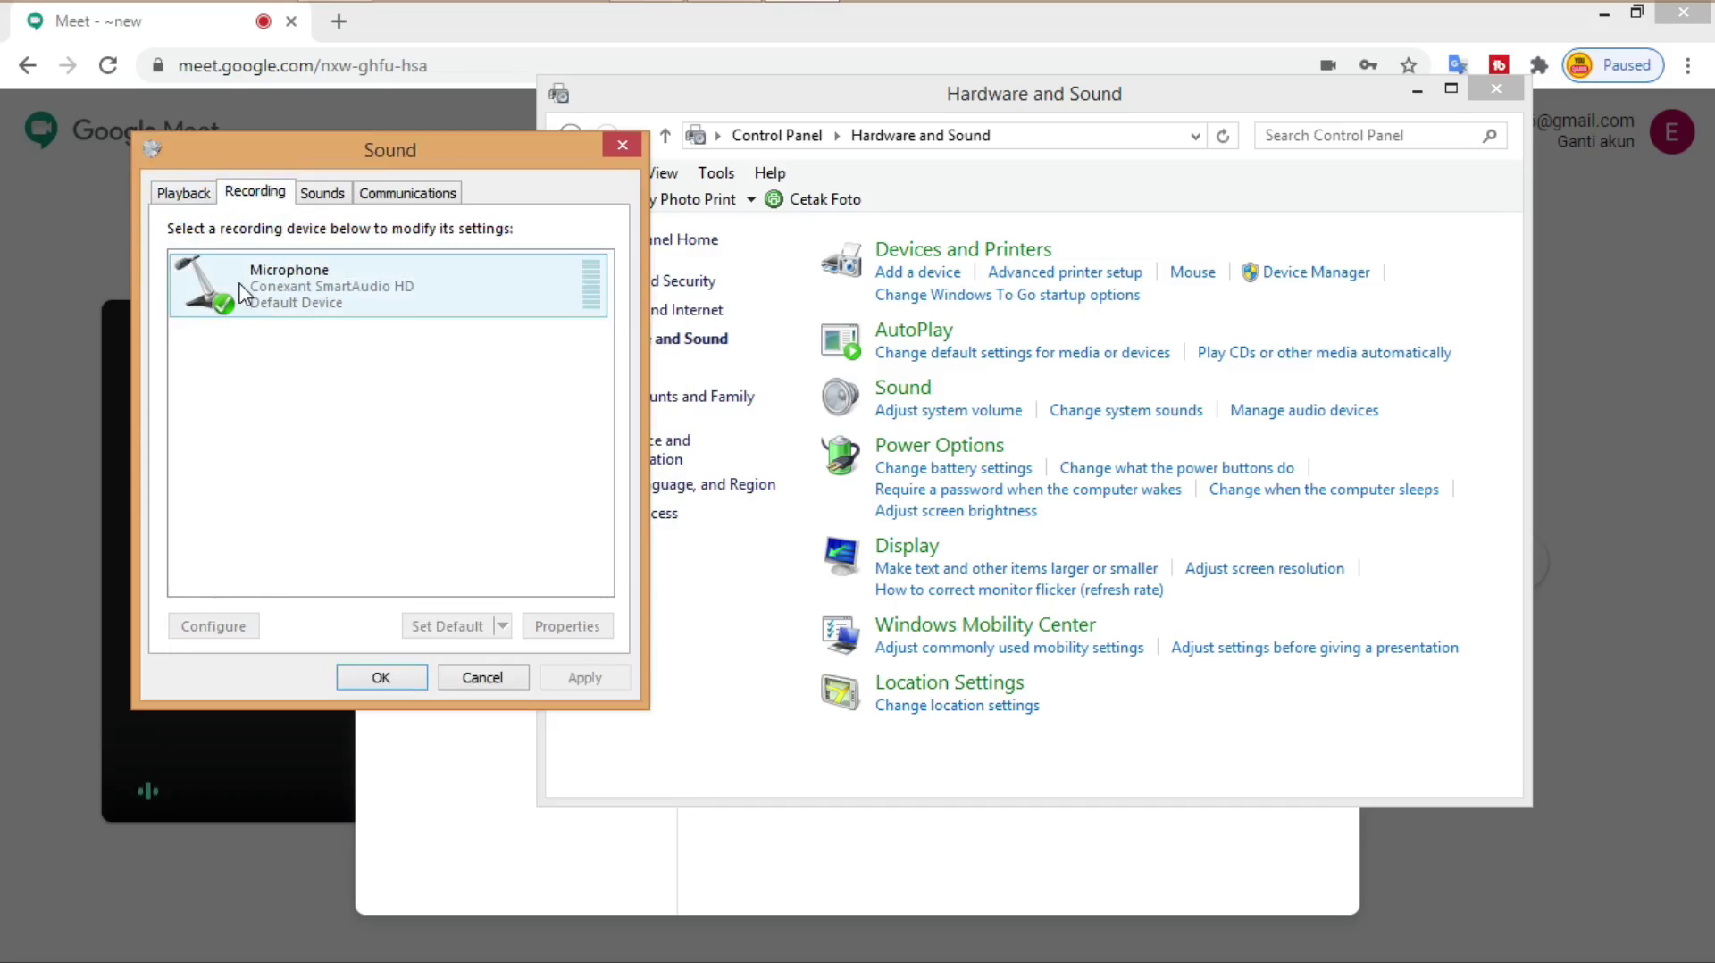
{"action": "left_click", "coordinate": [183, 191]}
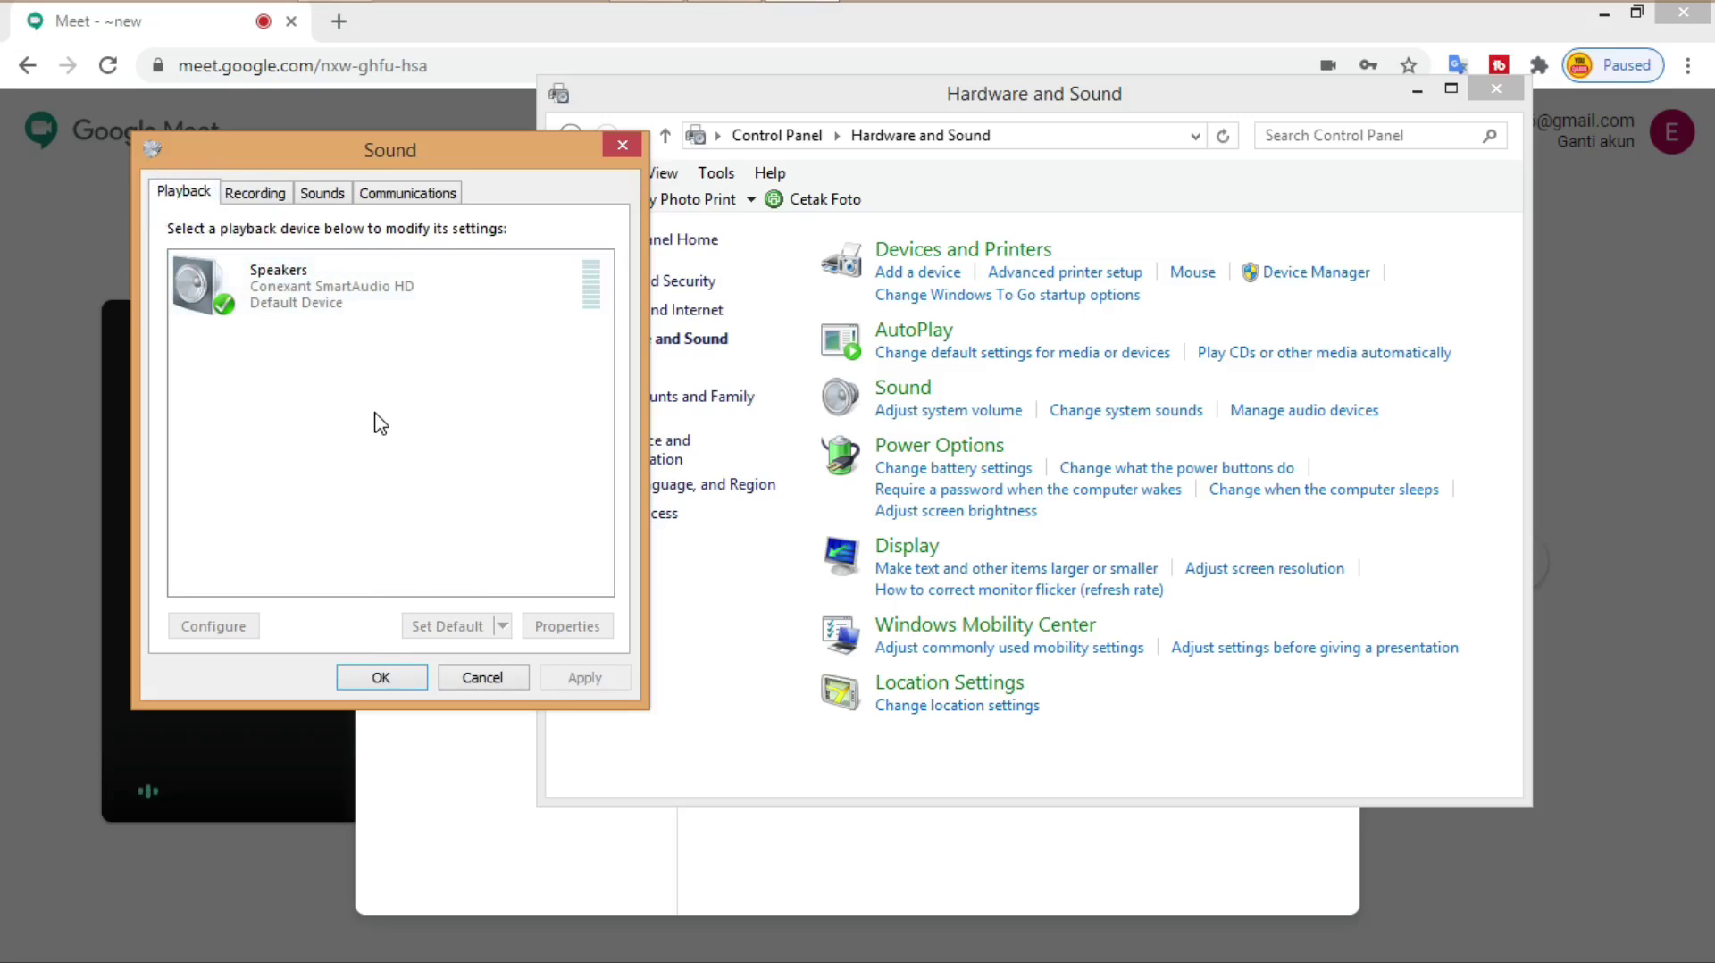
{"action": "left_click", "coordinate": [383, 677]}
{"action": "left_click", "coordinate": [1497, 89]}
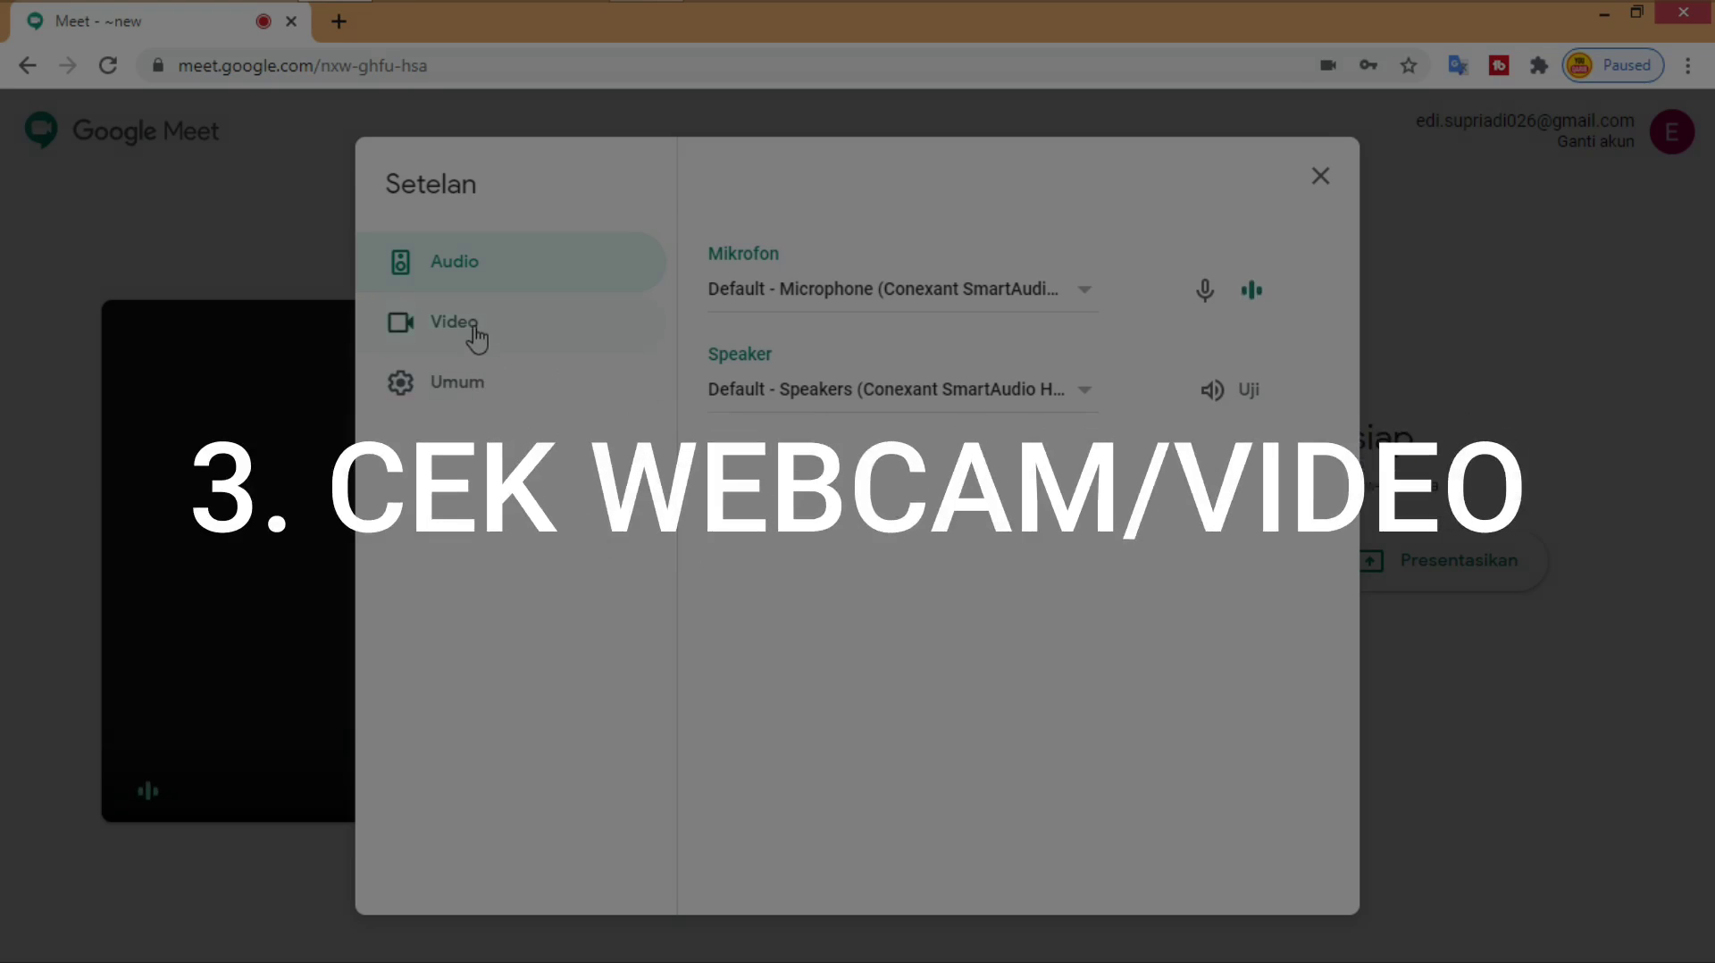
Step: In Meet's video settings, check the camera choices and set the maximum sending and receiving resolutions to Definisi standar (360 p)
{"action": "left_click", "coordinate": [476, 339]}
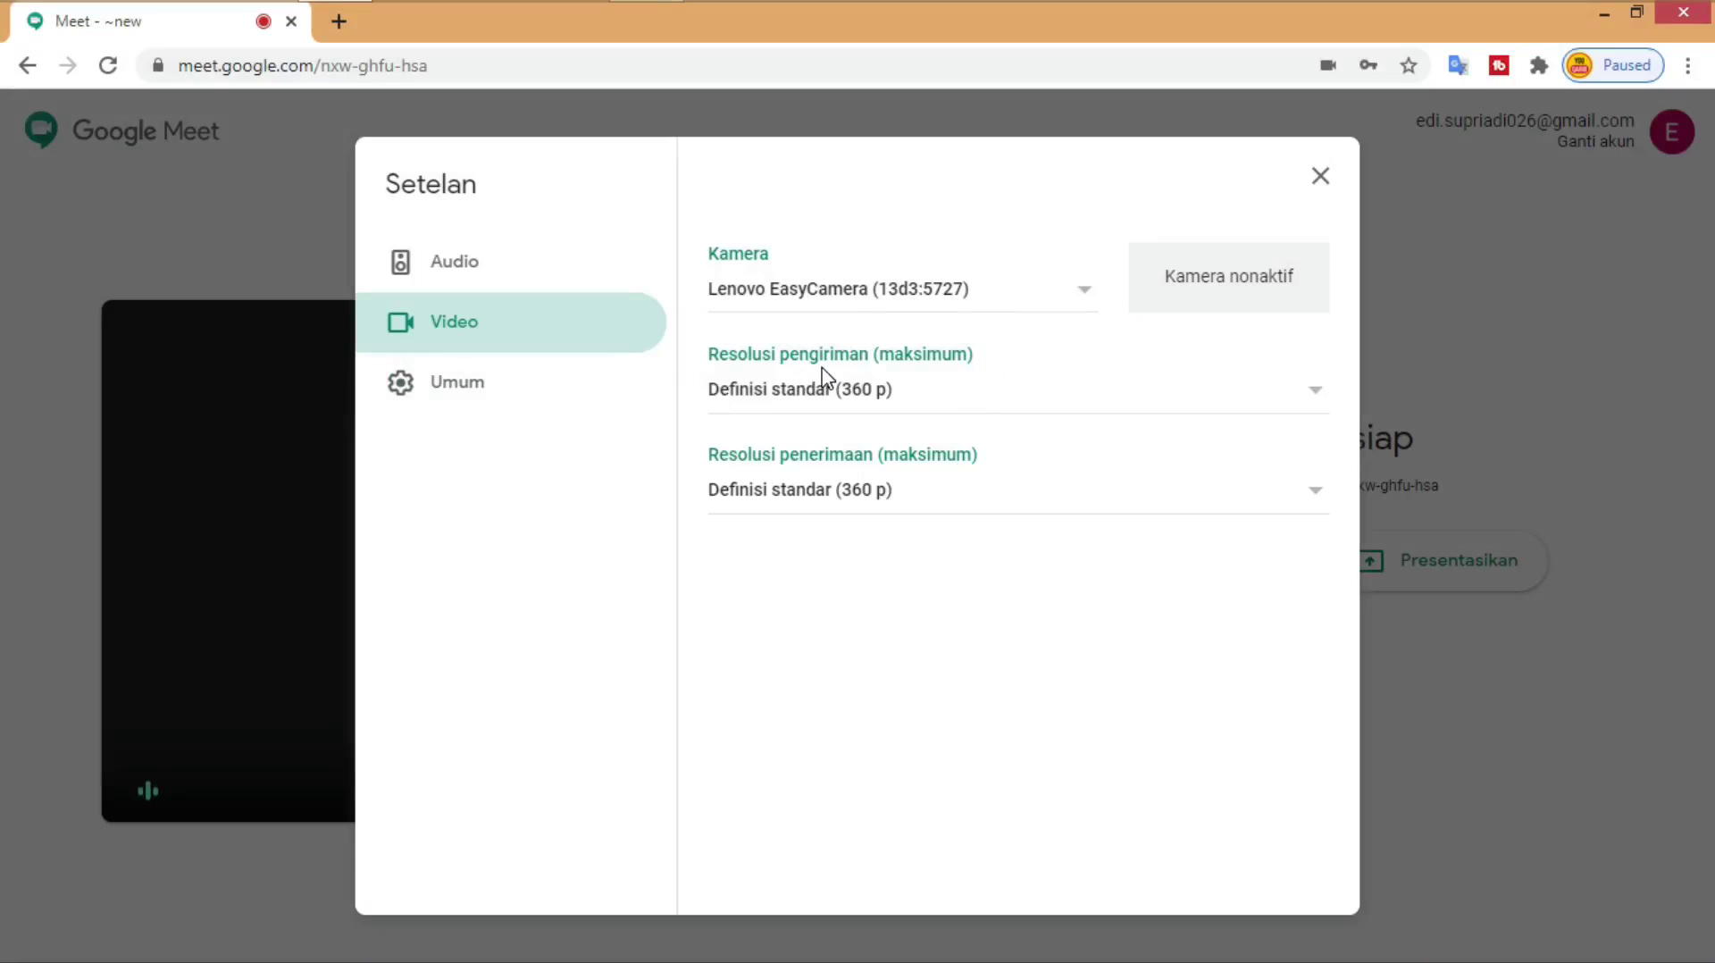
{"action": "left_click", "coordinate": [1087, 284]}
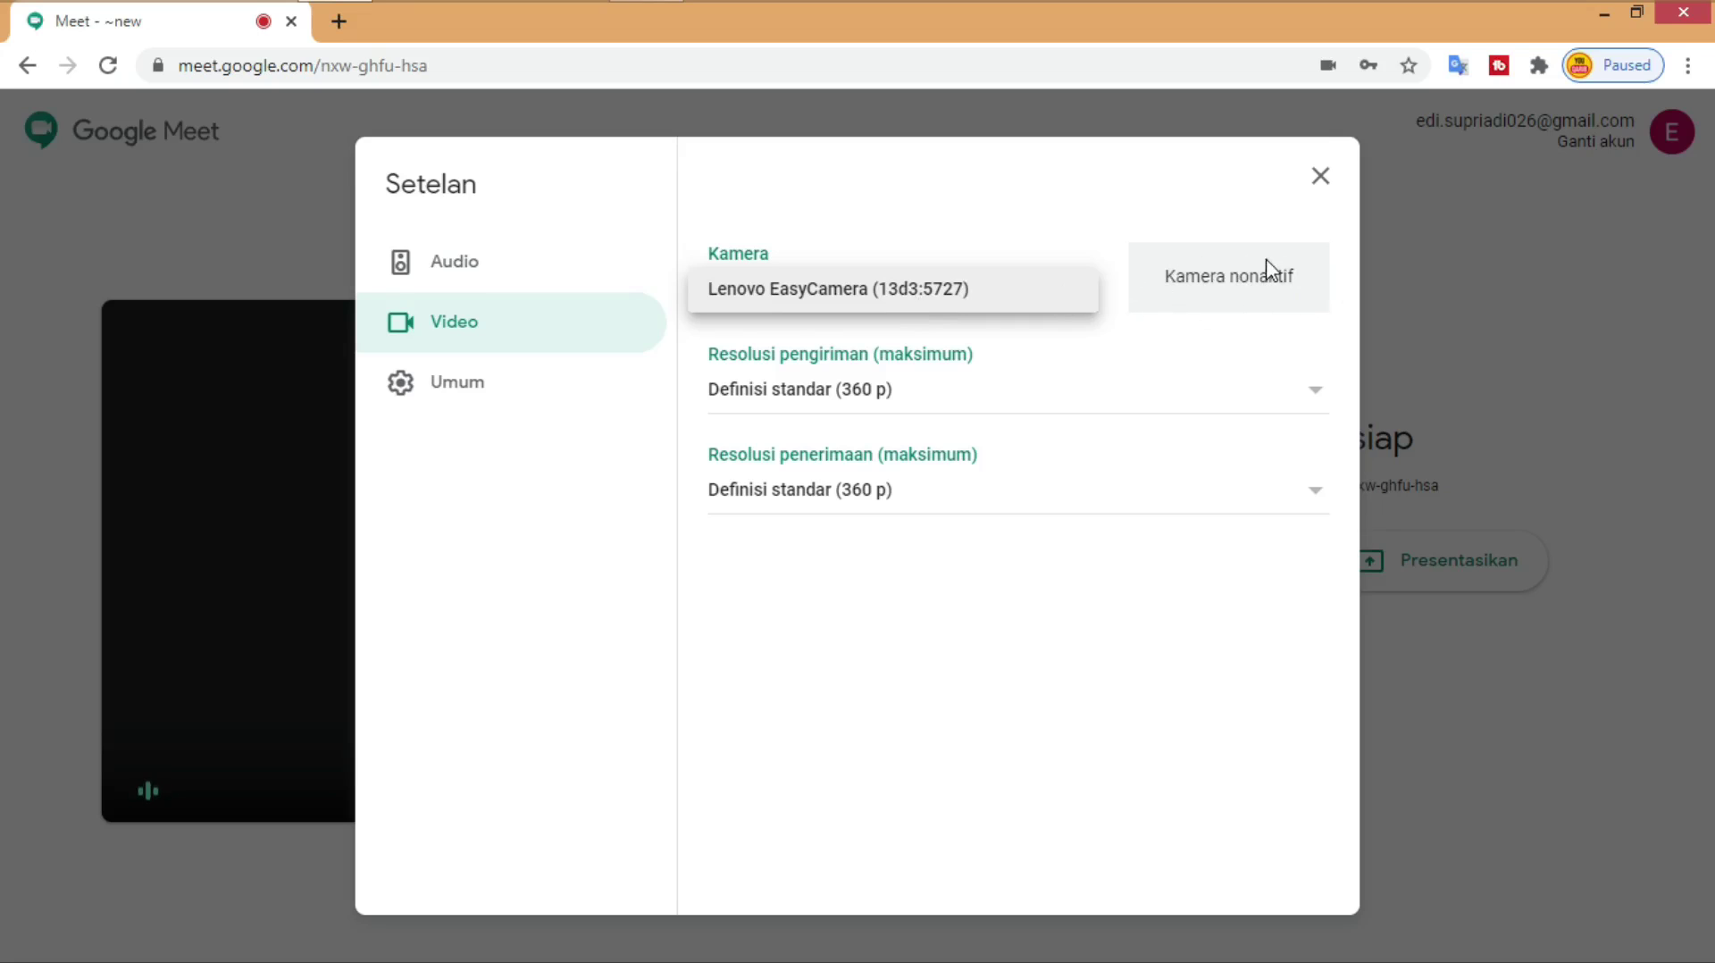
{"action": "left_click", "coordinate": [940, 630]}
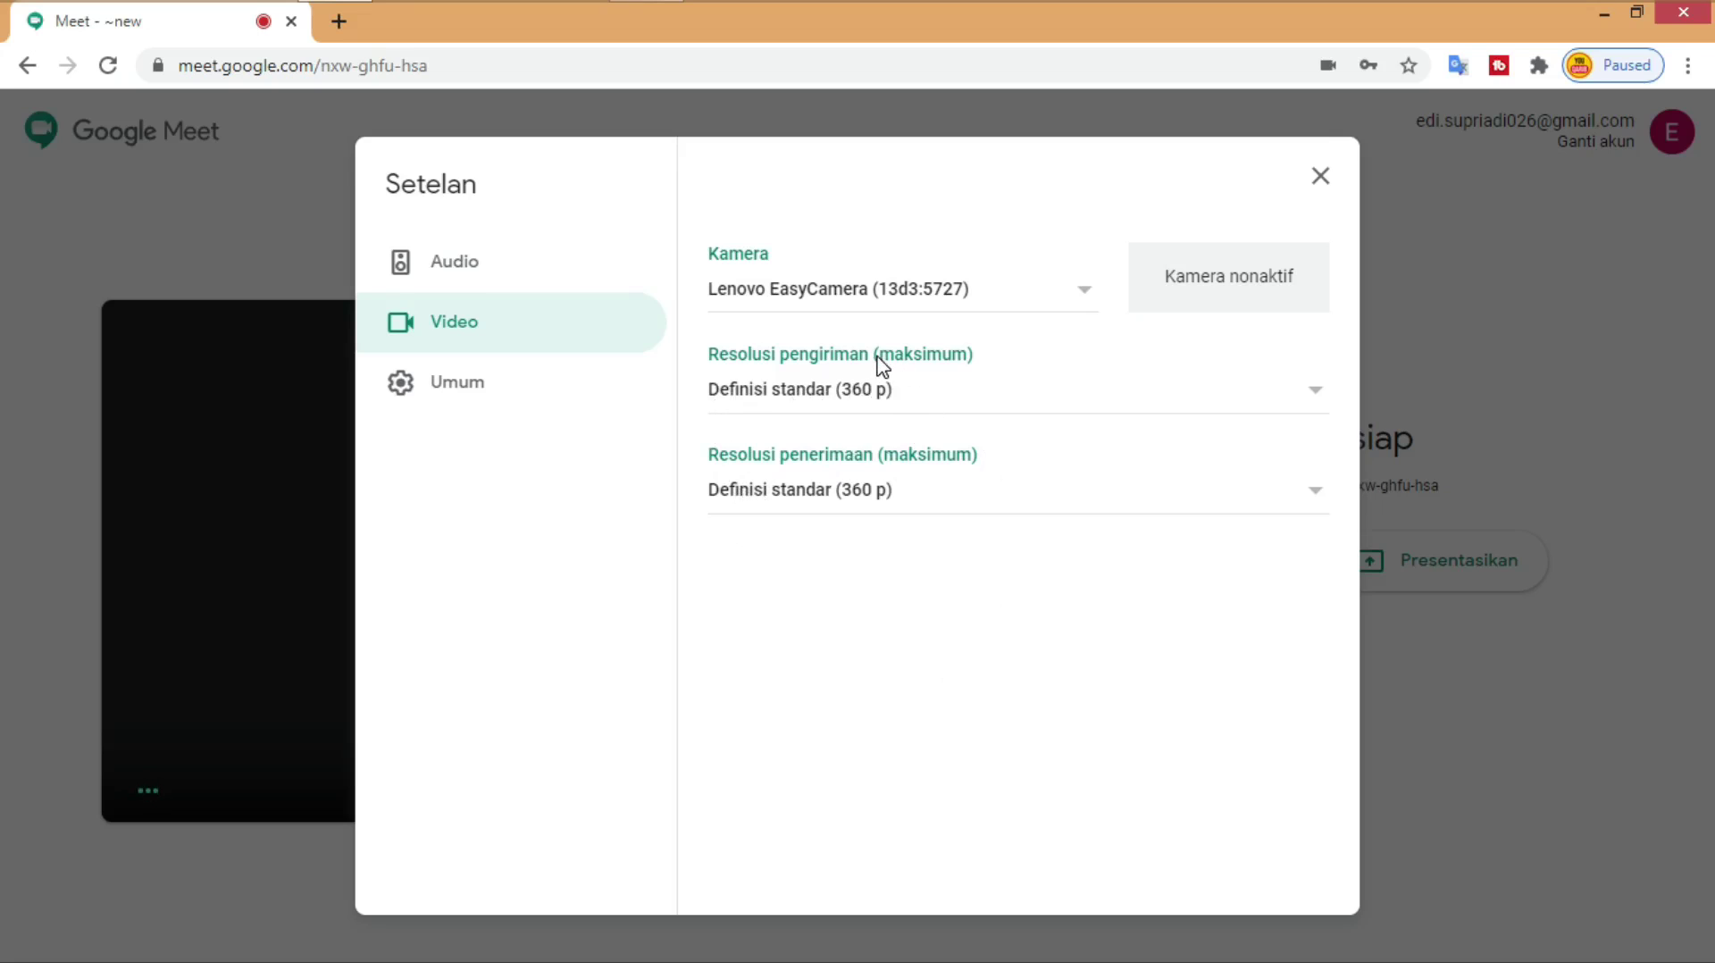
{"action": "left_click", "coordinate": [1316, 391]}
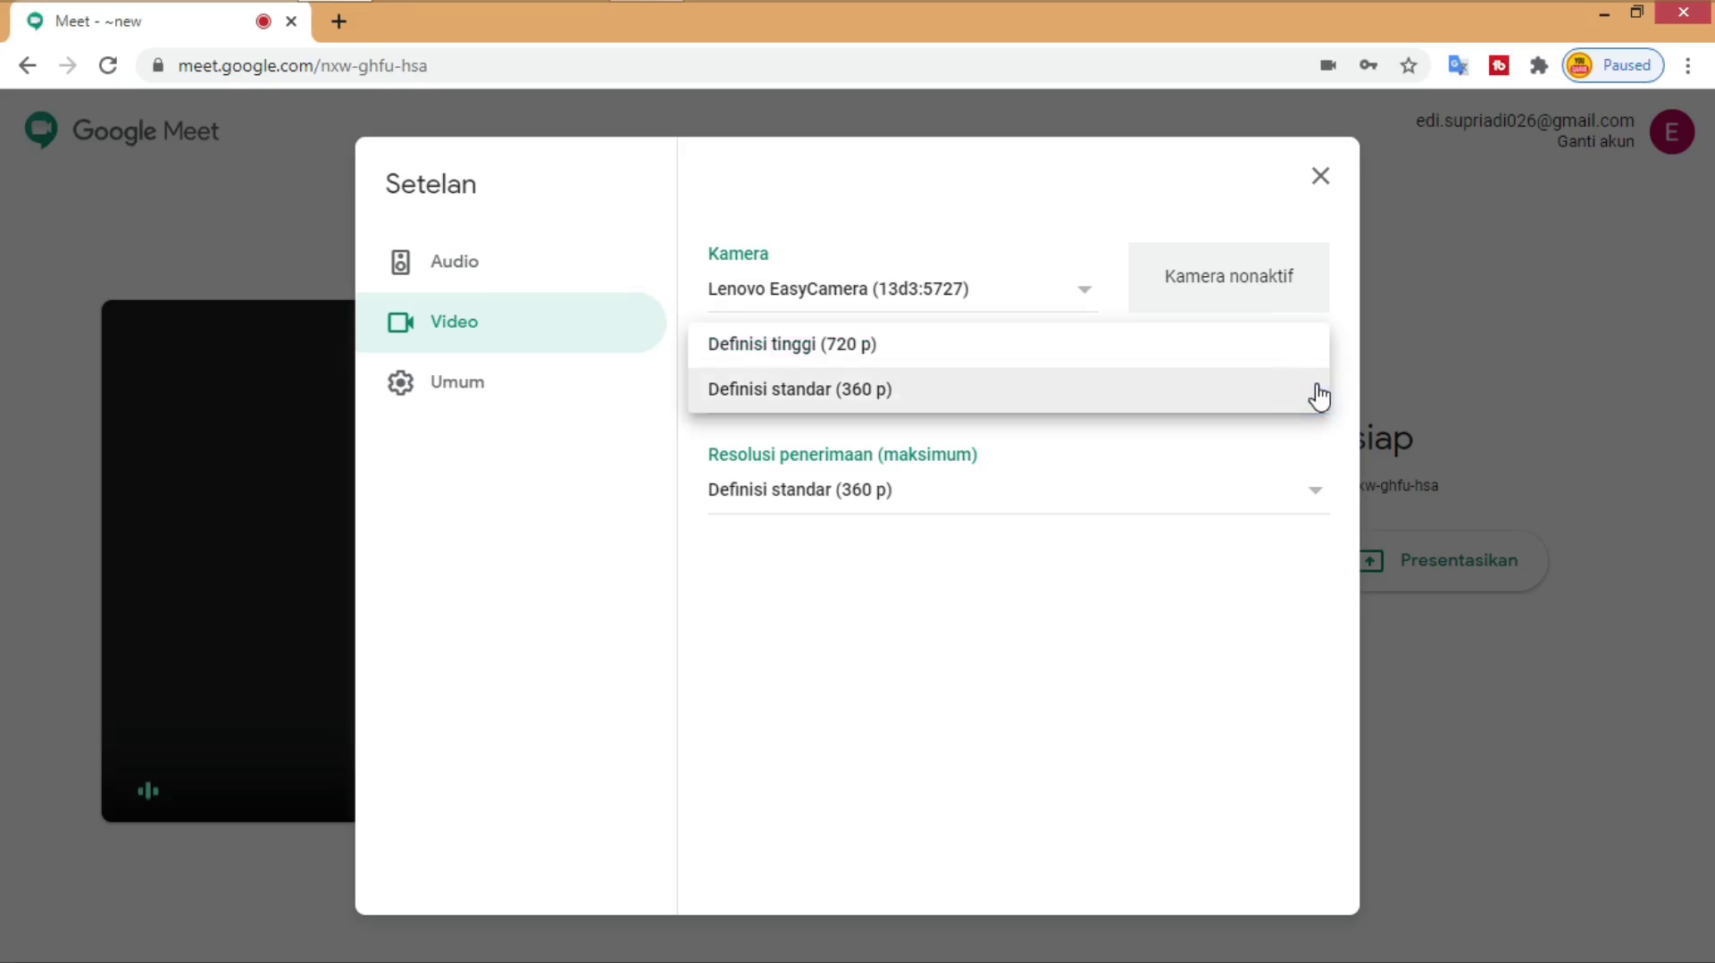
{"action": "left_click", "coordinate": [900, 404]}
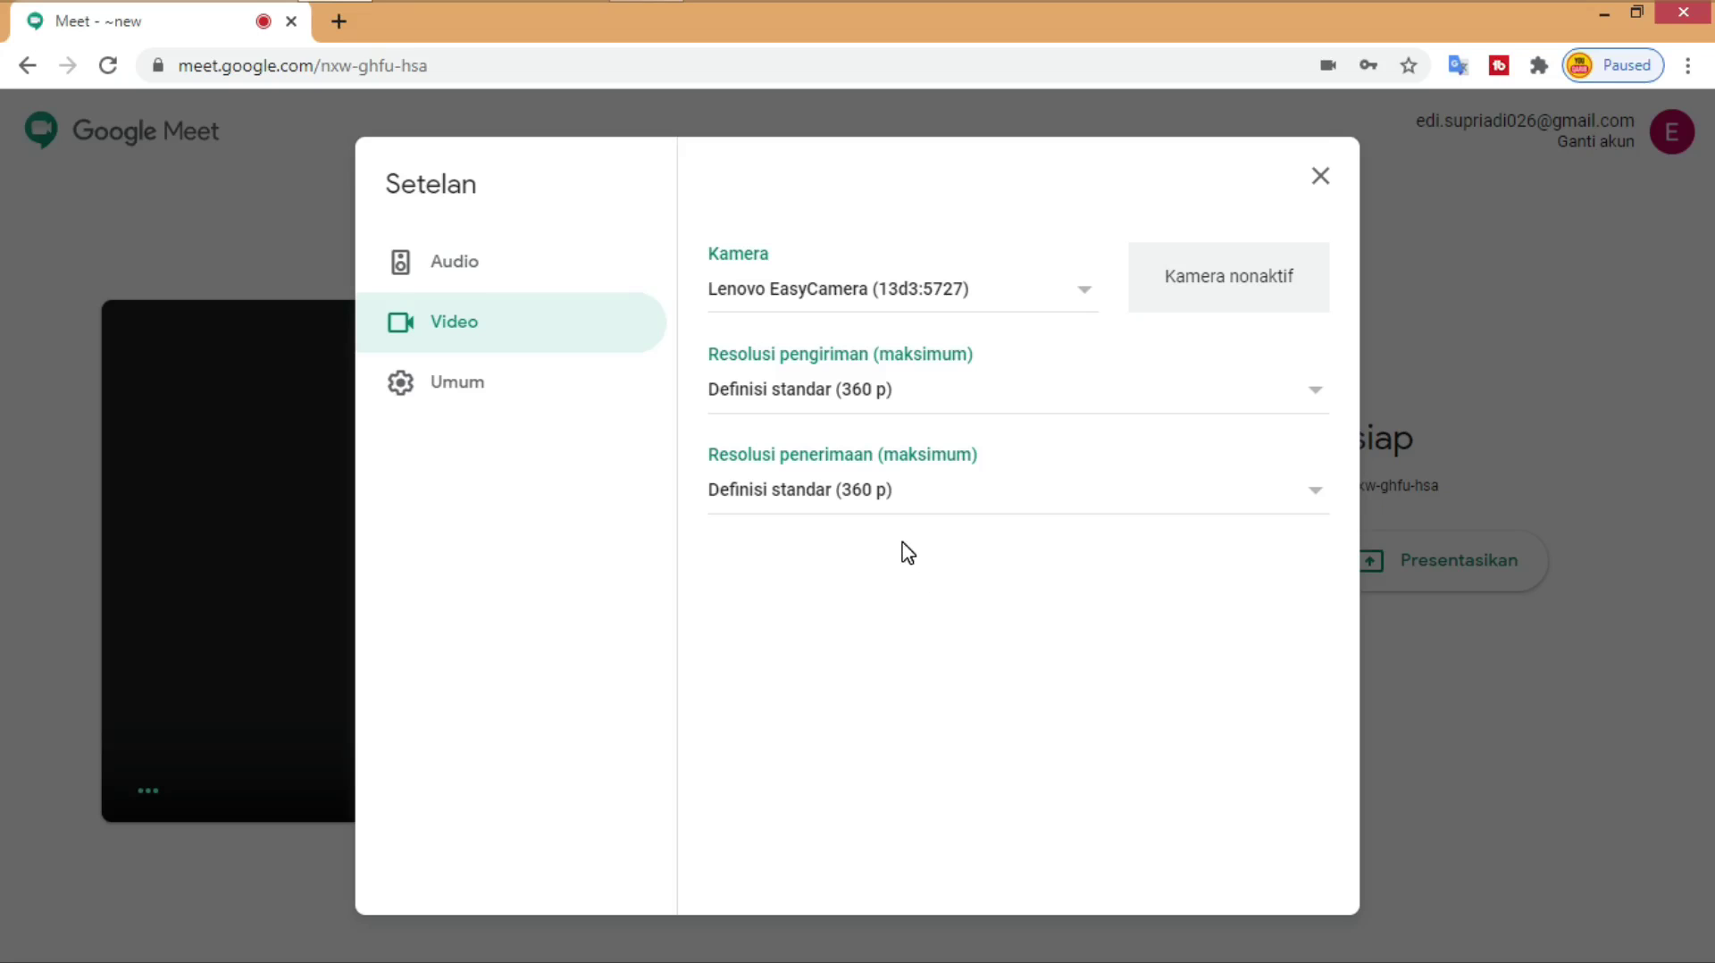
{"action": "left_click", "coordinate": [1315, 493]}
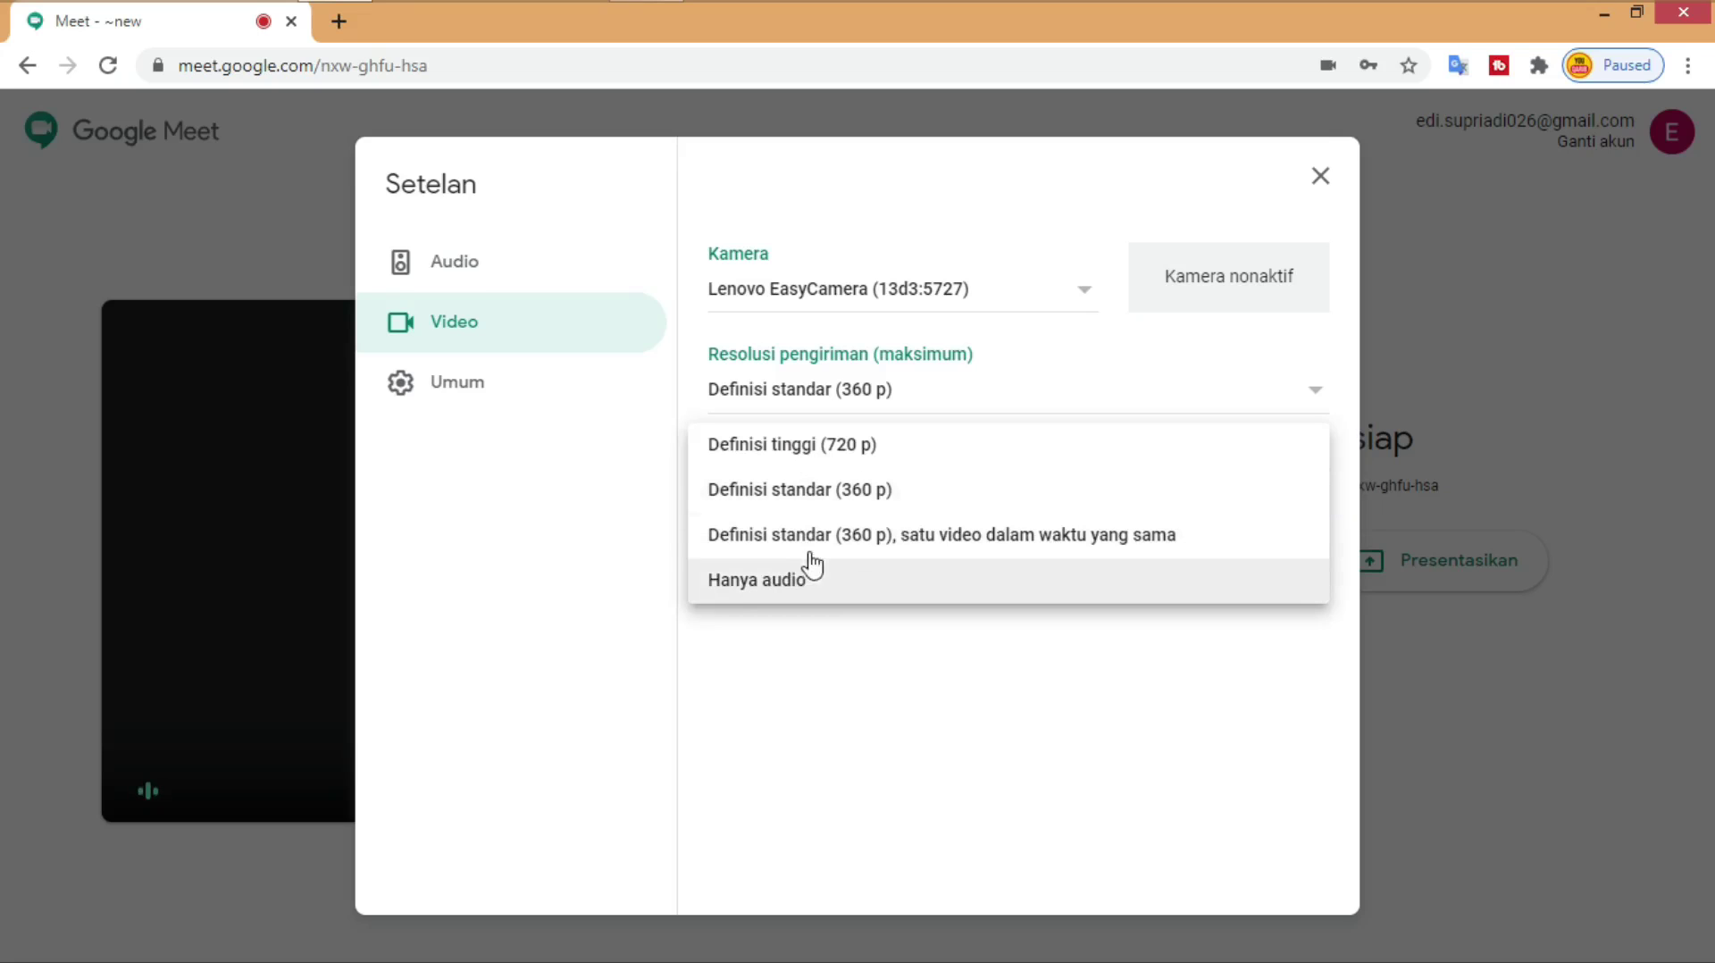
{"action": "left_click", "coordinate": [915, 501]}
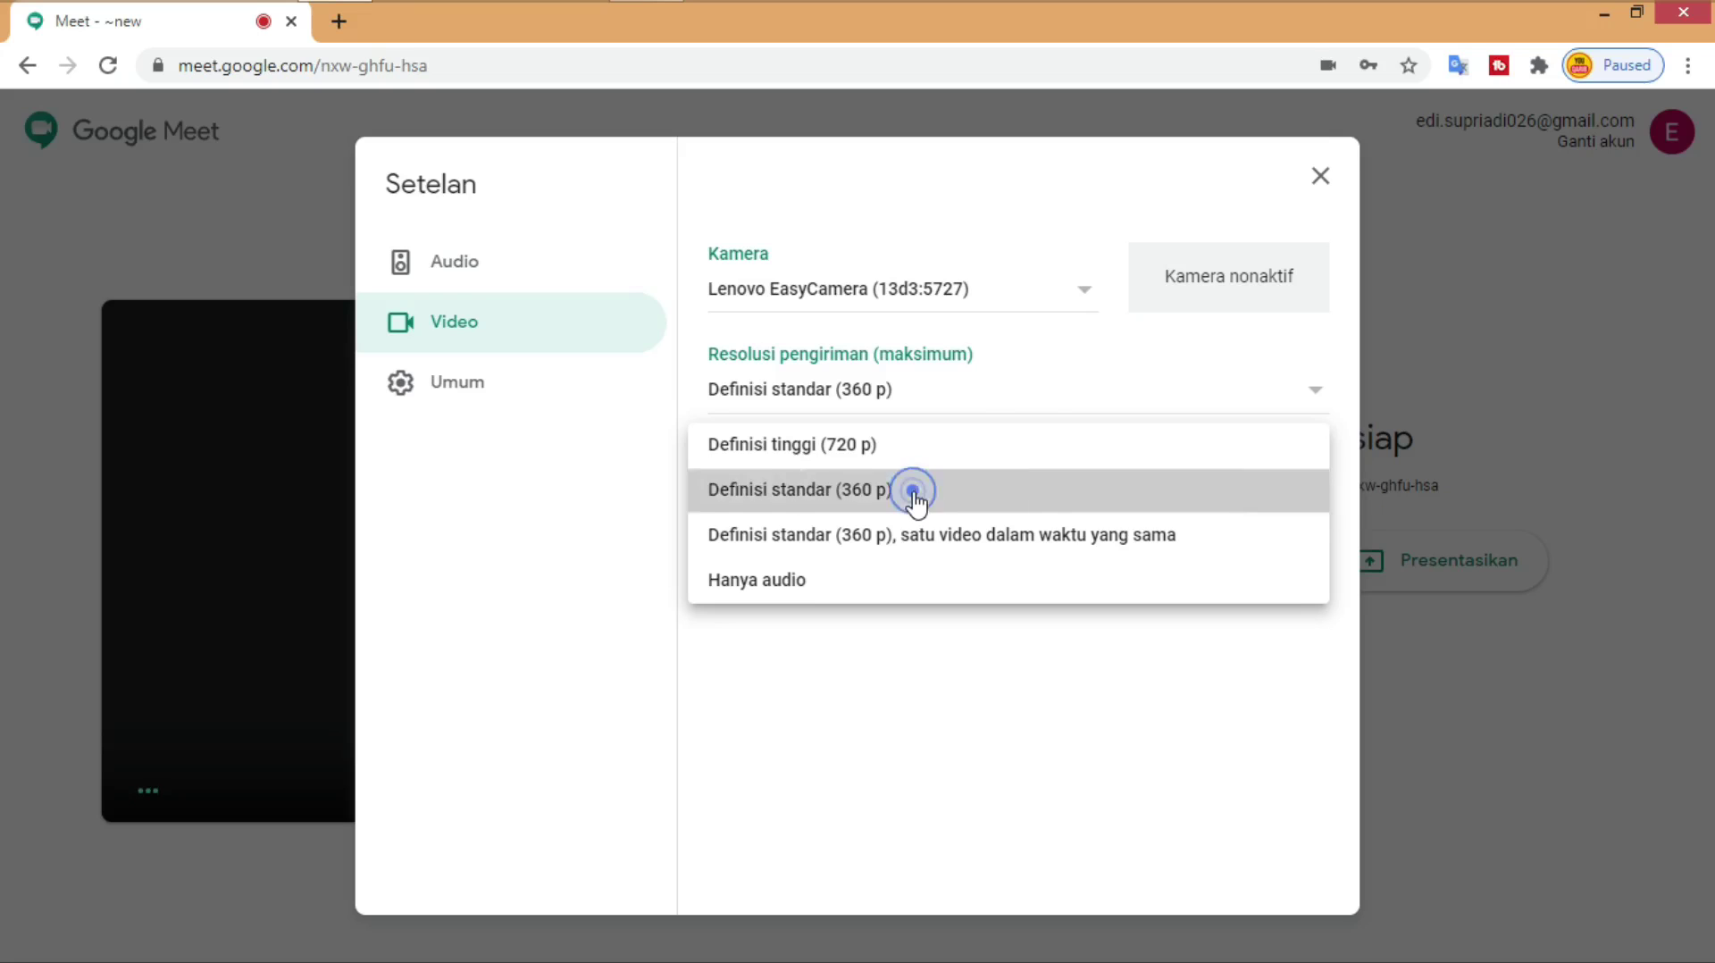
{"action": "left_click", "coordinate": [1321, 178]}
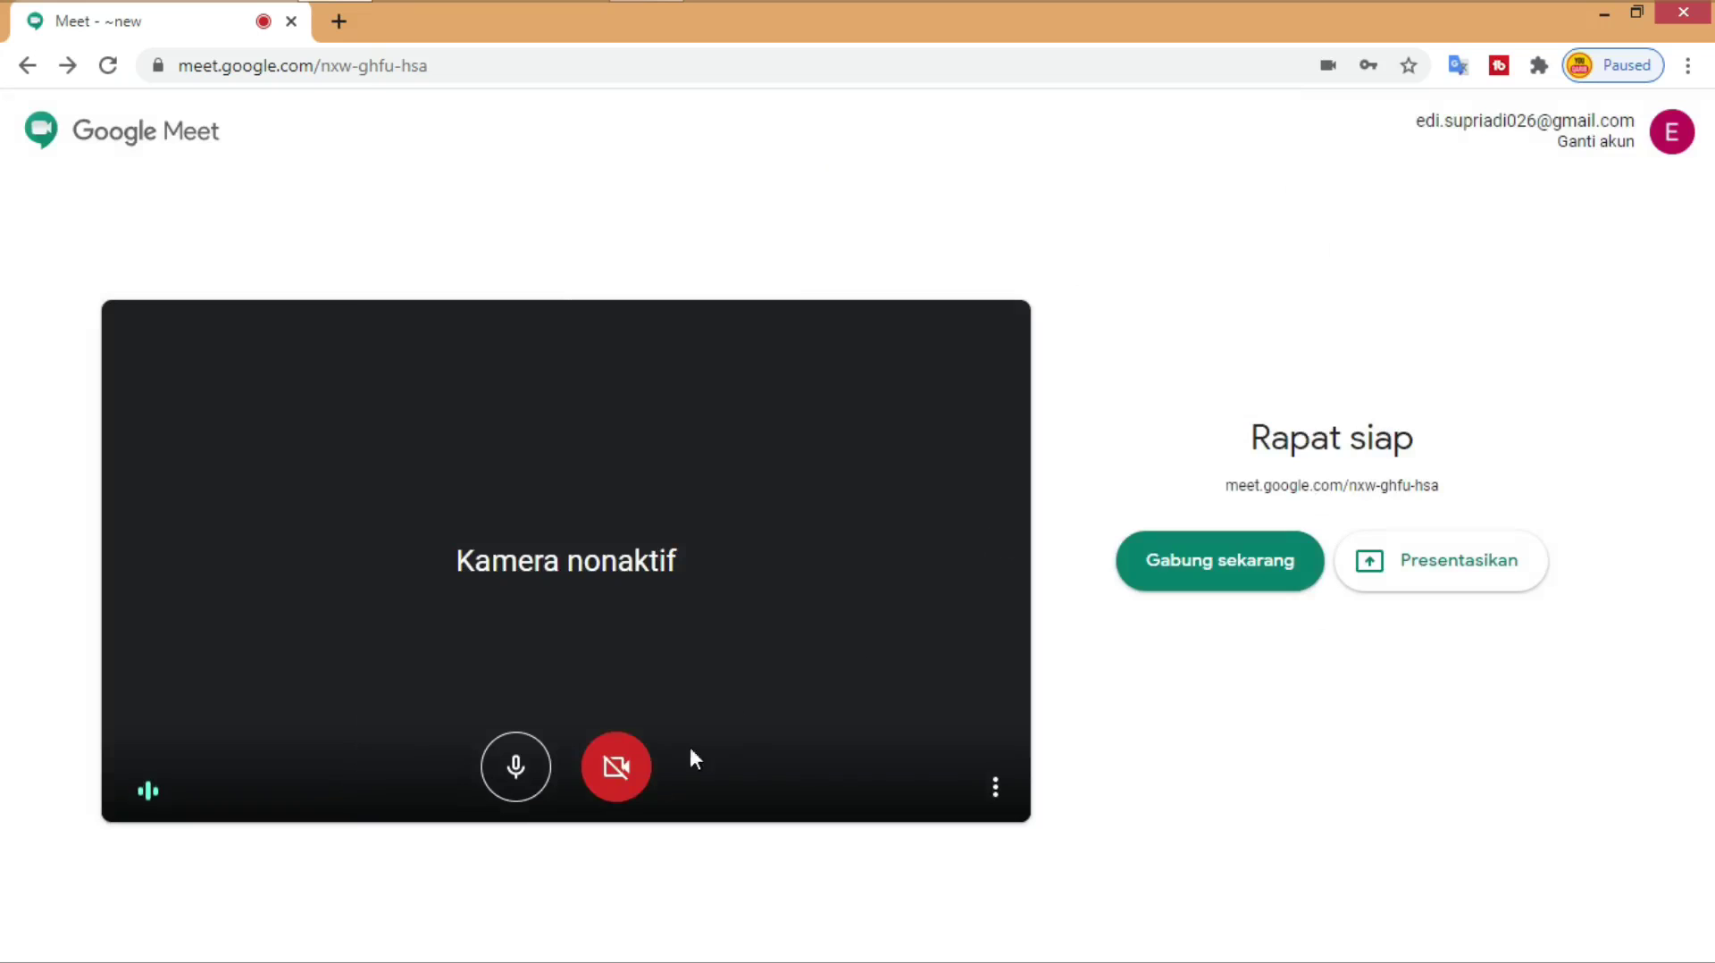
Step: Turn on the camera, join the meeting, and dismiss the Tambahkan orang invitation dialog
{"action": "left_click", "coordinate": [621, 774]}
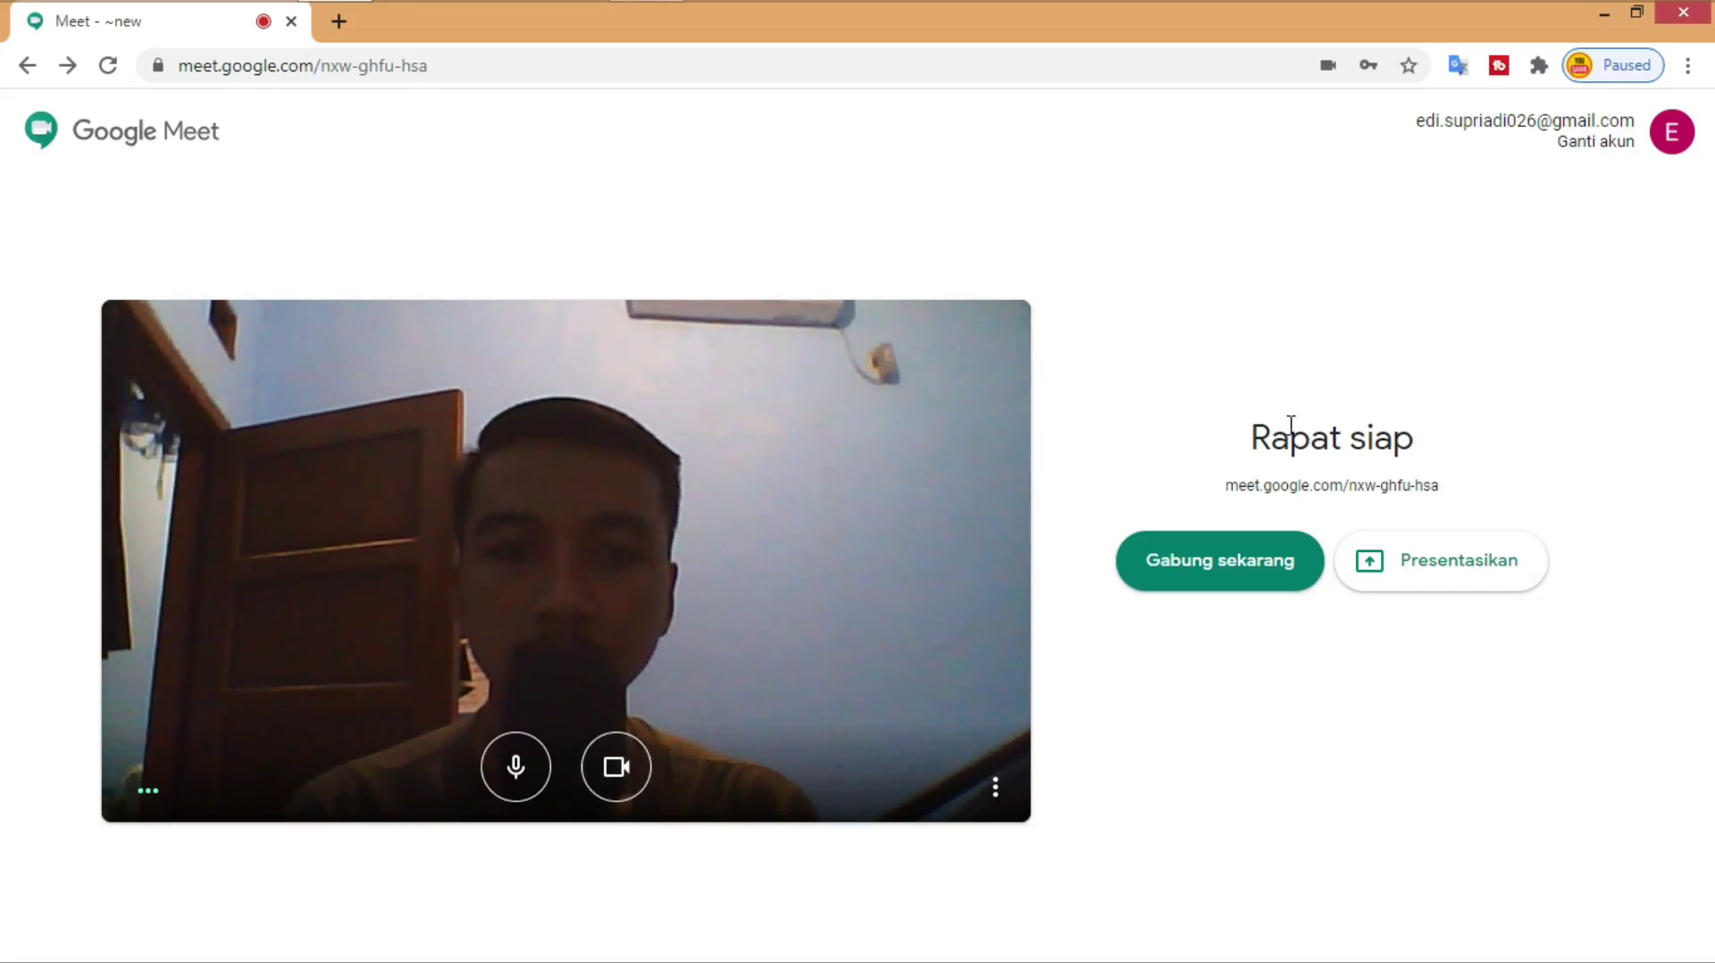
{"action": "left_click", "coordinate": [1220, 572]}
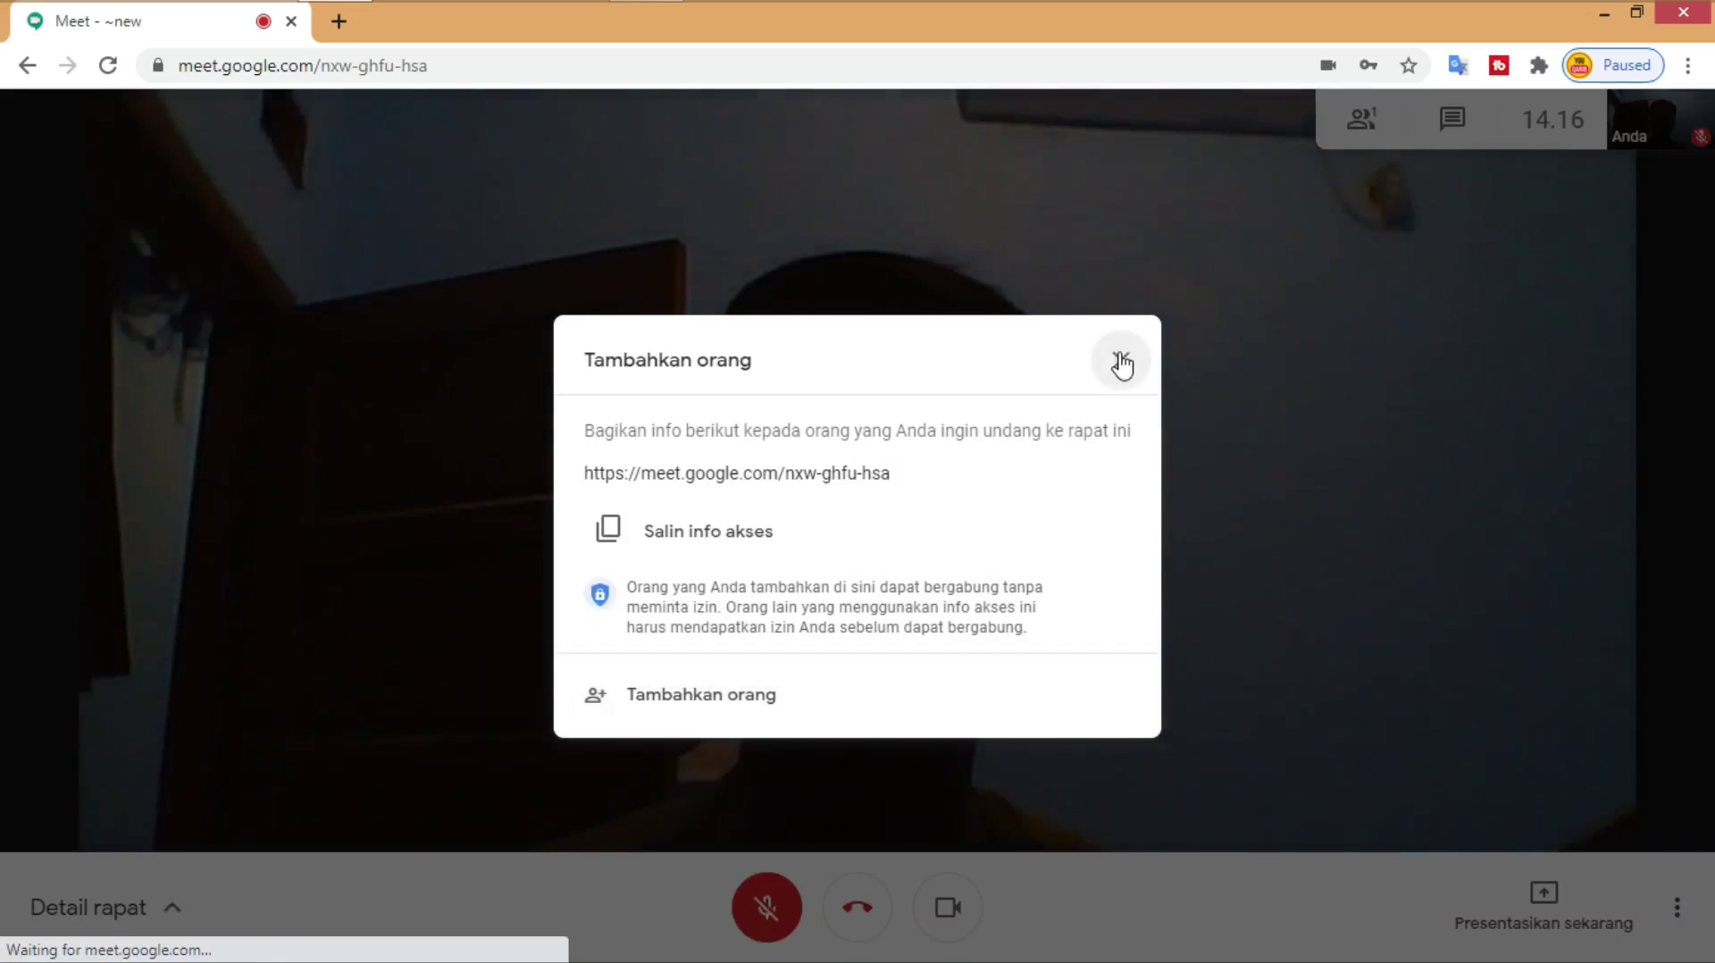
{"action": "left_click", "coordinate": [1122, 363]}
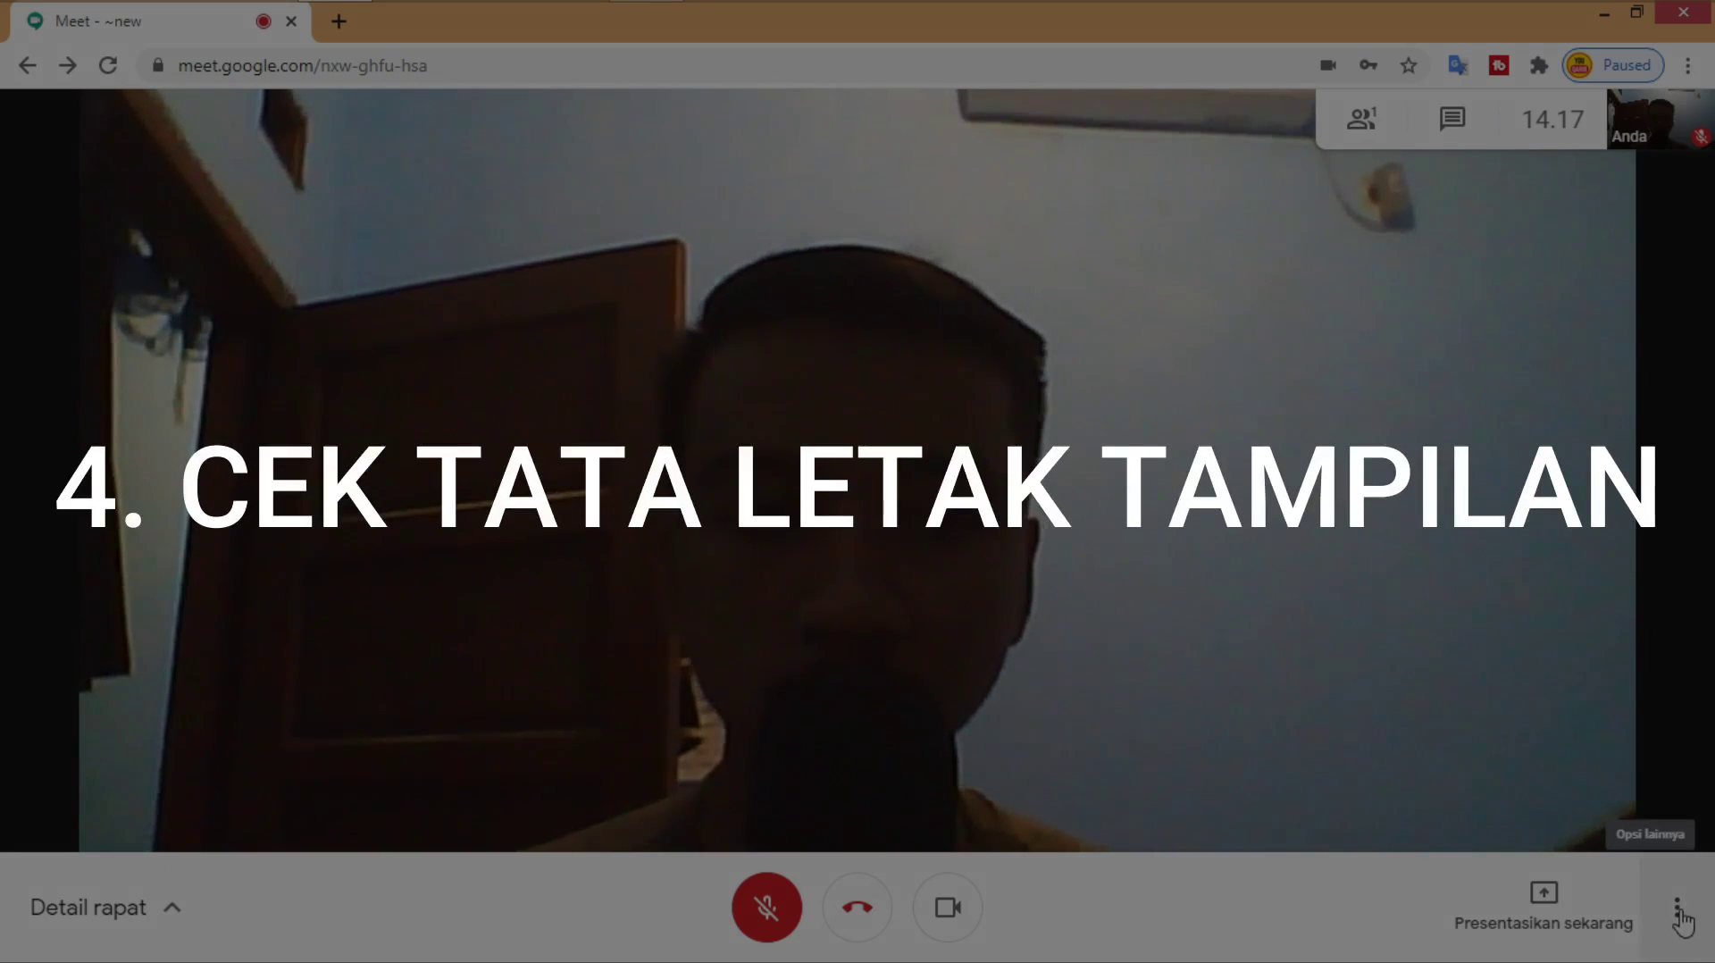
Step: Examine the meeting's layout choices and tile count under Ubah tata letak, leaving the Otomatis layout selected
{"action": "left_click", "coordinate": [1678, 910]}
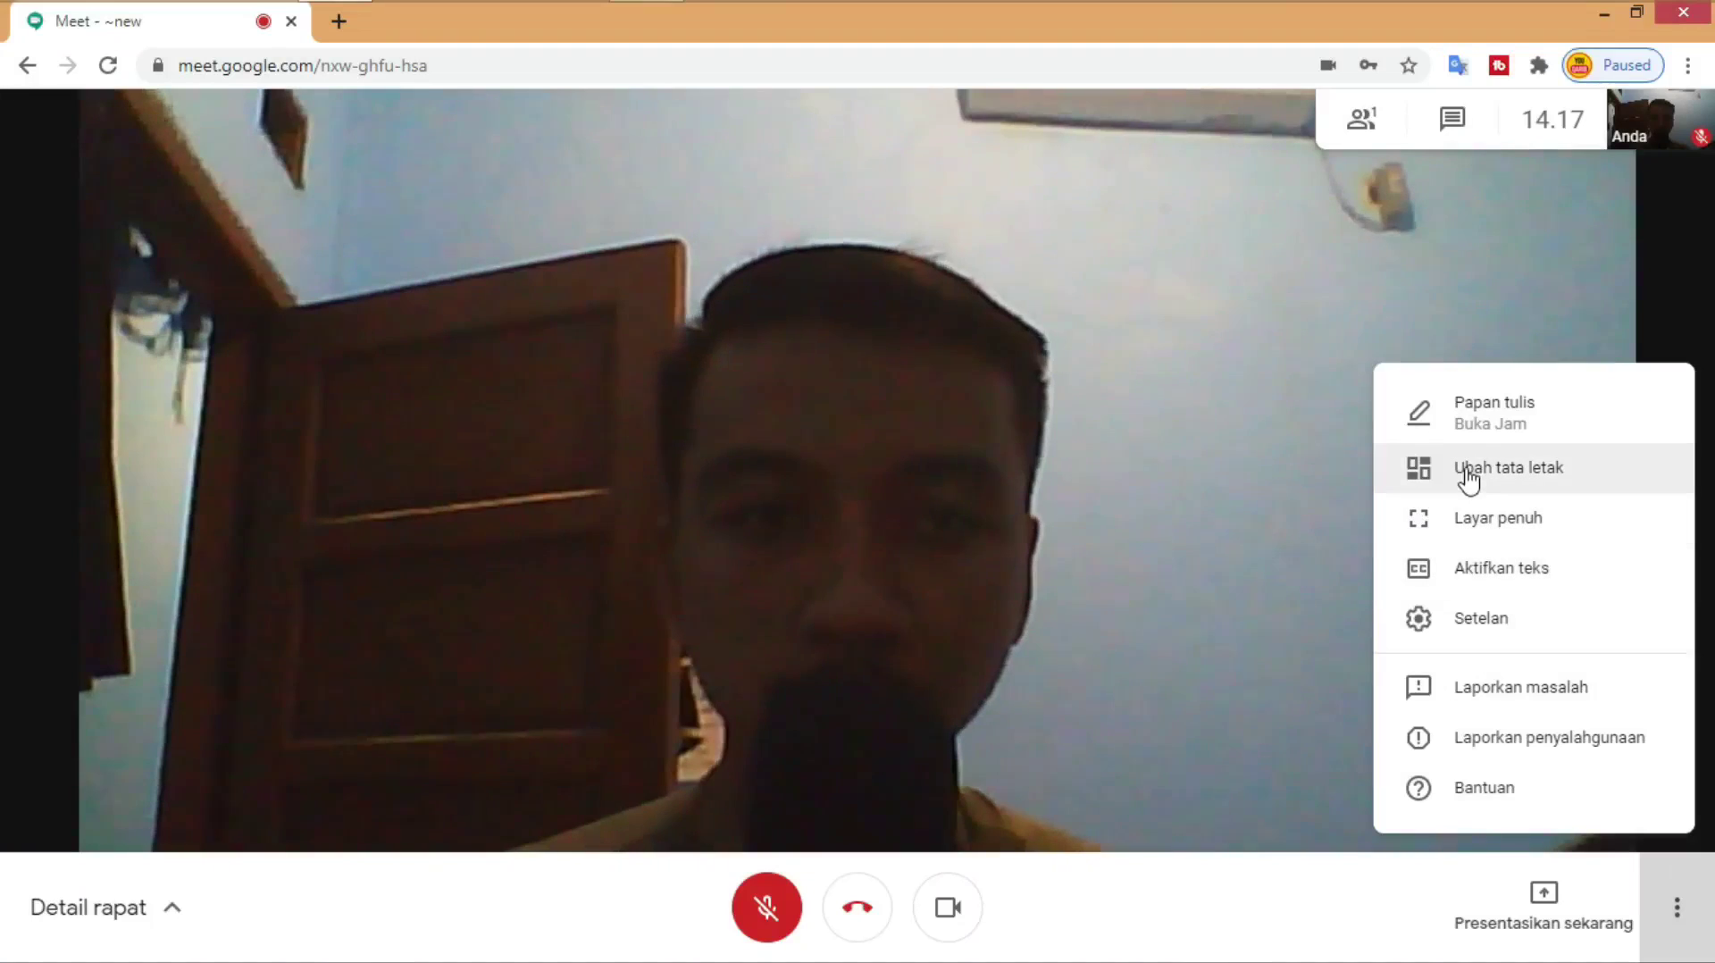
{"action": "left_click", "coordinate": [1465, 466]}
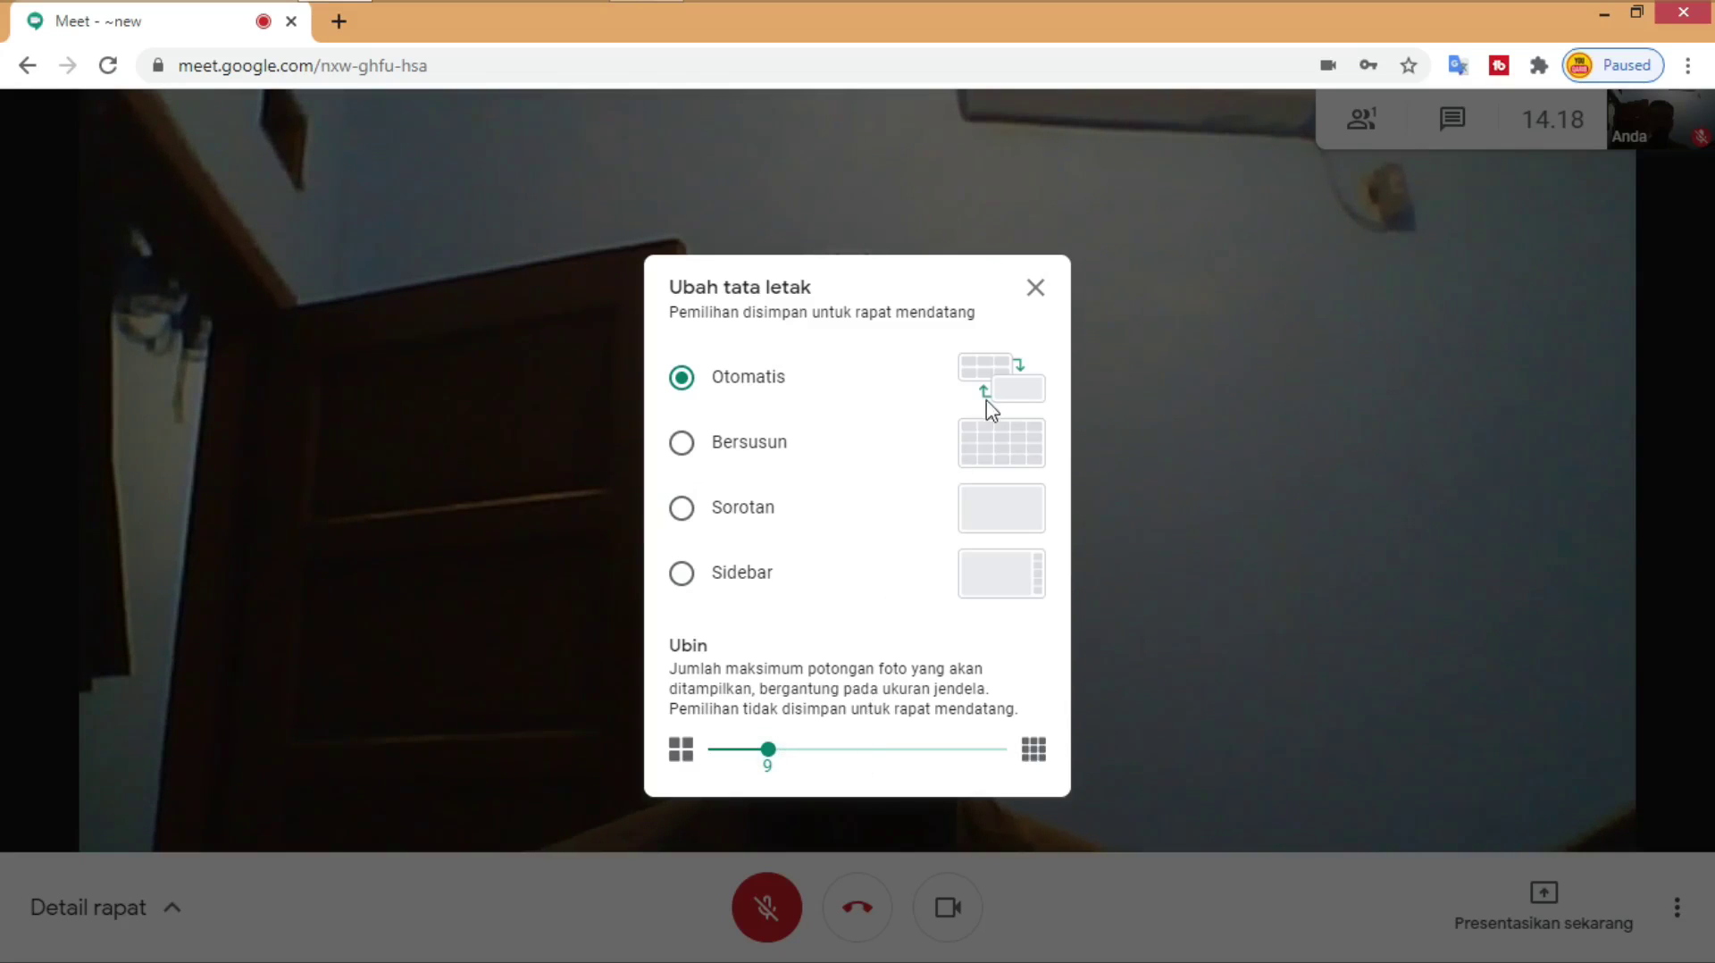
{"action": "left_click", "coordinate": [1035, 288]}
{"action": "left_click", "coordinate": [1283, 427]}
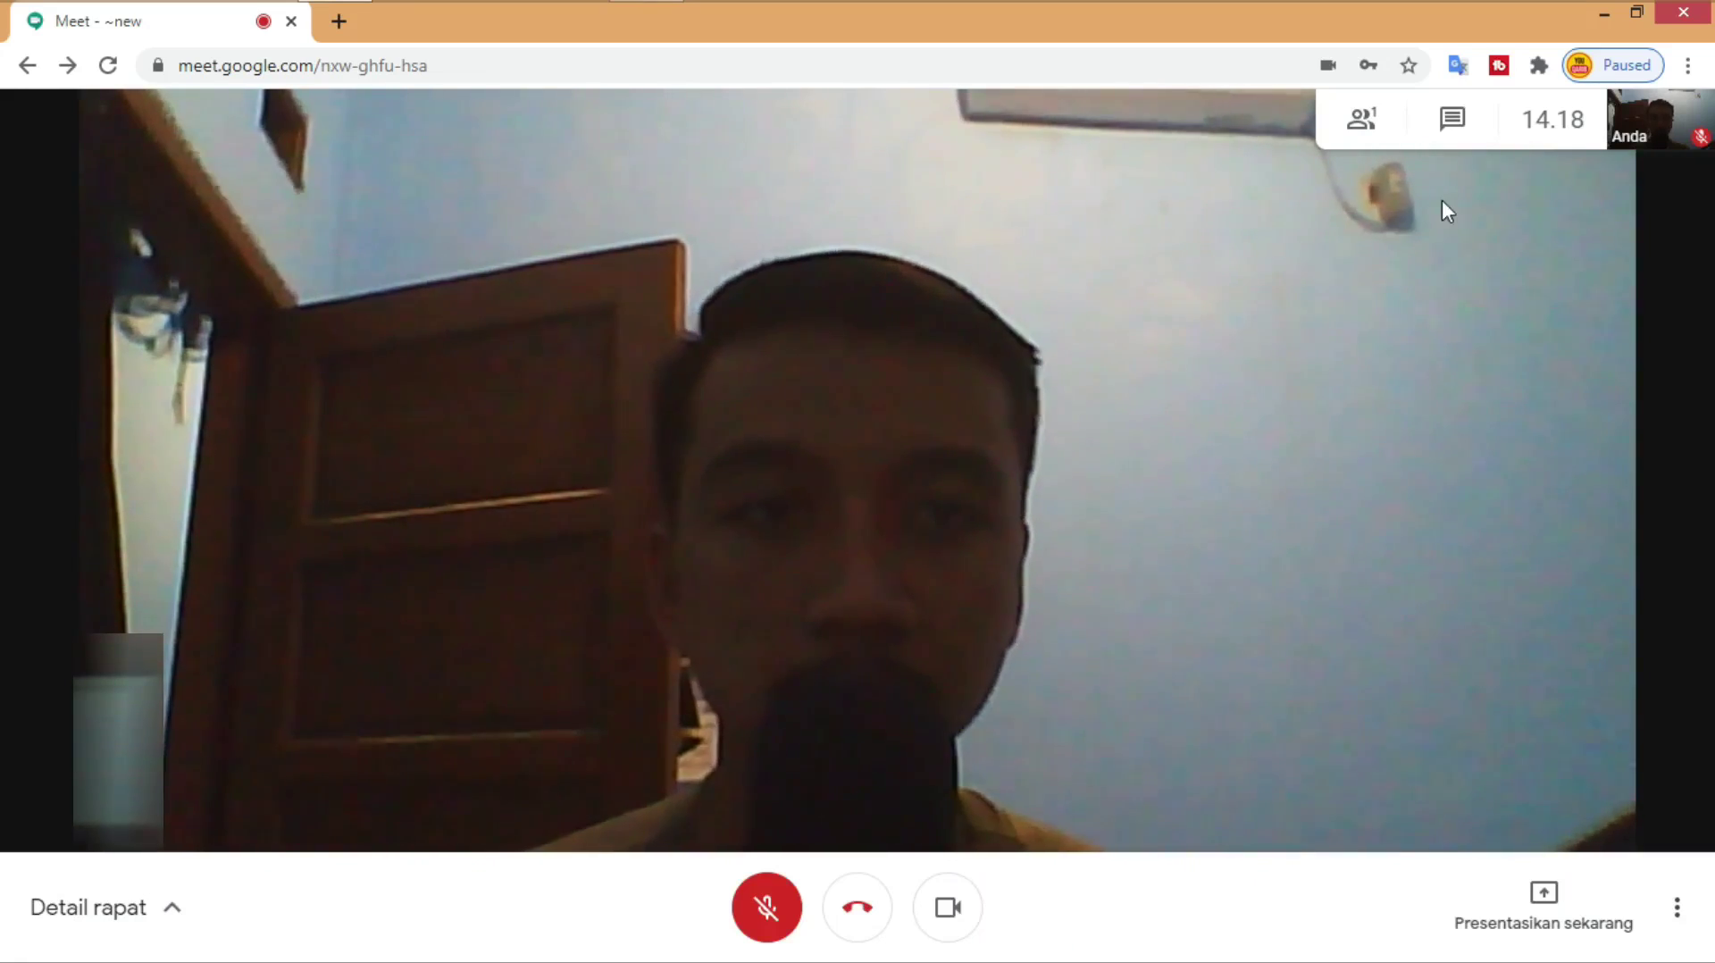
Step: Turn off the camera and leave the call
{"action": "left_click", "coordinate": [948, 904]}
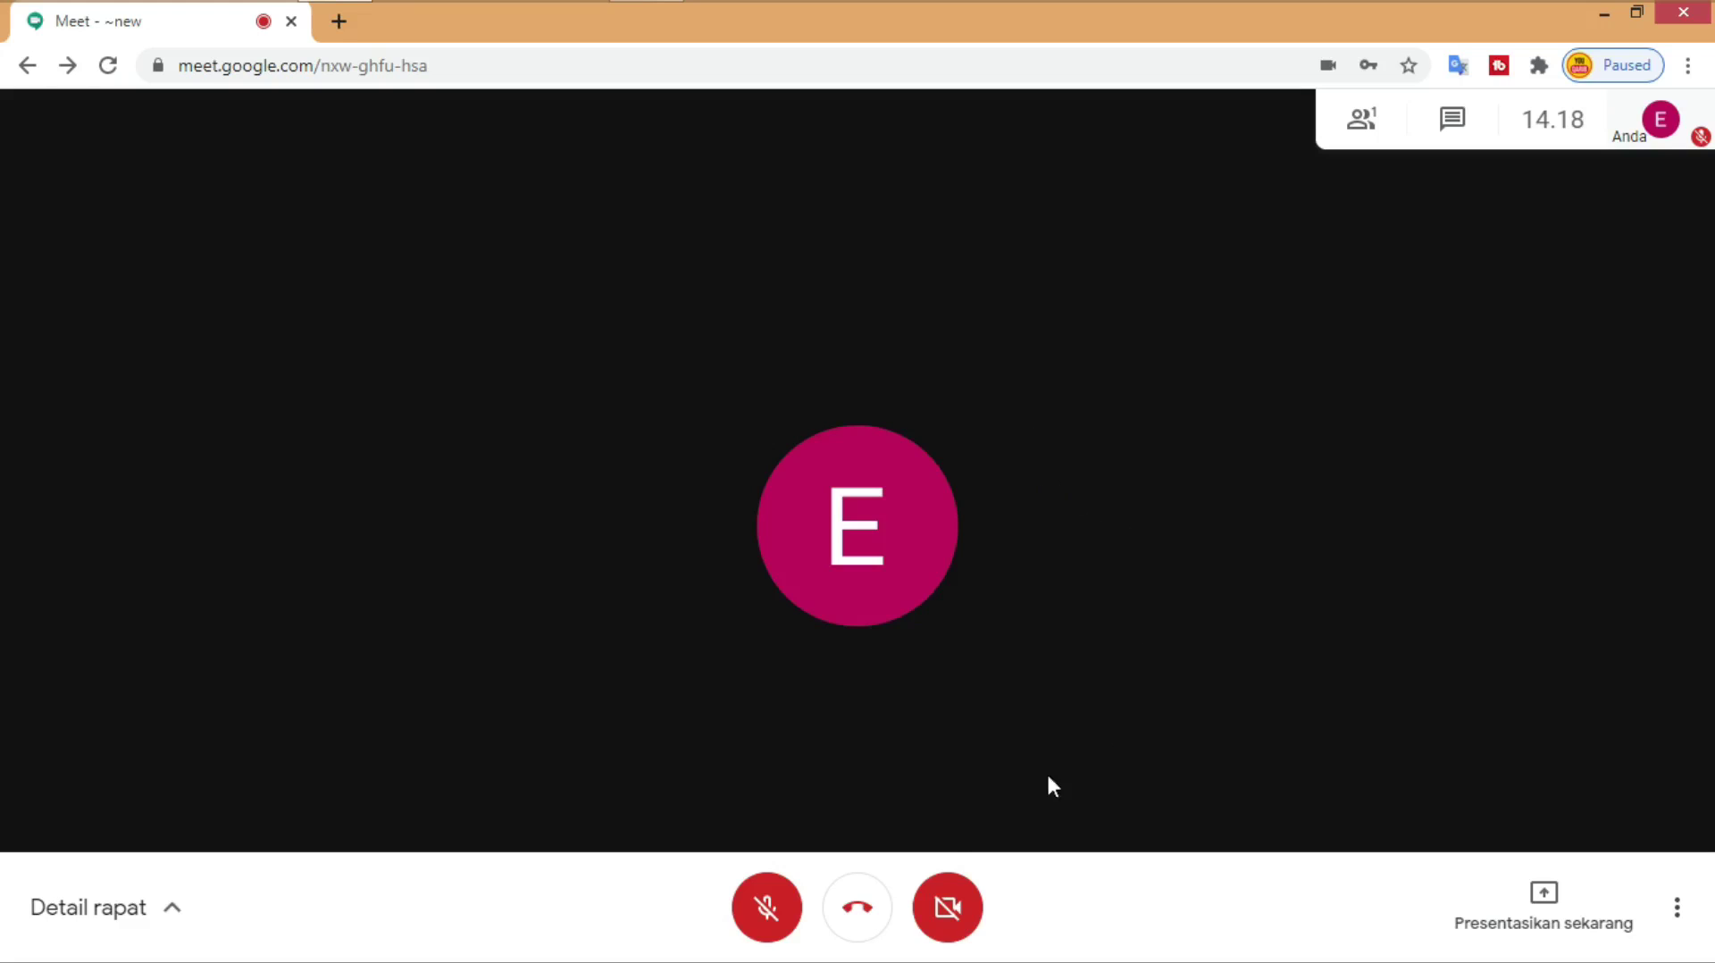
{"action": "left_click", "coordinate": [857, 915]}
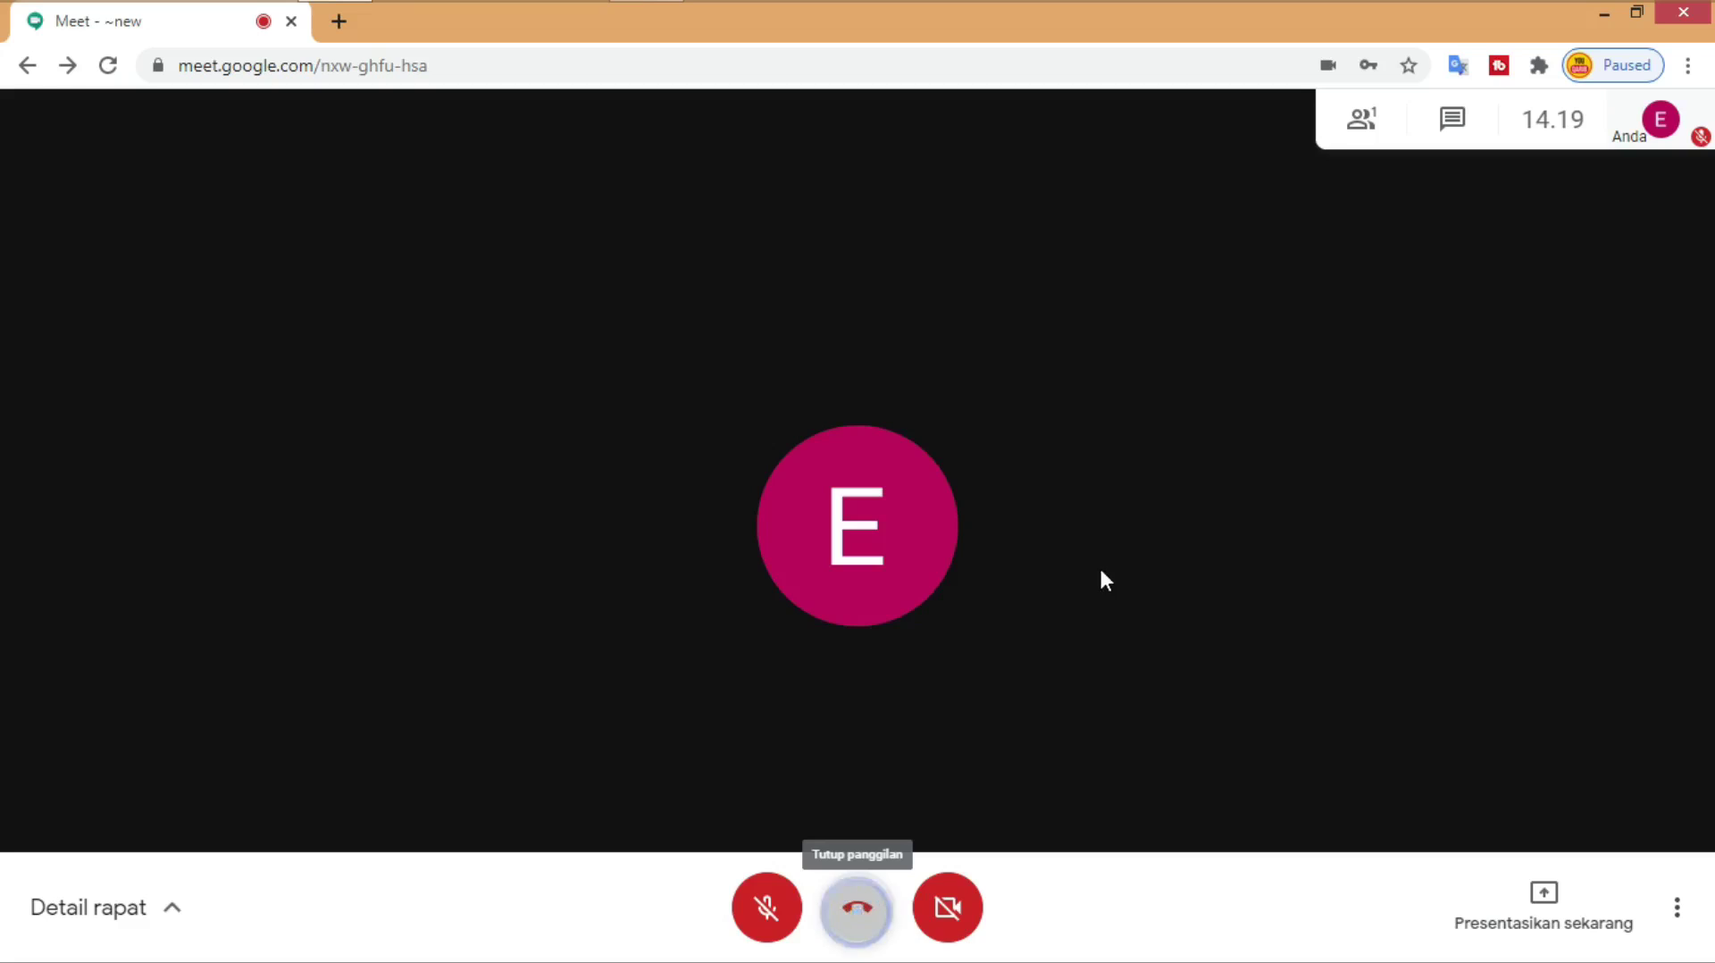